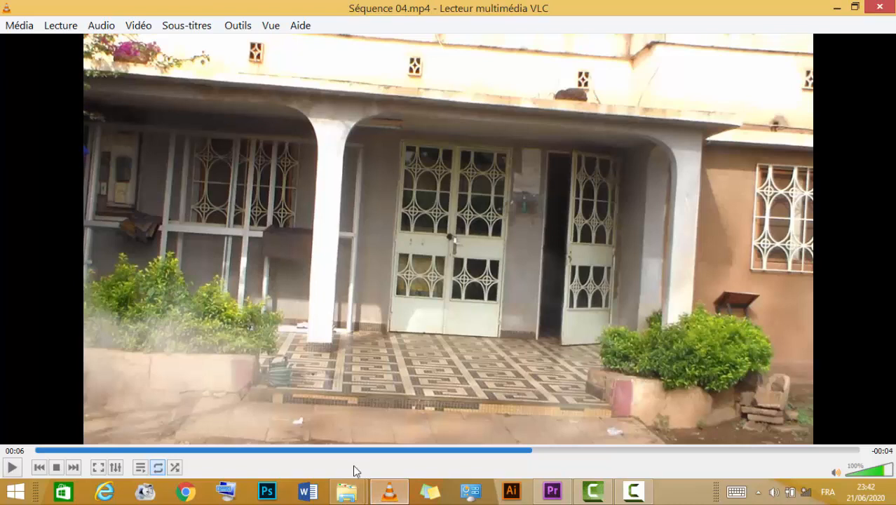
Switch to the montage folder in File Explorer, play saut.MP4 in VLC and pause it.
left_click(349, 495)
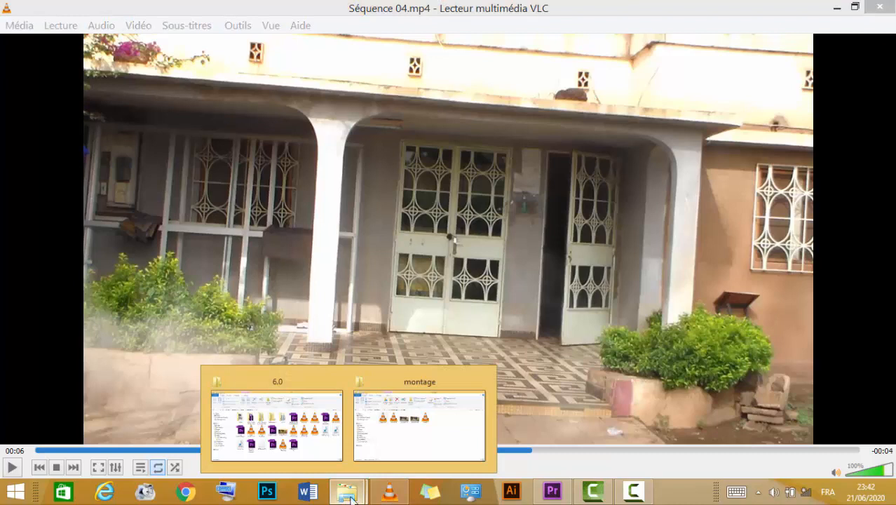
left_click(379, 447)
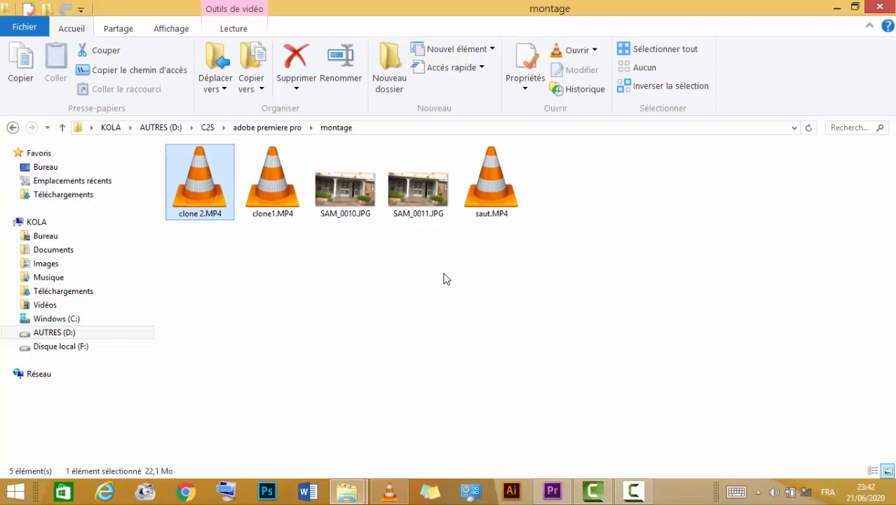
left_click(497, 207)
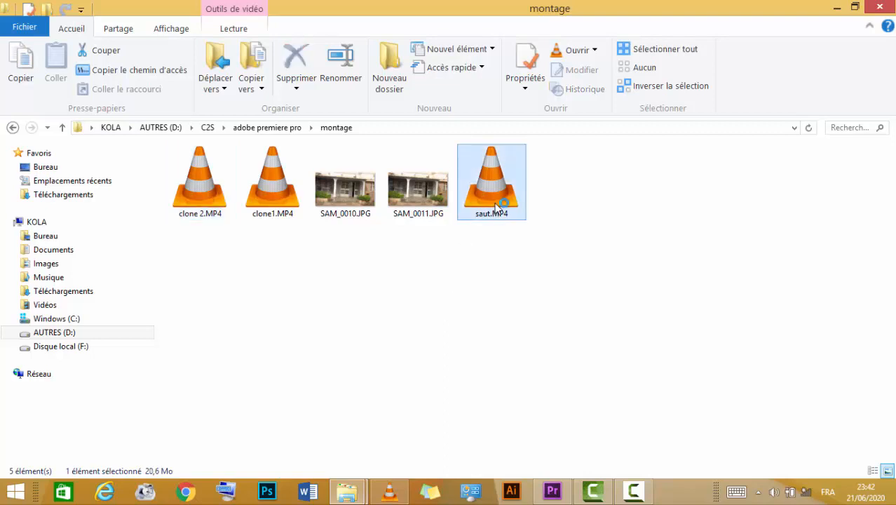
left_click(392, 492)
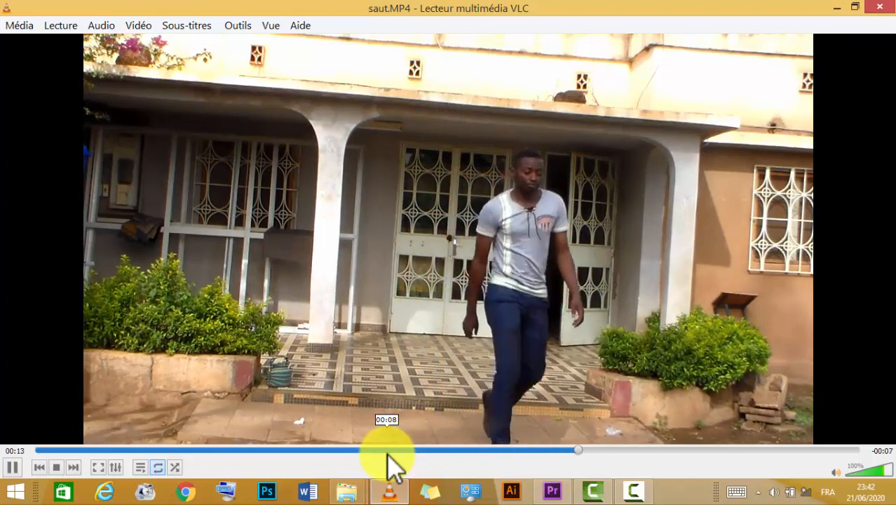
key("space")
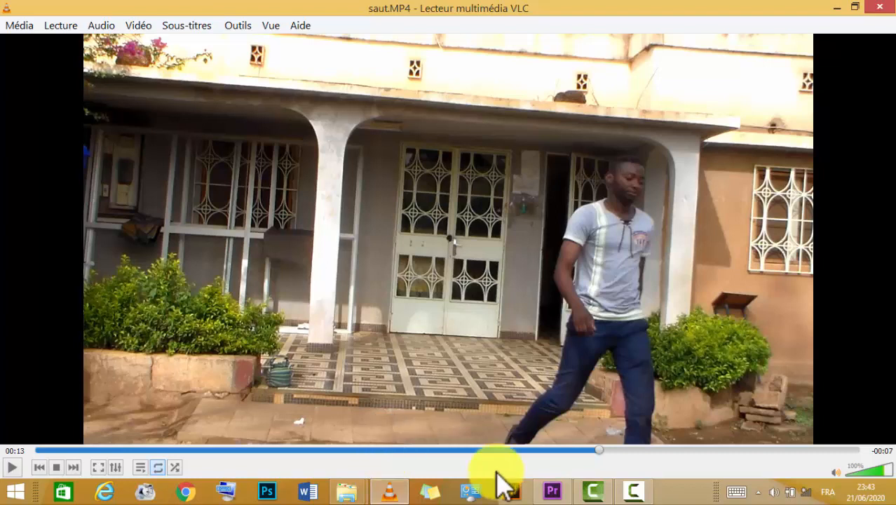
Switch to Adobe Premiere Pro and open the recent project tuto C2Sburkina.prproj, ignoring all missing media files.
left_click(554, 494)
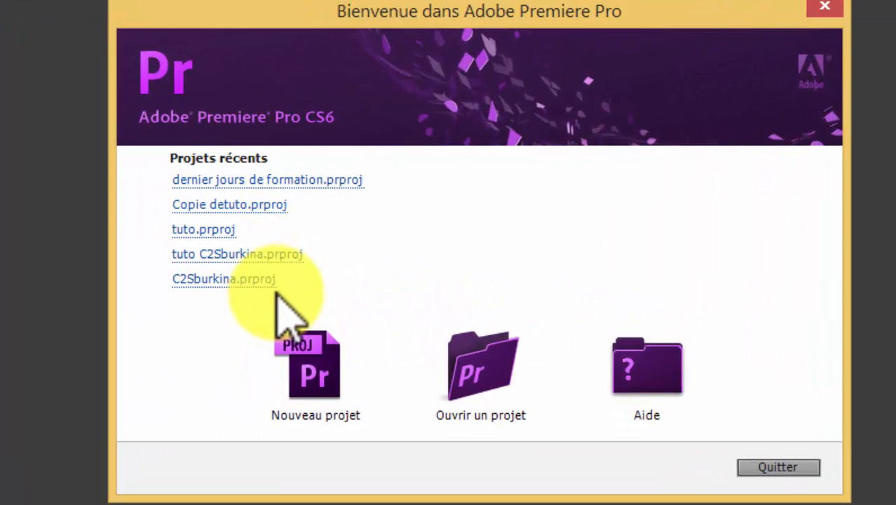
left_click(257, 254)
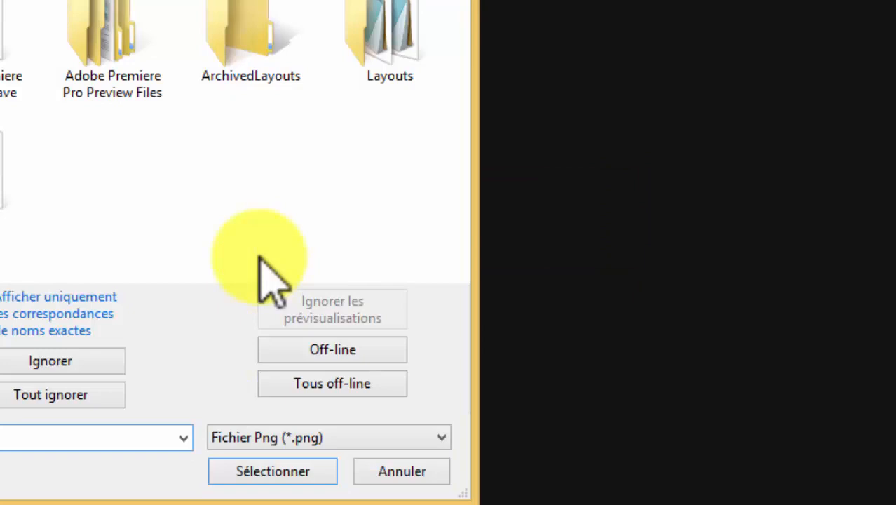
left_click(66, 400)
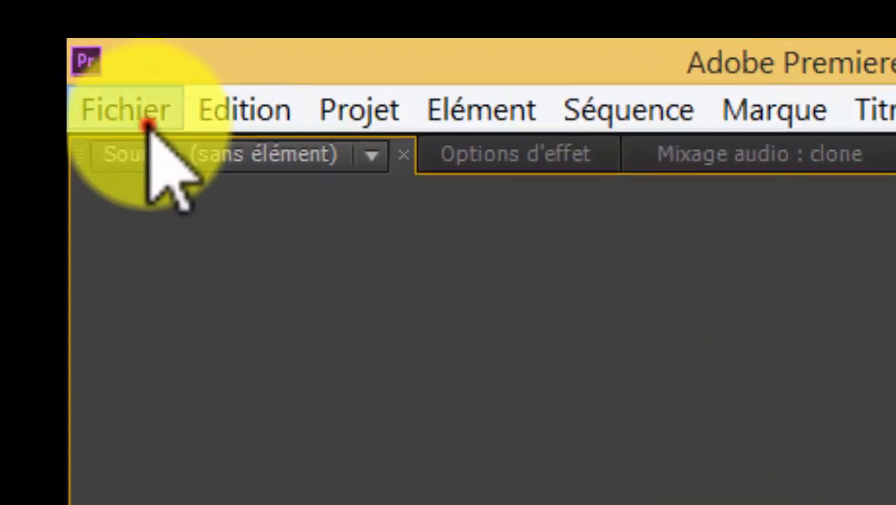
Create a new sequence named "tuto superman" with the DVCPROHD 1080i50 preset.
left_click(148, 124)
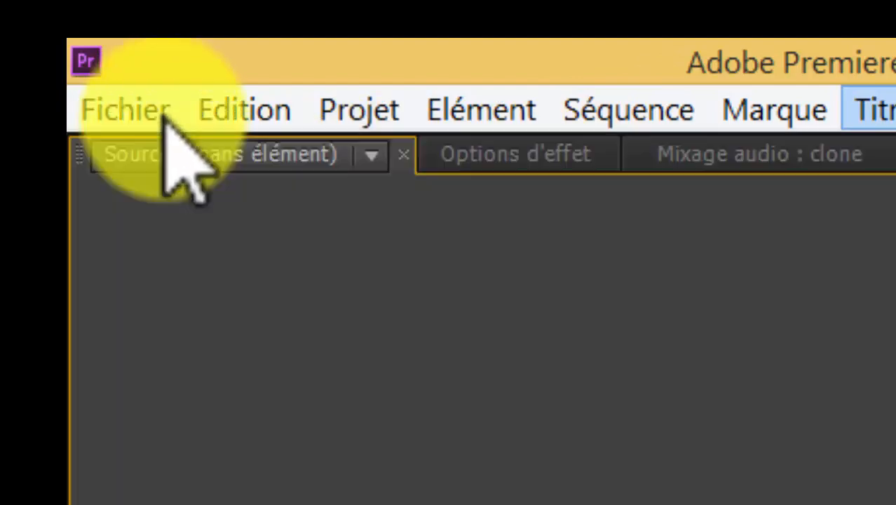
left_click(165, 115)
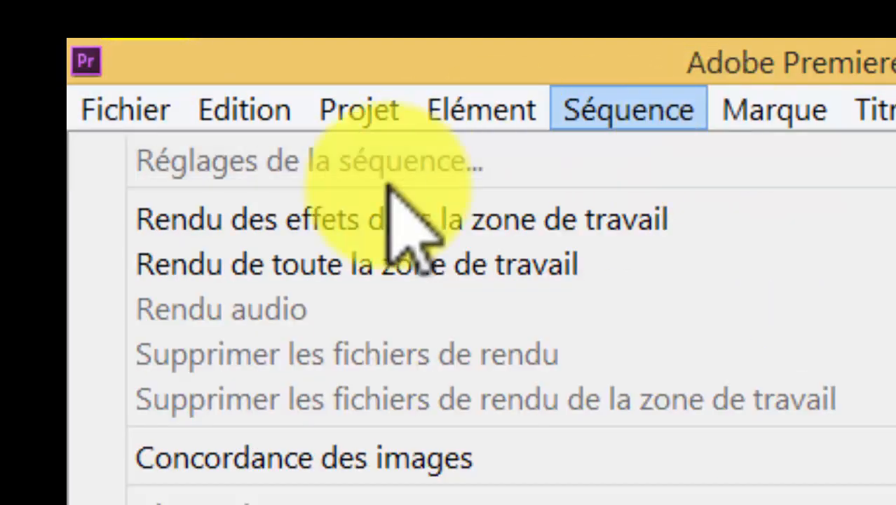
key("Escape")
left_click(170, 112)
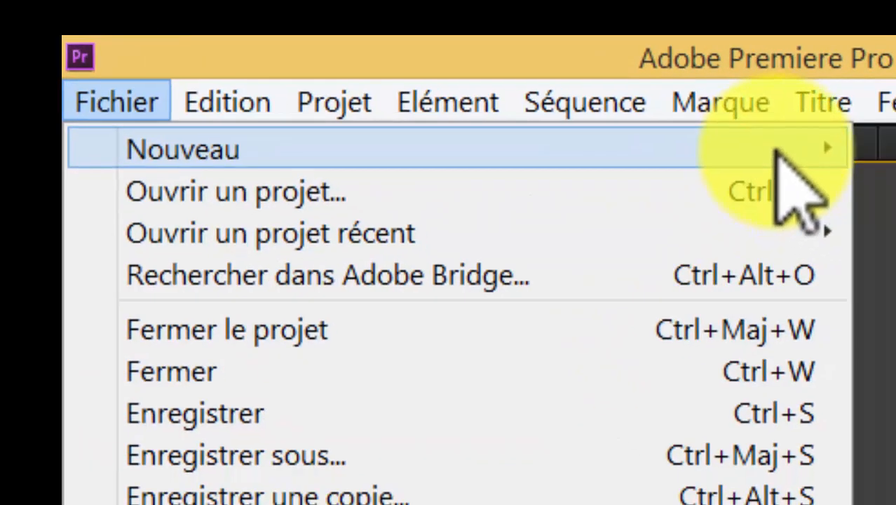
mouse_move(777, 149)
left_click(496, 95)
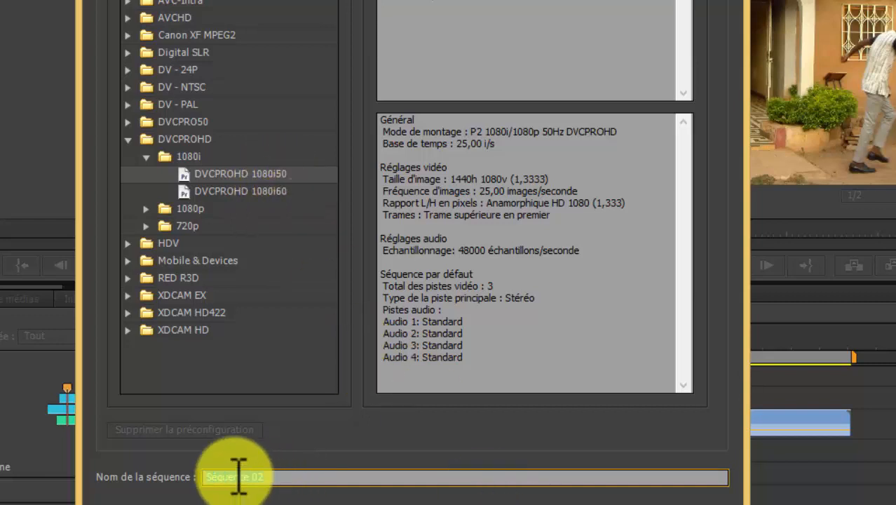
type("S")
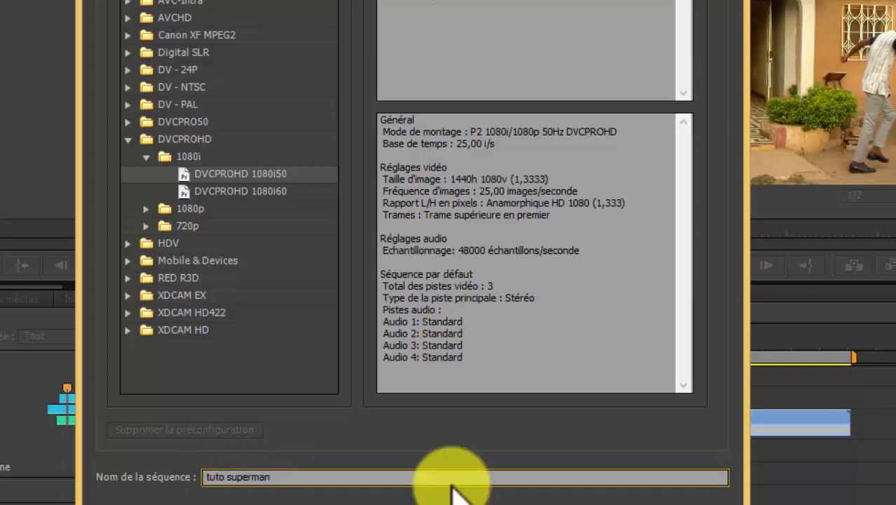
left_click(538, 499)
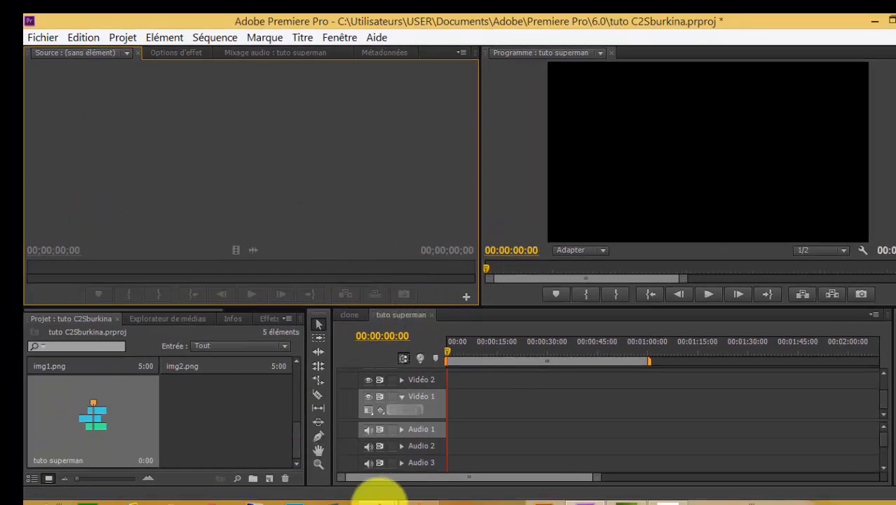
Import saut.MP4 from the montage folder in File Explorer into the Premiere Pro project.
mouse_move(385, 495)
left_click(430, 467)
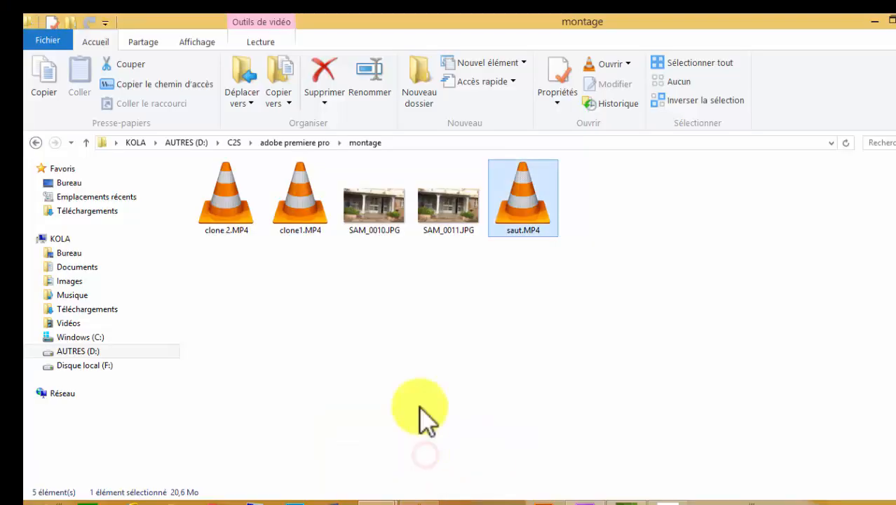
left_click(509, 220)
left_click_drag(460, 380, 209, 415)
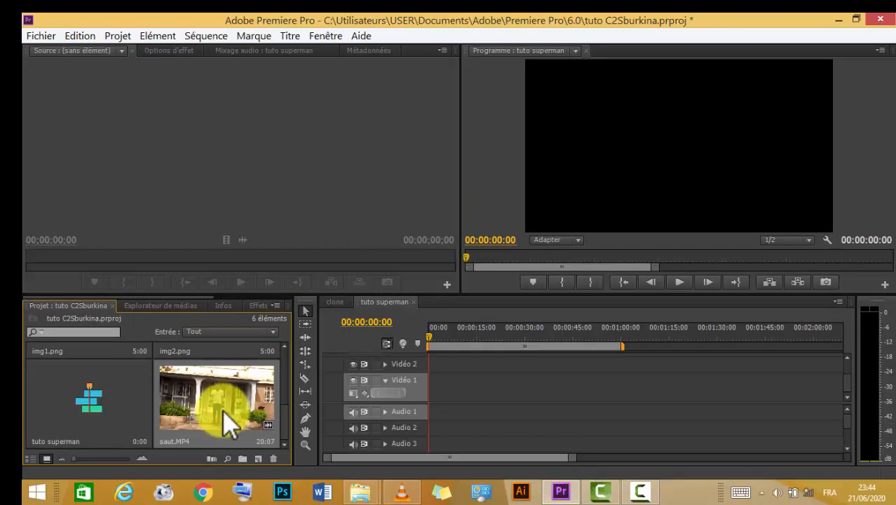
Open saut.MP4 in the source monitor and play it from near its start through to the jump.
left_click(222, 400)
double_click(222, 401)
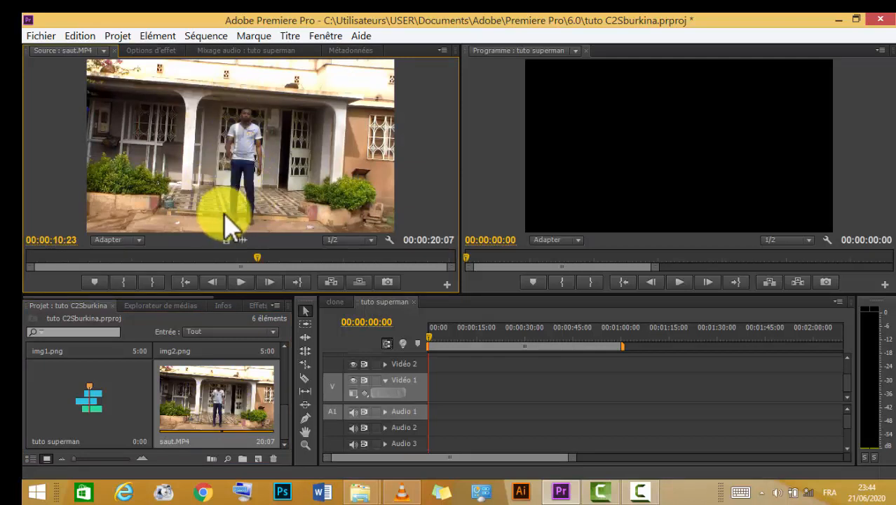
left_click(254, 257)
left_click_drag(180, 267, 46, 281)
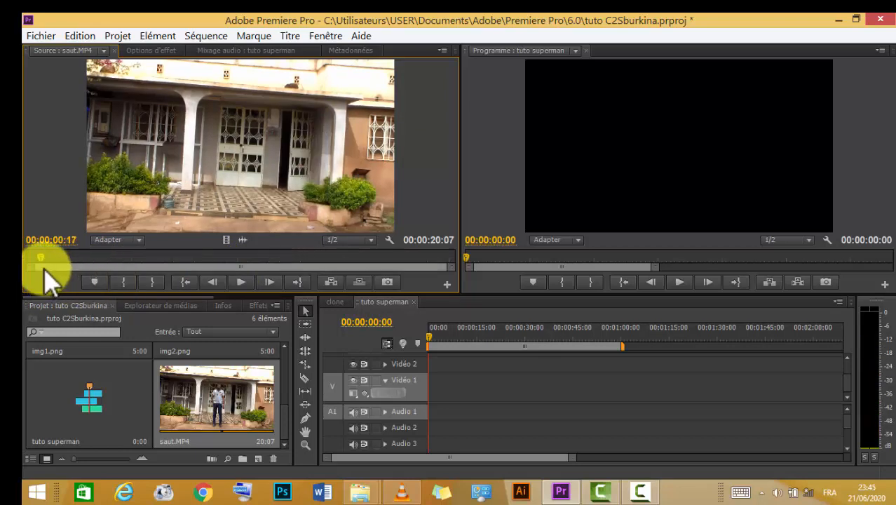
left_click(241, 282)
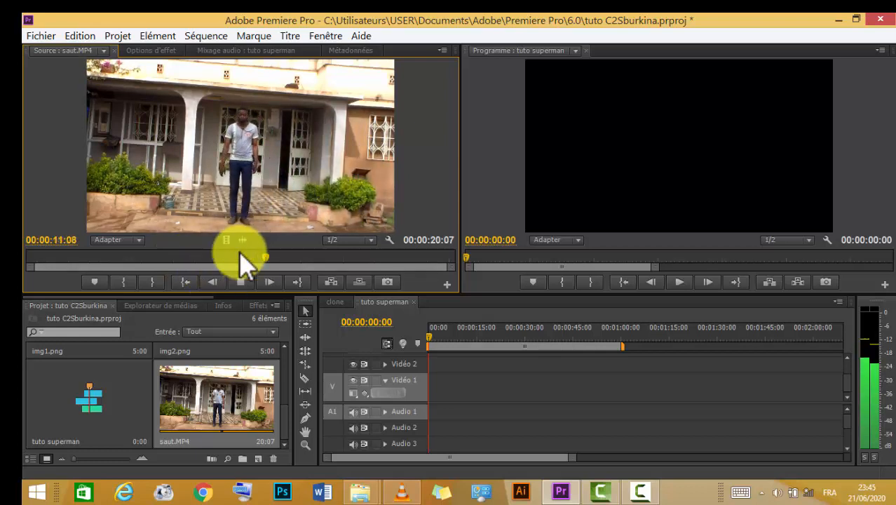
left_click(241, 283)
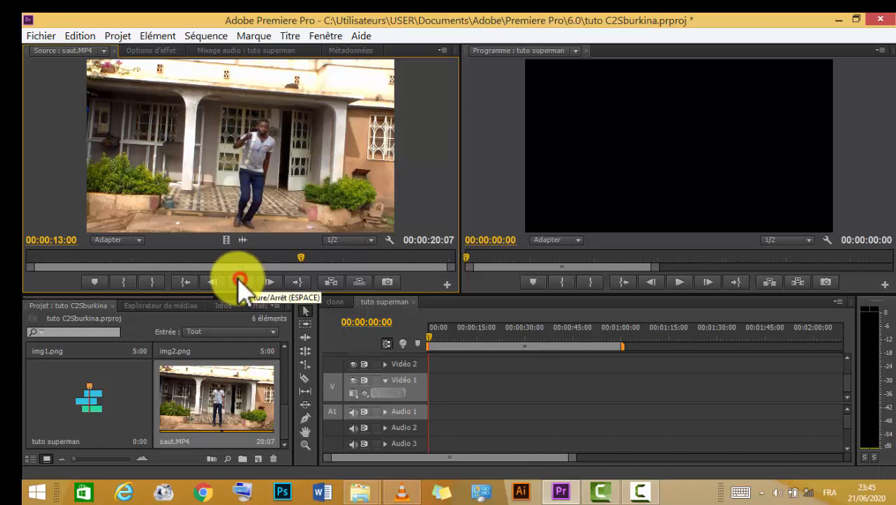
Set the In point of saut.MP4 at 00:00:07:17, just before the man enters the frame.
left_click(198, 259)
left_click_drag(197, 261, 189, 263)
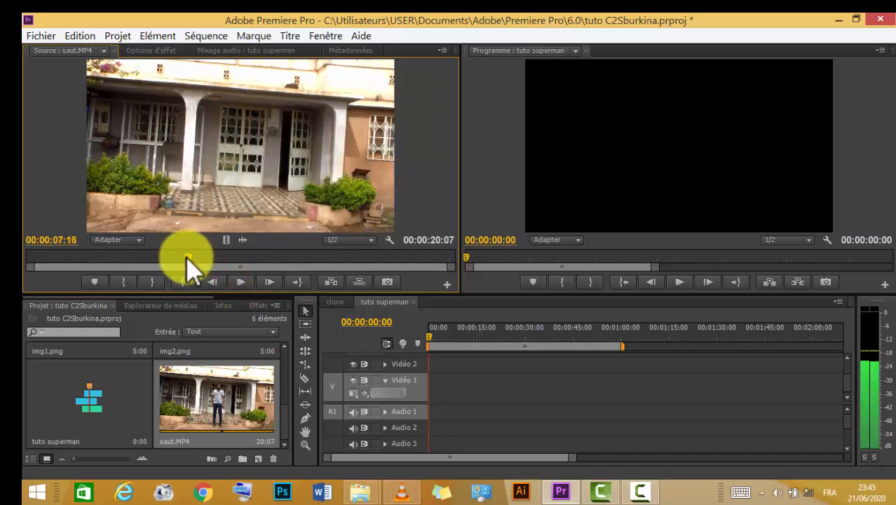
left_click(269, 283)
left_click(269, 283)
left_click(269, 282)
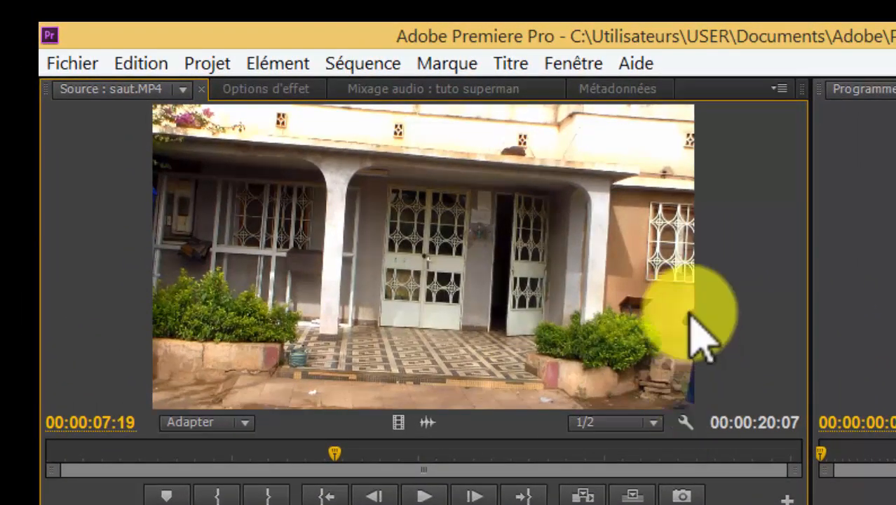
left_click(373, 494)
left_click(372, 494)
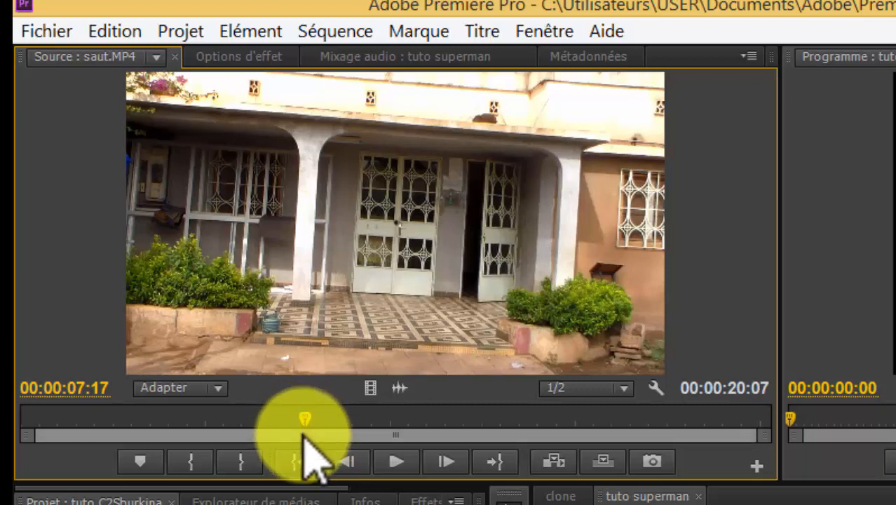
left_click(191, 463)
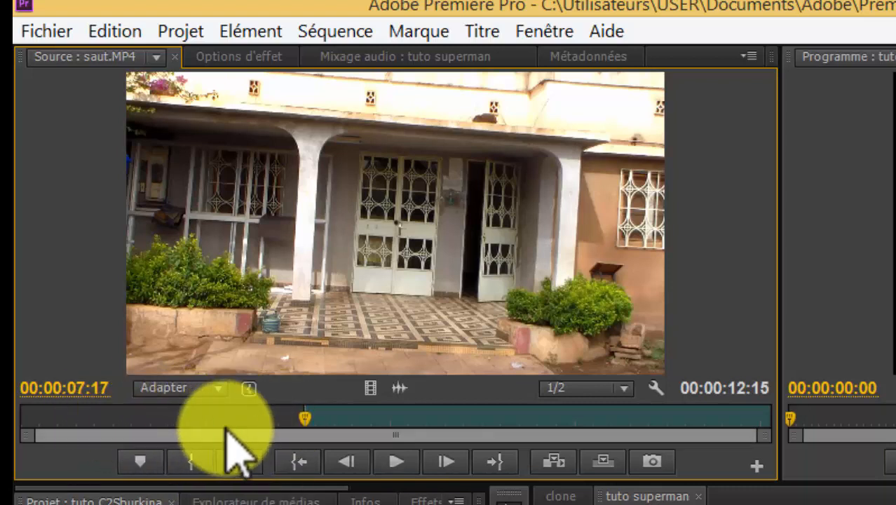
Set the Out point of saut.MP4 at 00:00:12:10, where the man is in mid-air.
left_click(396, 462)
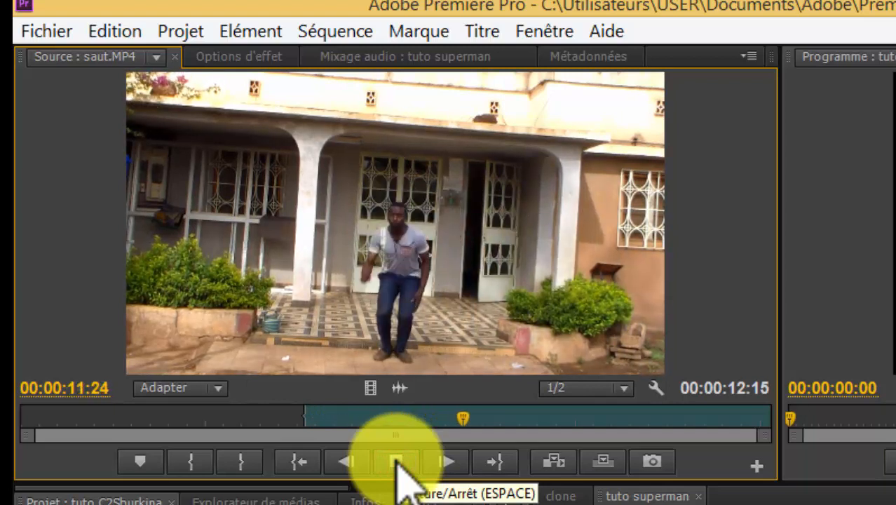
left_click(397, 462)
left_click(397, 462)
left_click(397, 462)
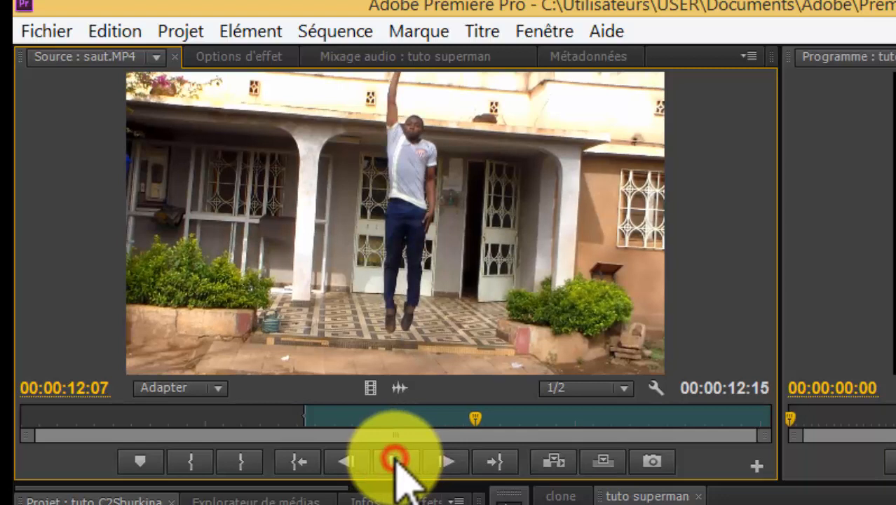
left_click(443, 462)
left_click(443, 461)
left_click(443, 462)
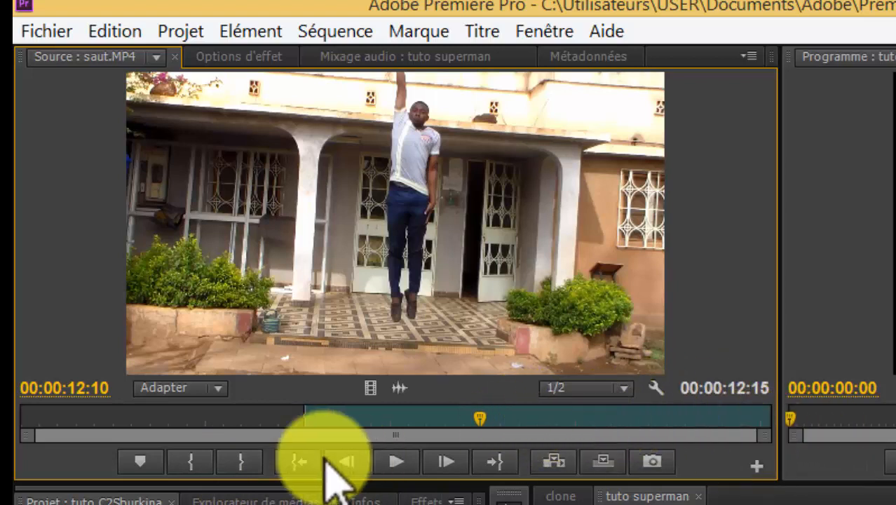
left_click(239, 462)
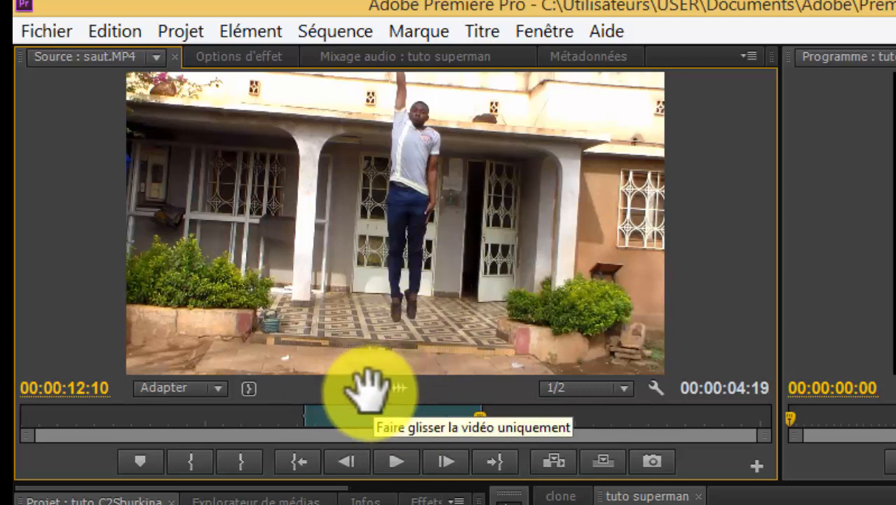
Place only the video of the marked range at the start of Vidéo 1, changing the sequence settings to match the clip.
left_click_drag(369, 387, 437, 400)
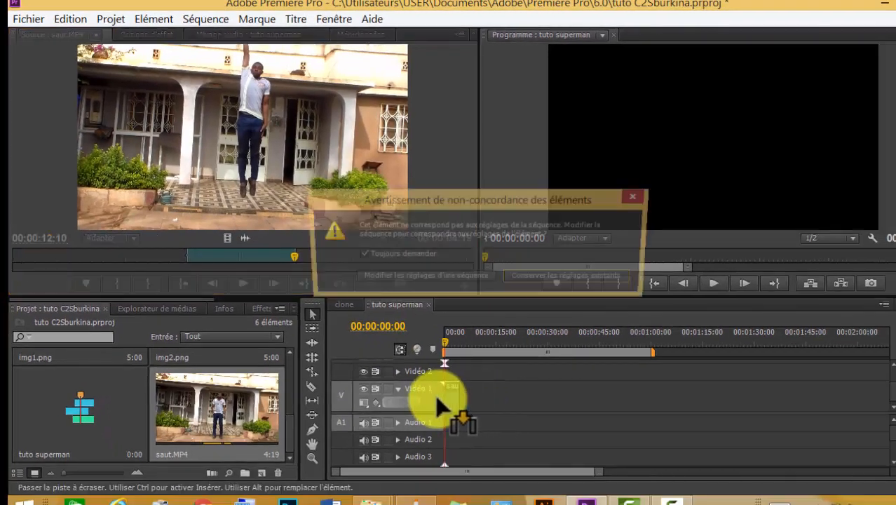
left_click(420, 278)
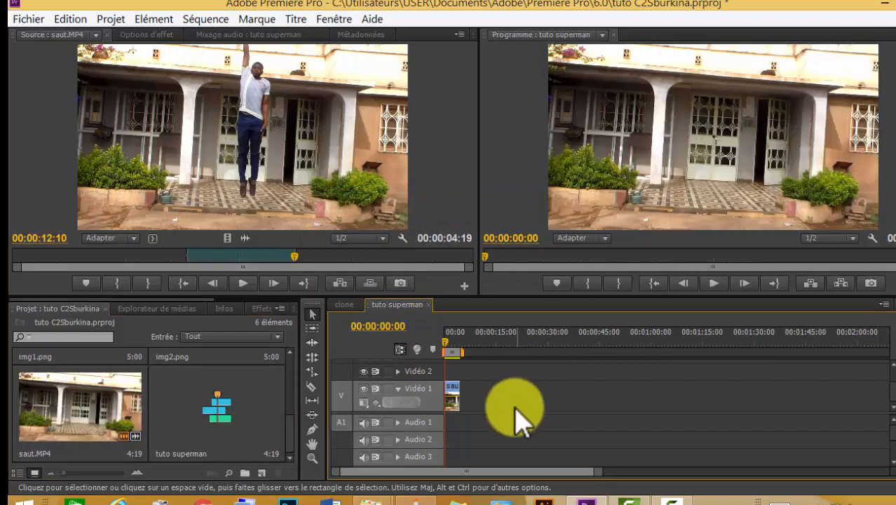
left_click_drag(598, 475, 545, 469)
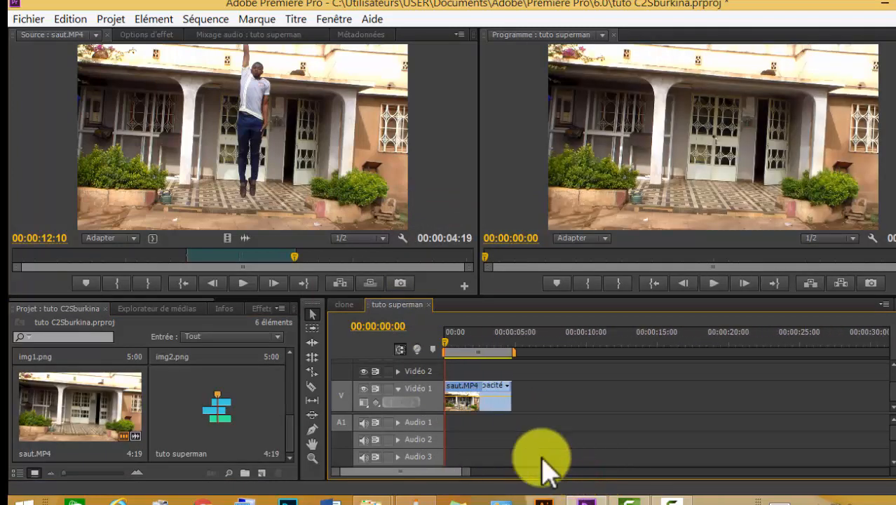
Preview the start of the sequence and move the saut.MP4 clip from Vidéo 1 up to Vidéo 2.
left_click(712, 284)
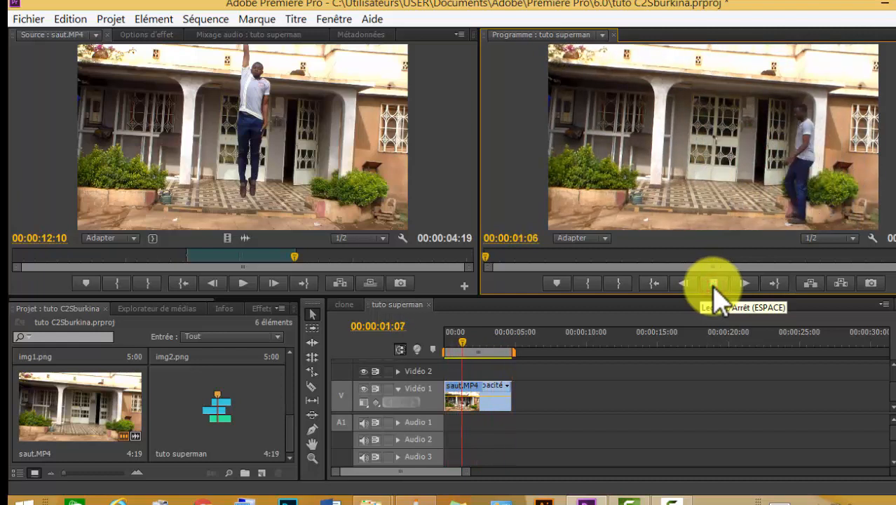
left_click(713, 283)
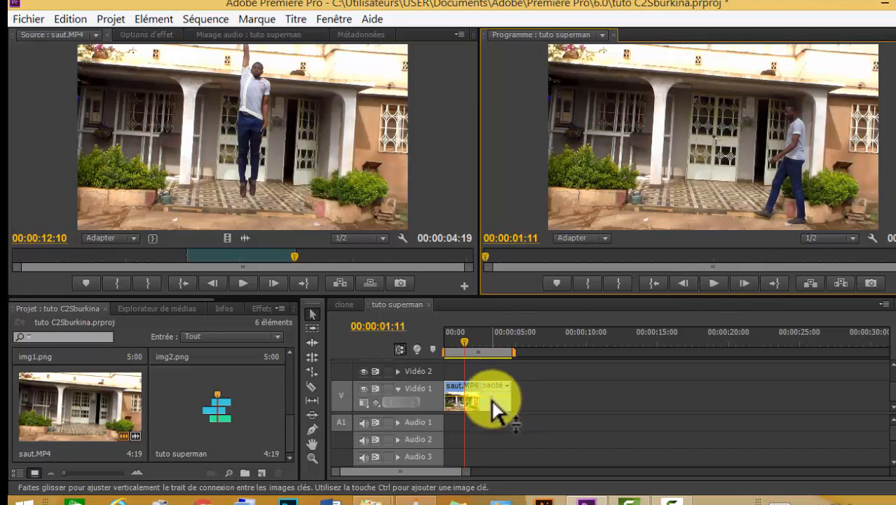
left_click_drag(492, 412, 494, 370)
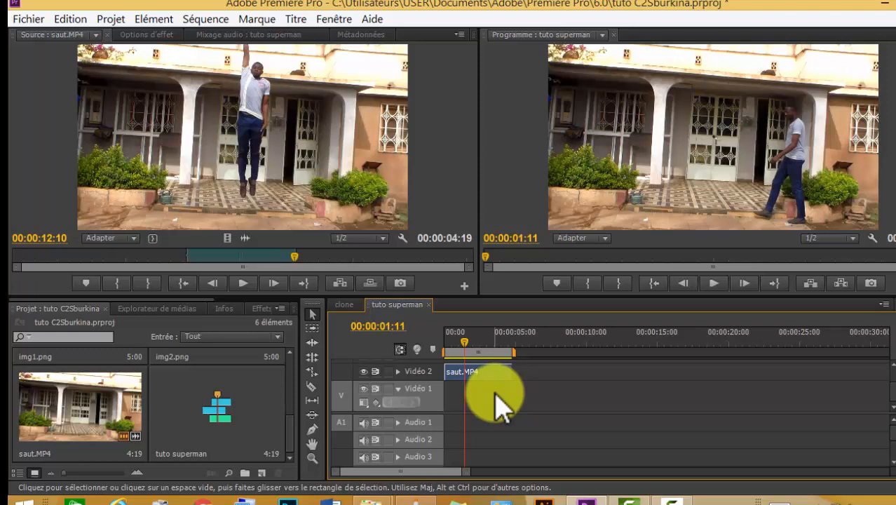
Import SAM_0011.JPG from the montage folder into the project and place it on Vidéo 1 at the start, beneath saut.MP4.
mouse_move(371, 499)
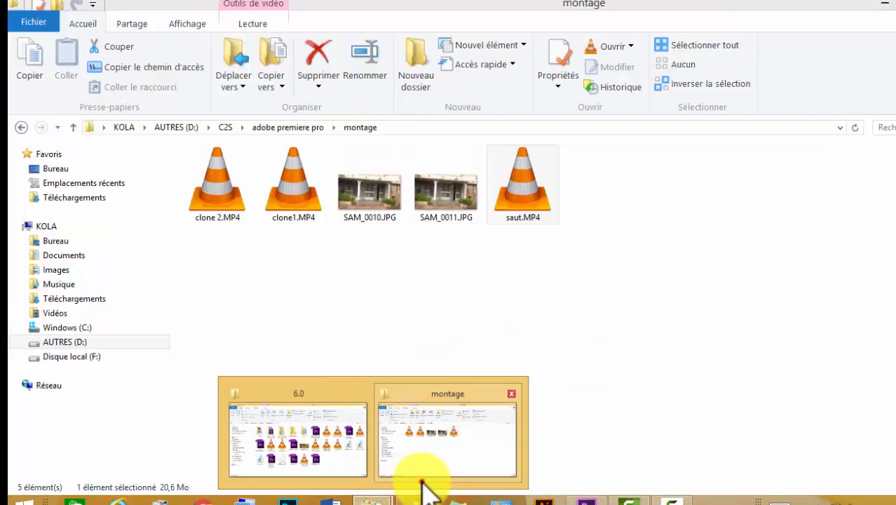
left_click(423, 484)
left_click_drag(463, 217, 242, 437)
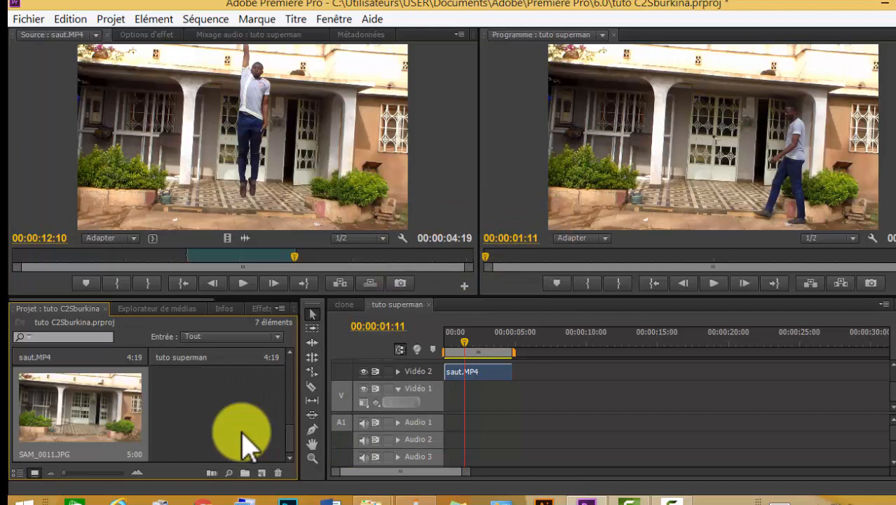
left_click_drag(110, 427, 463, 399)
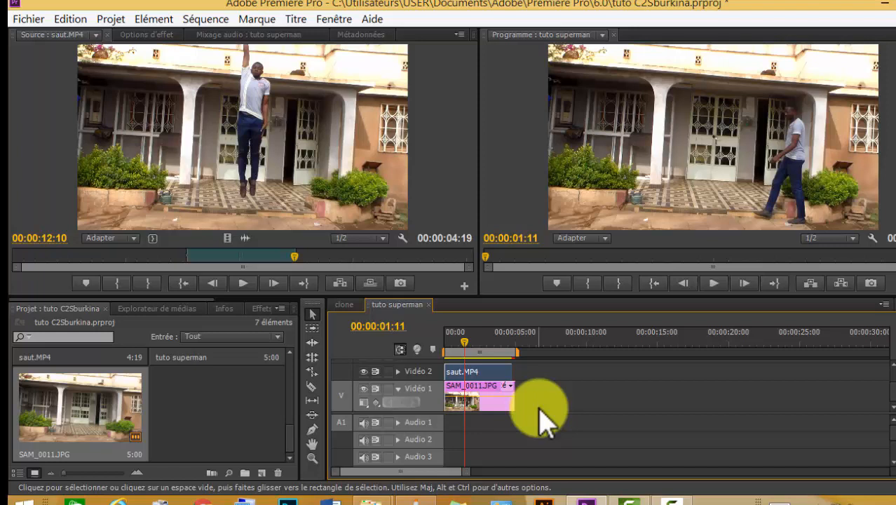
Set the opacity of the saut.MP4 clip on Vidéo 2 to 50%.
left_click(476, 375)
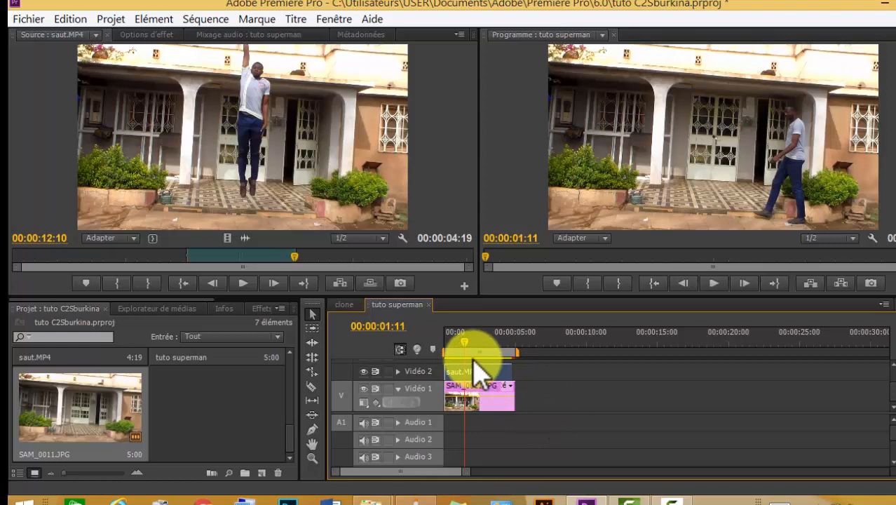
left_click(474, 370)
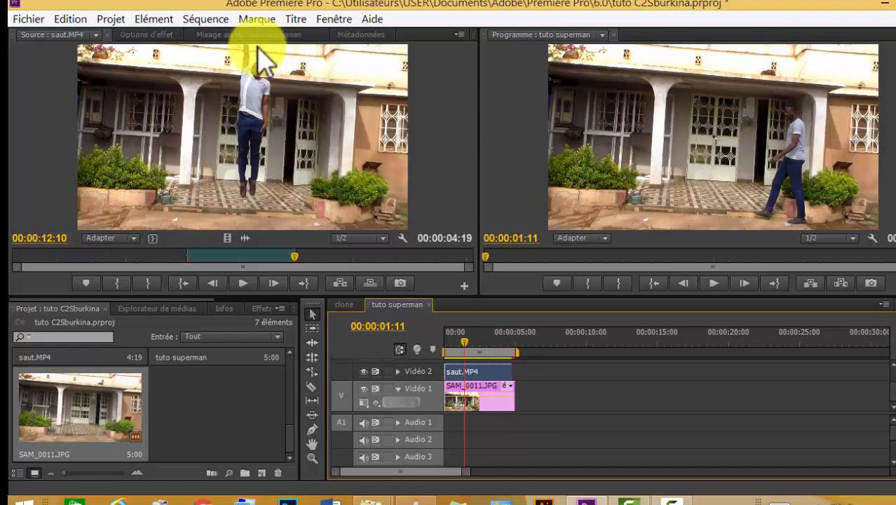
left_click(141, 33)
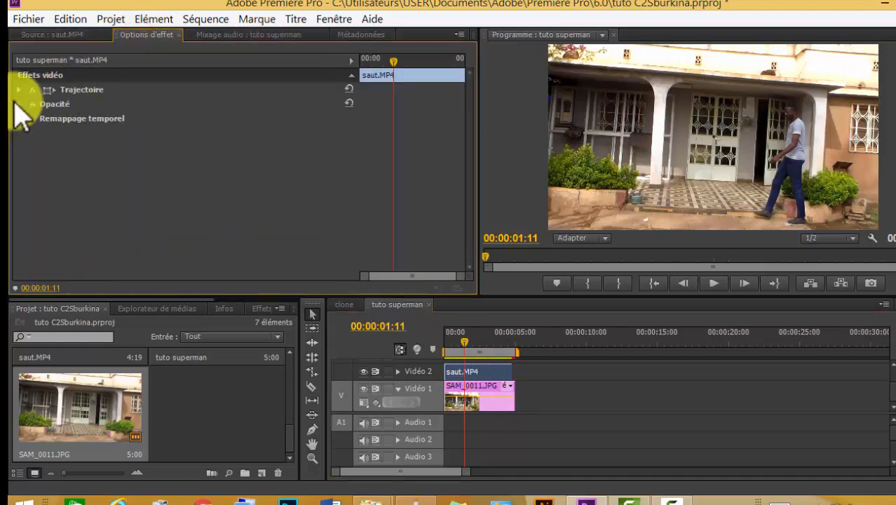
left_click(19, 104)
left_click(195, 118)
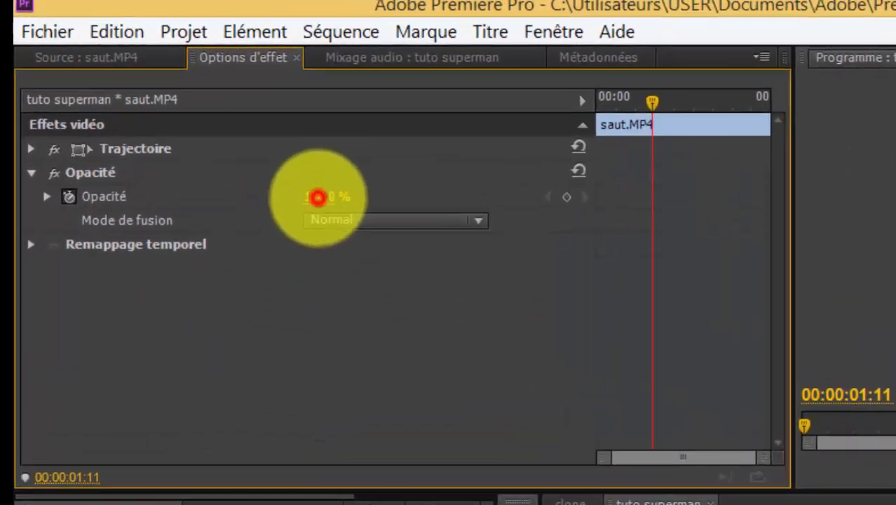
type("50")
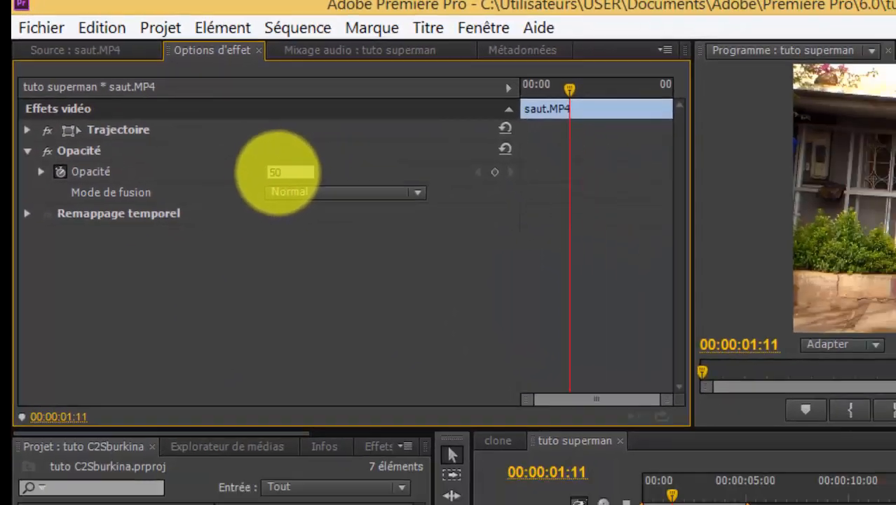
key("Return")
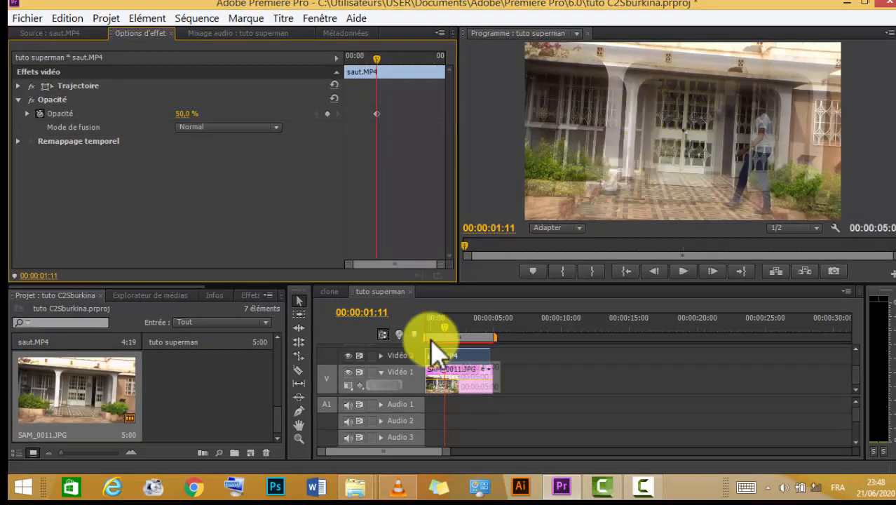
Compare the framing by hiding and showing Vidéo 2, and restore saut.MP4's opacity to 100%.
left_click(348, 356)
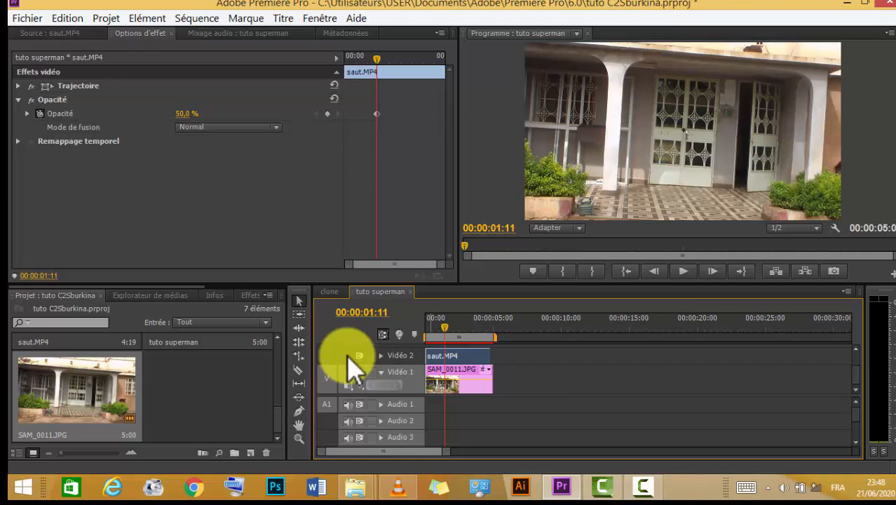
left_click(351, 357)
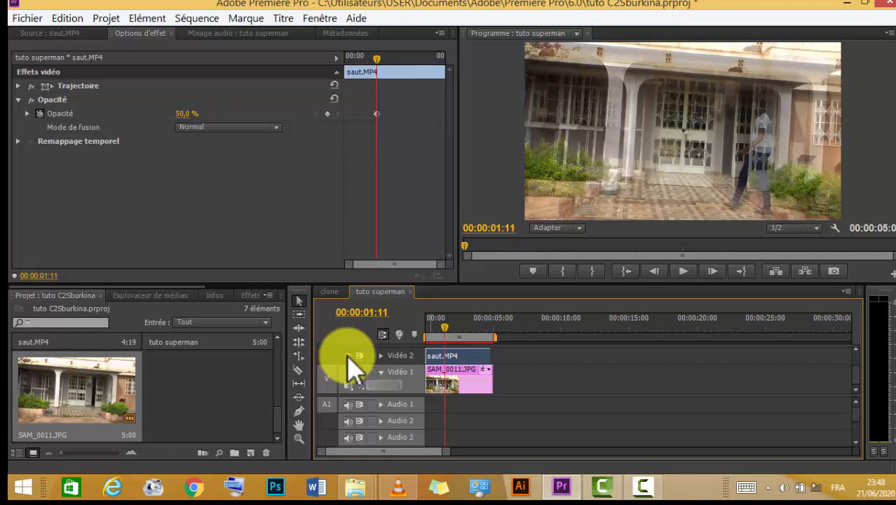
left_click(181, 114)
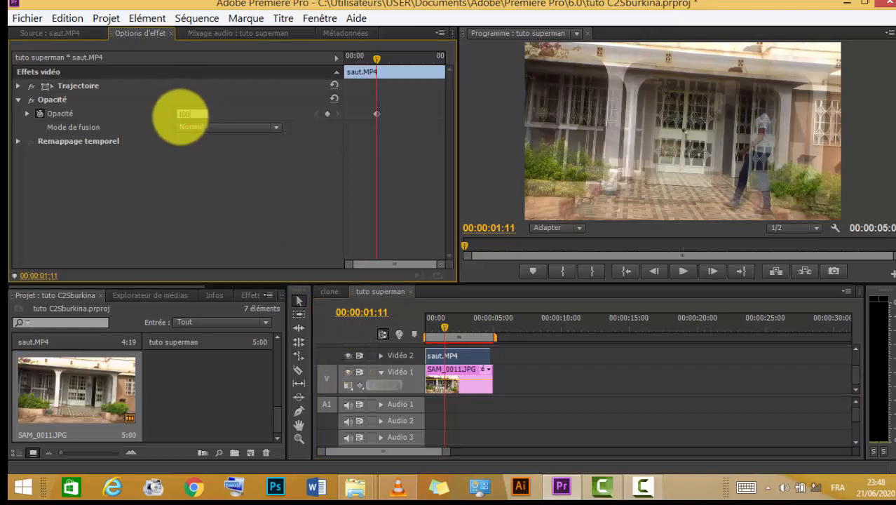
key("Return")
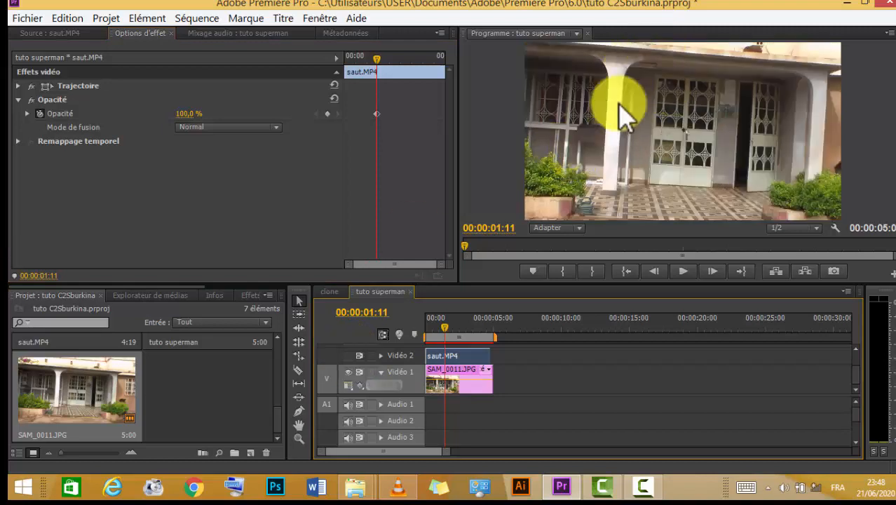
With Vidéo 2 hidden, set the scale of SAM_0011.JPG to 76 at the start of the sequence.
left_click(477, 392)
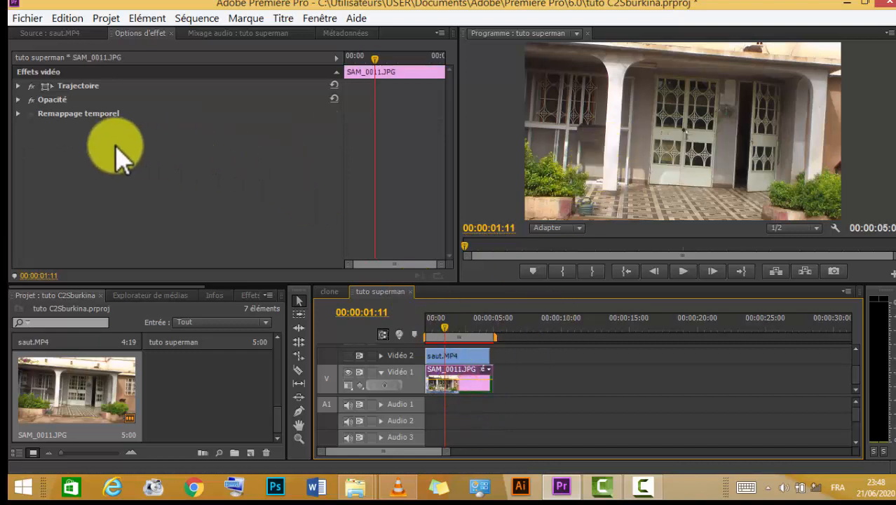
left_click(17, 85)
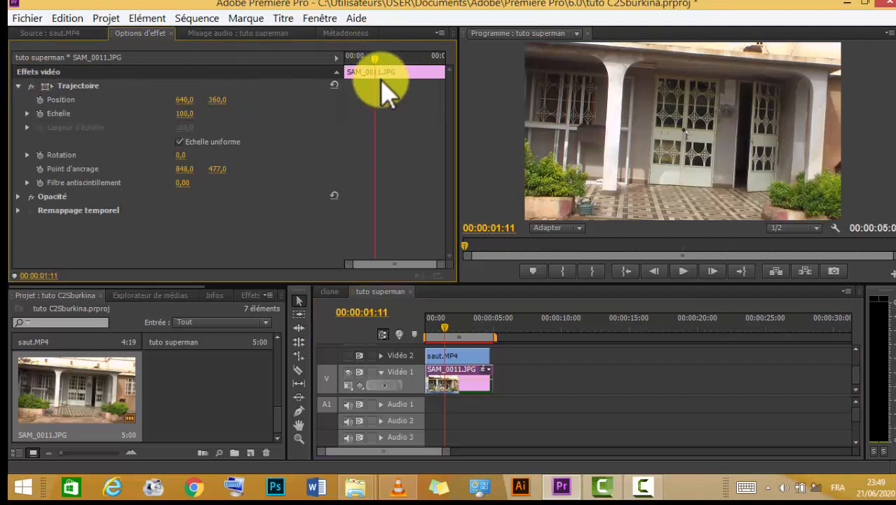
left_click_drag(375, 58, 338, 59)
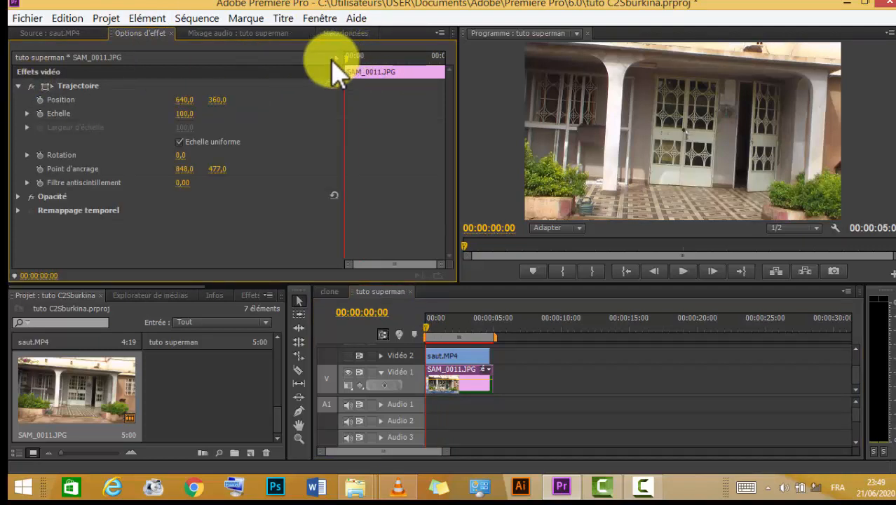
left_click_drag(176, 118, 186, 137)
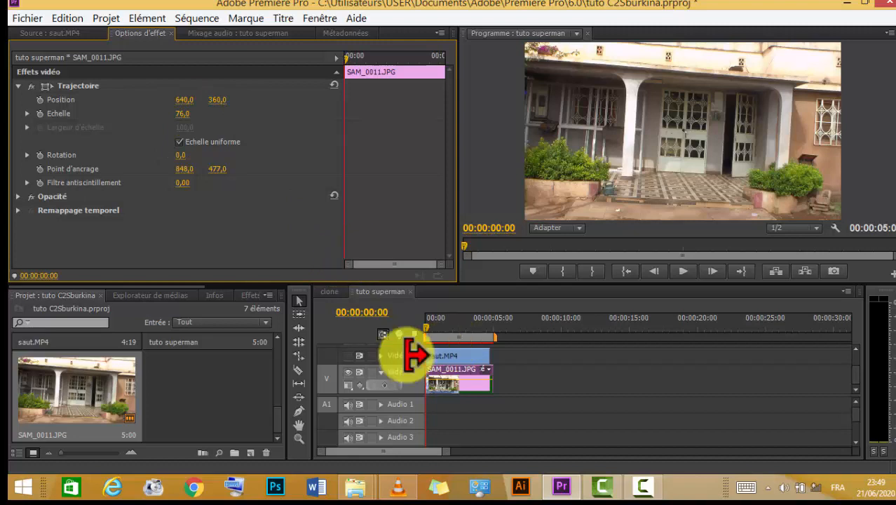
Extend SAM_0011.JPG on Vidéo 1 to about 10 seconds and preview the sequence with Vidéo 2 shown.
left_click_drag(495, 382, 559, 384)
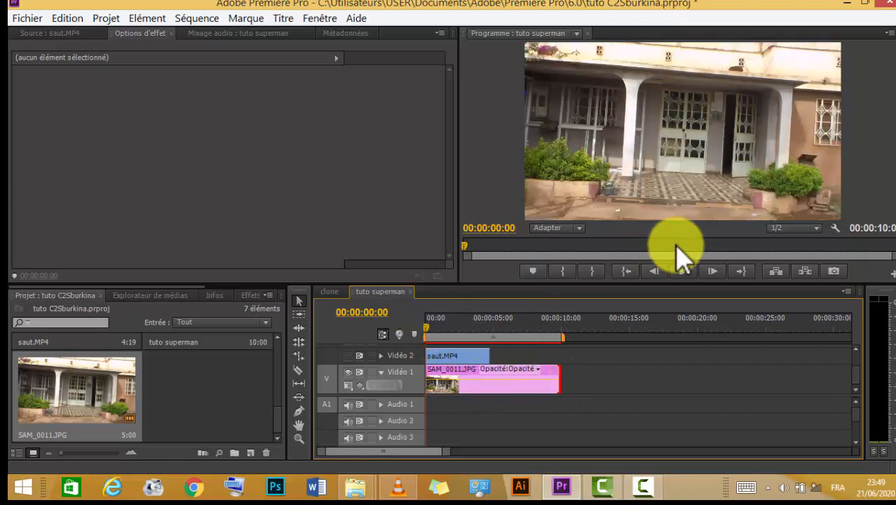
left_click(684, 272)
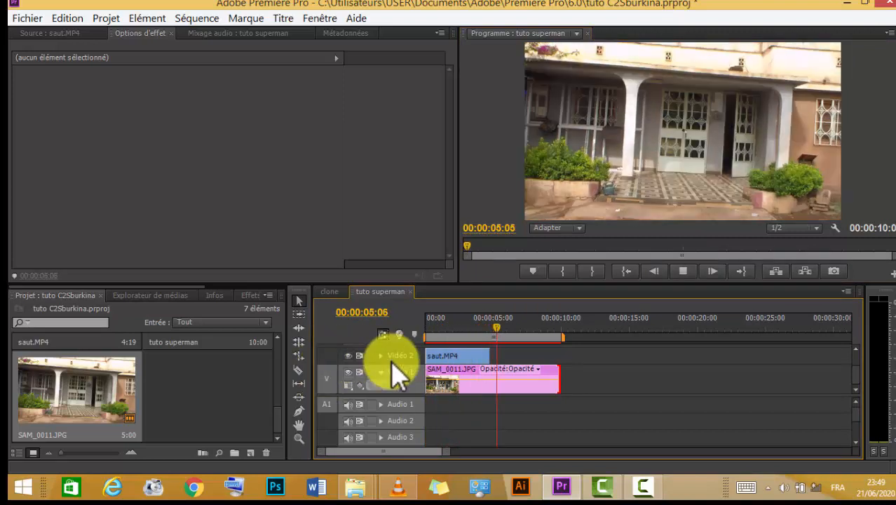
left_click(433, 326)
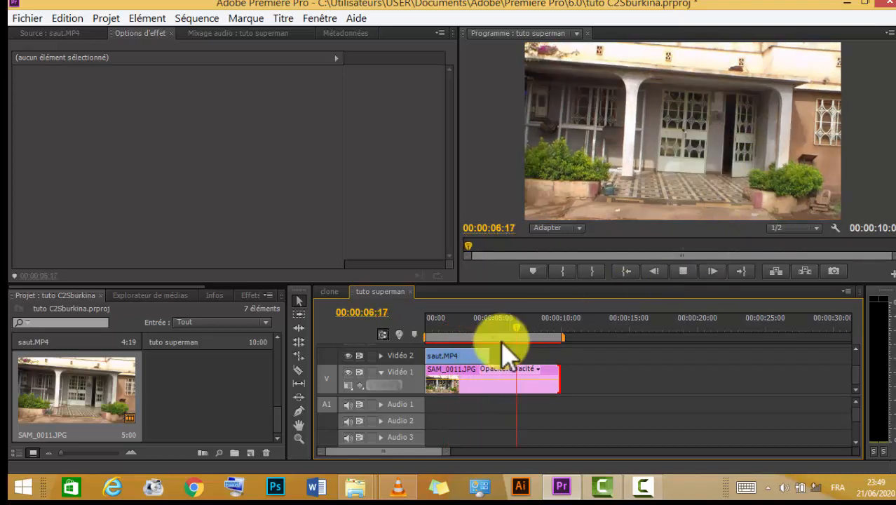
left_click(514, 373)
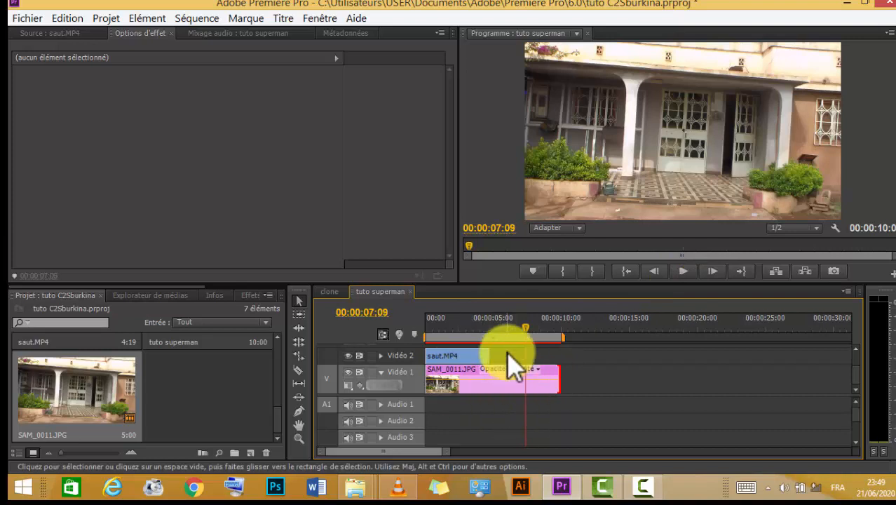
Export the last frame of saut.MP4, at 00:00:04:18, as the JPEG still "tuto superman.Image fixe001" in the Premiere Pro 6.0 folder.
left_click_drag(526, 327, 489, 328)
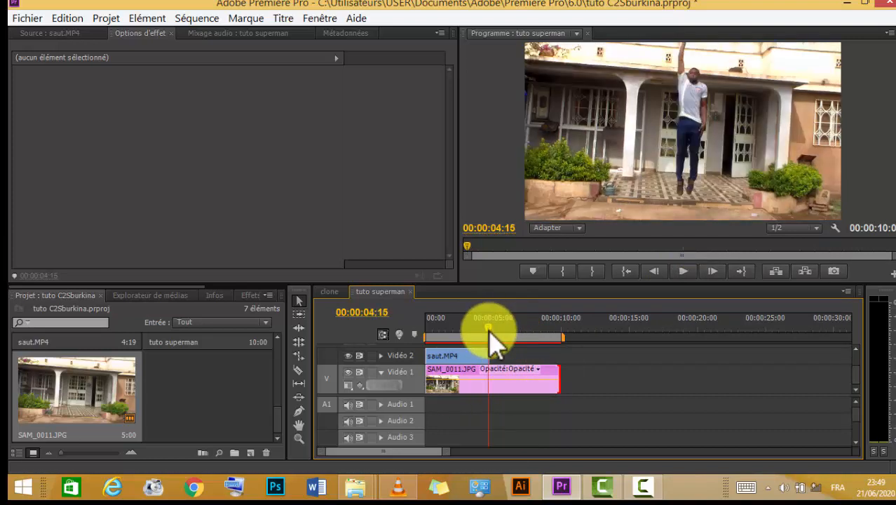
left_click(714, 272)
left_click(714, 271)
left_click(714, 271)
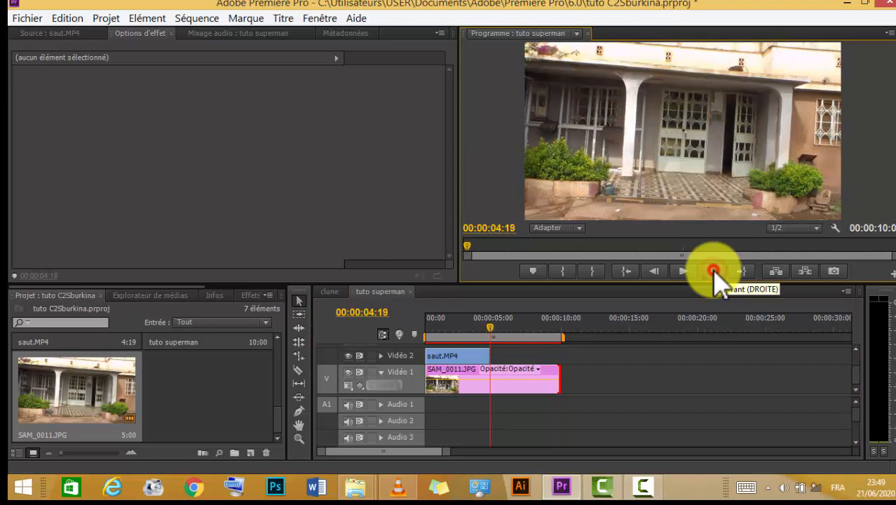
left_click(654, 272)
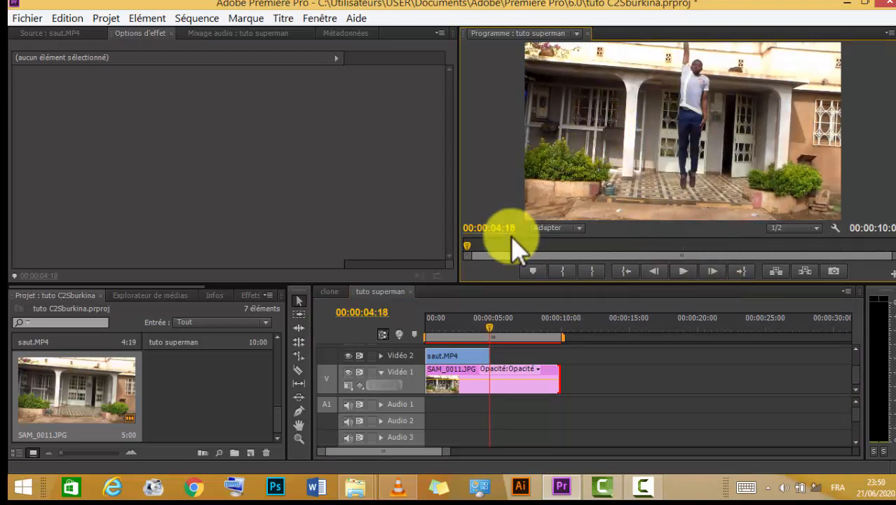
left_click(834, 272)
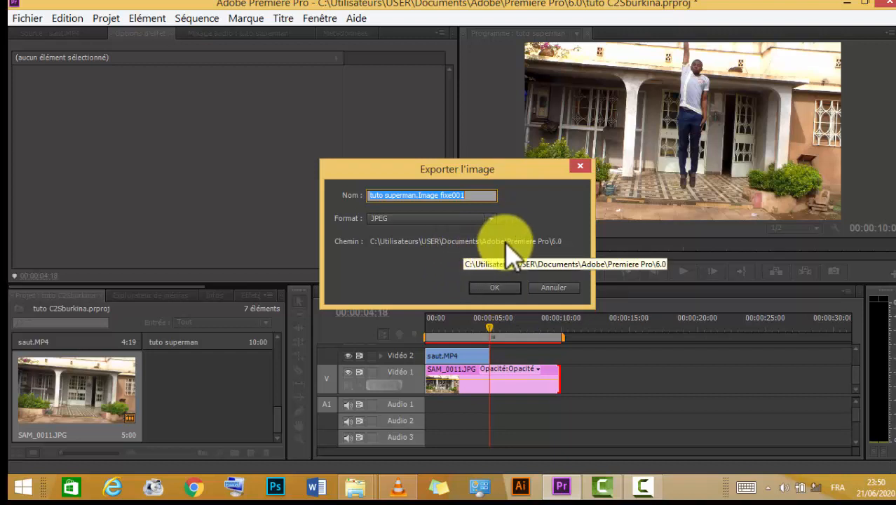
left_click(496, 287)
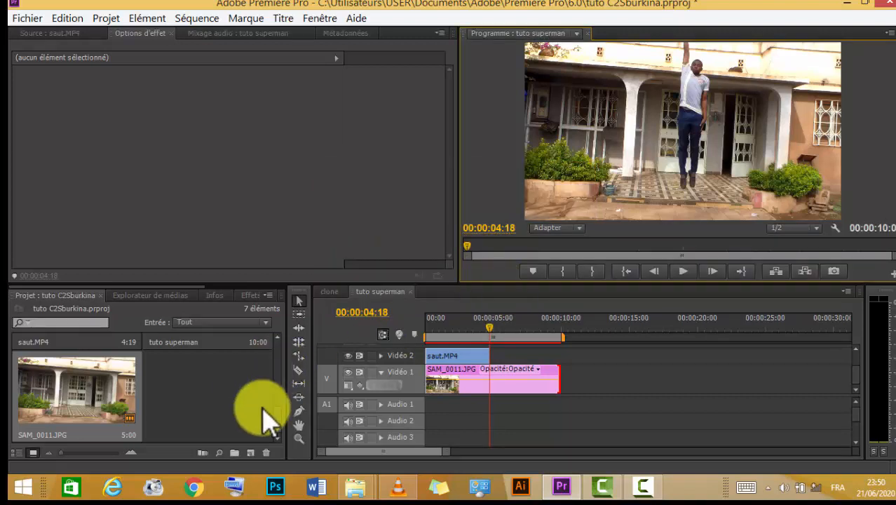
Switch to the 6.0 folder in File Explorer and check the exported still tuto superman.Image fixe001.jpg in the photo viewer.
mouse_move(357, 493)
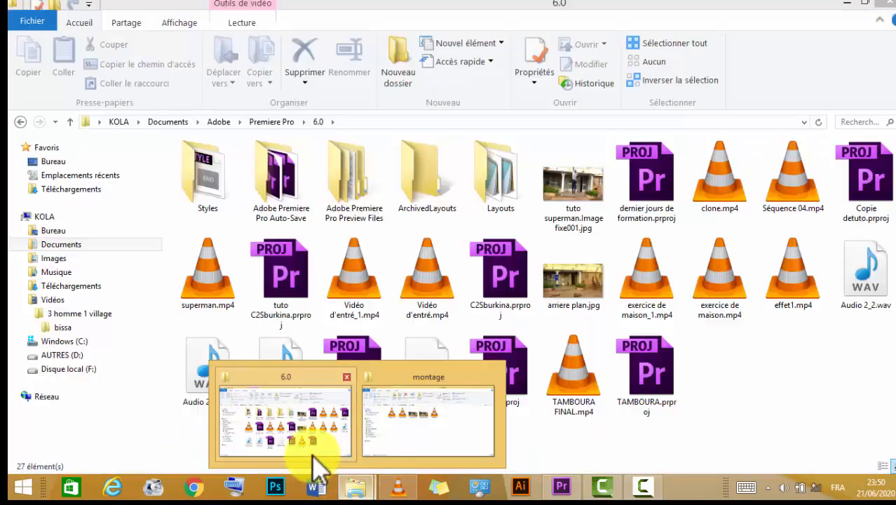
left_click(309, 449)
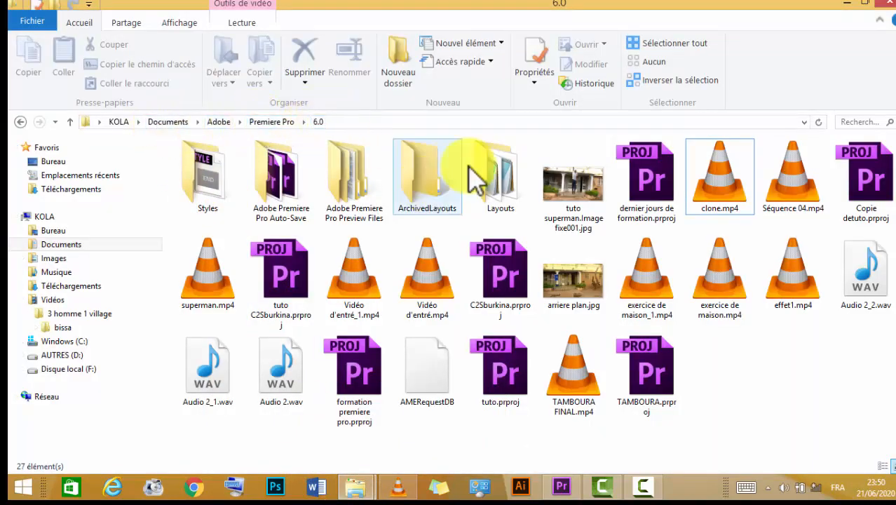
double_click(562, 205)
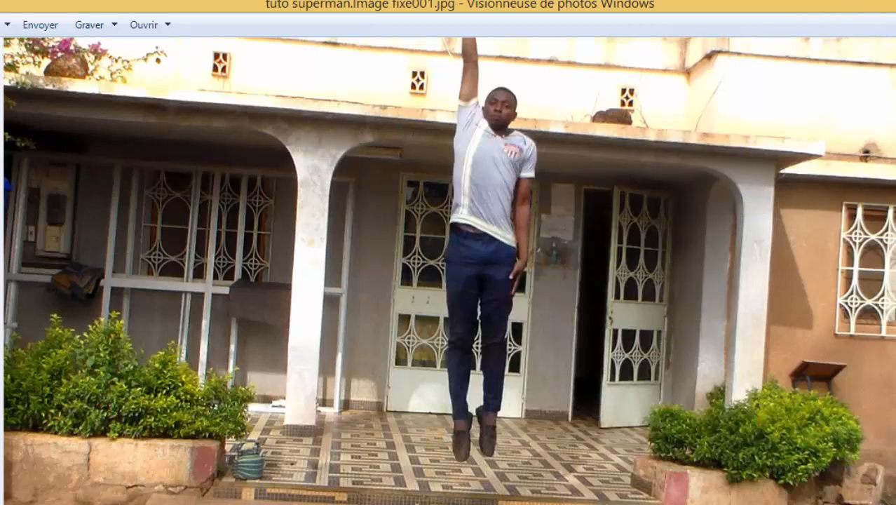
left_click(891, 3)
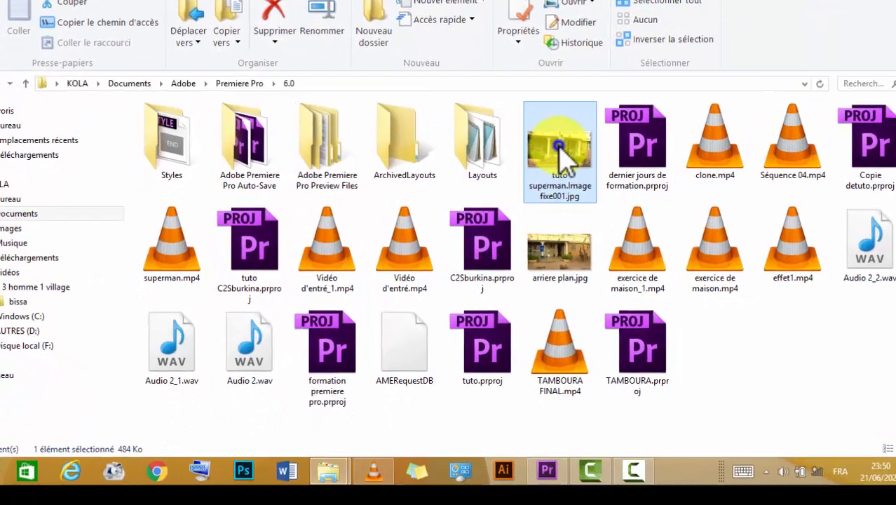
Open tuto superman.Image fixe001.jpg from the 6.0 folder in Adobe Photoshop CS6.
right_click(558, 144)
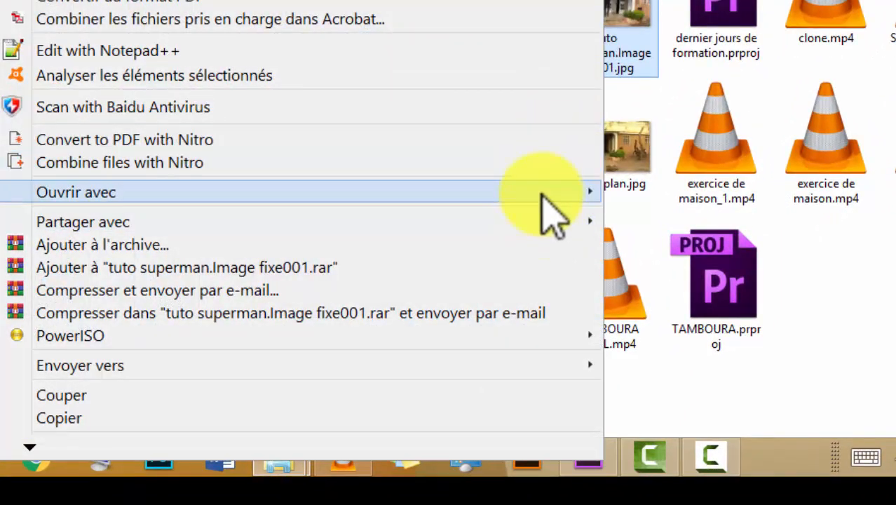
mouse_move(544, 191)
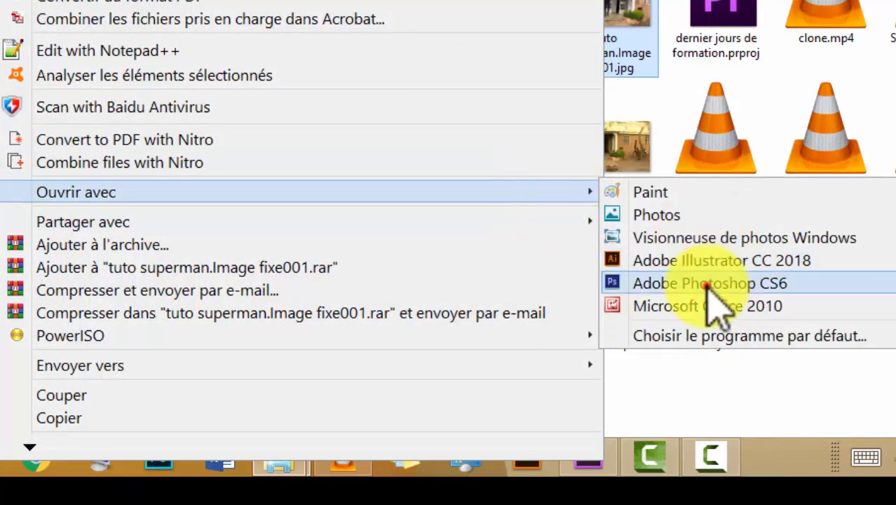
left_click(708, 284)
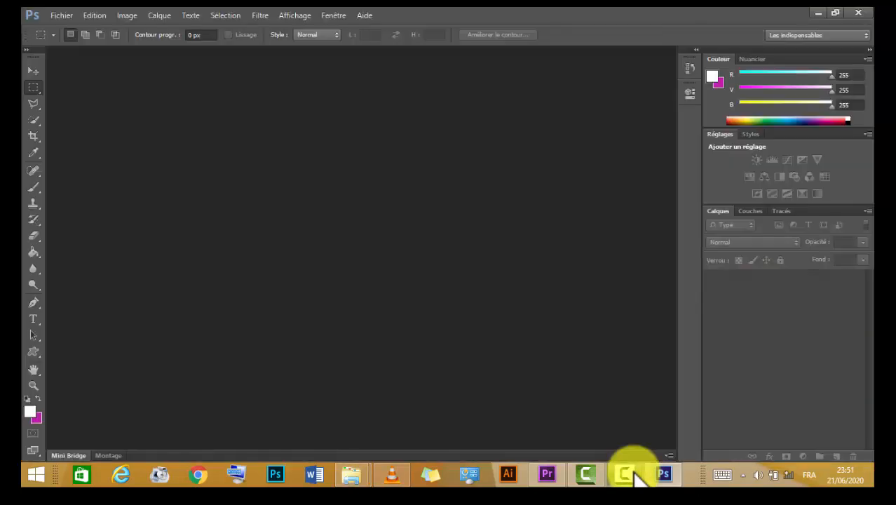
left_click(633, 475)
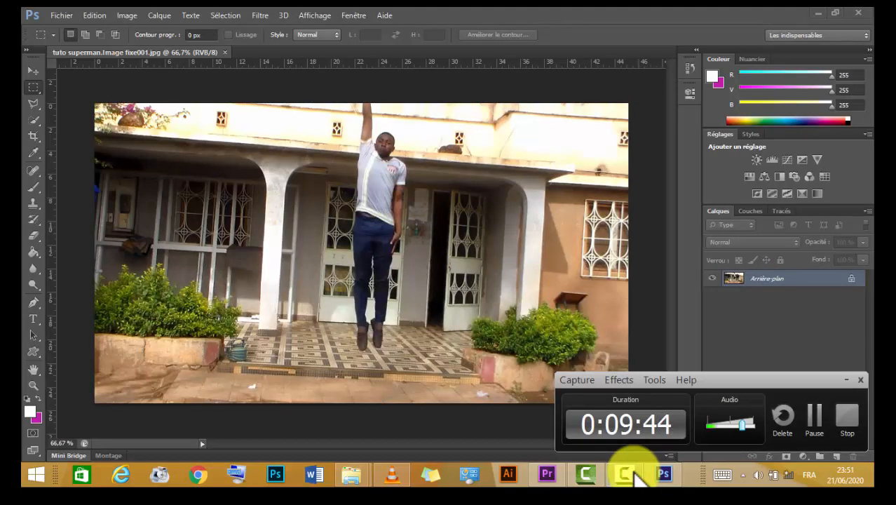
left_click(635, 473)
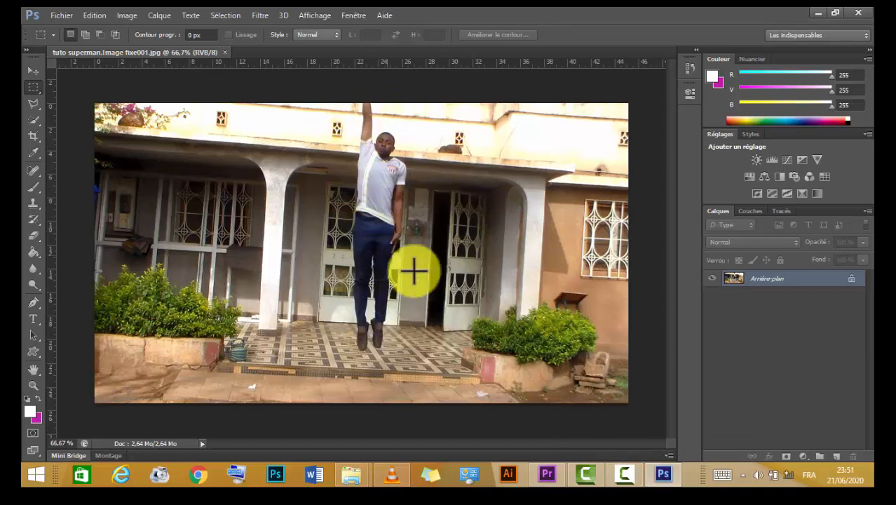
Quick-select the jumping man's raised arm, head and shirt with the Quick Selection tool at brush size 8.
left_click(32, 122)
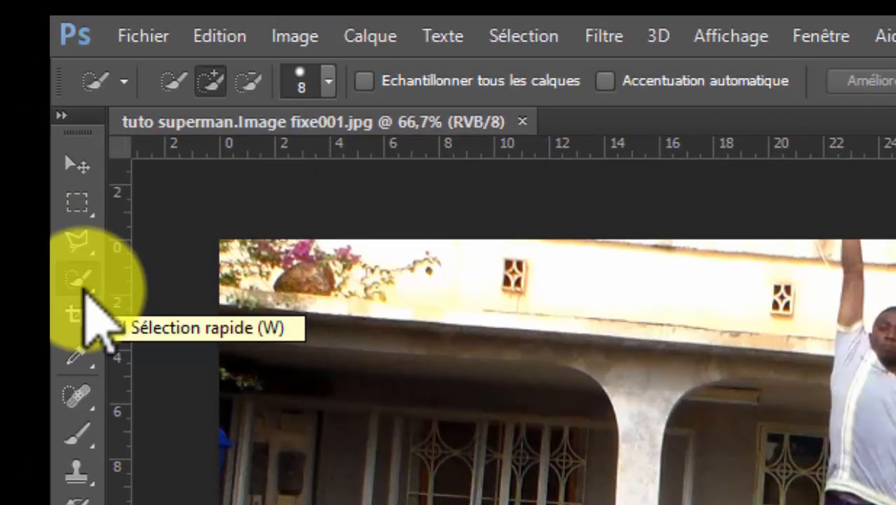
key("ctrl+1")
key("ctrl+plus")
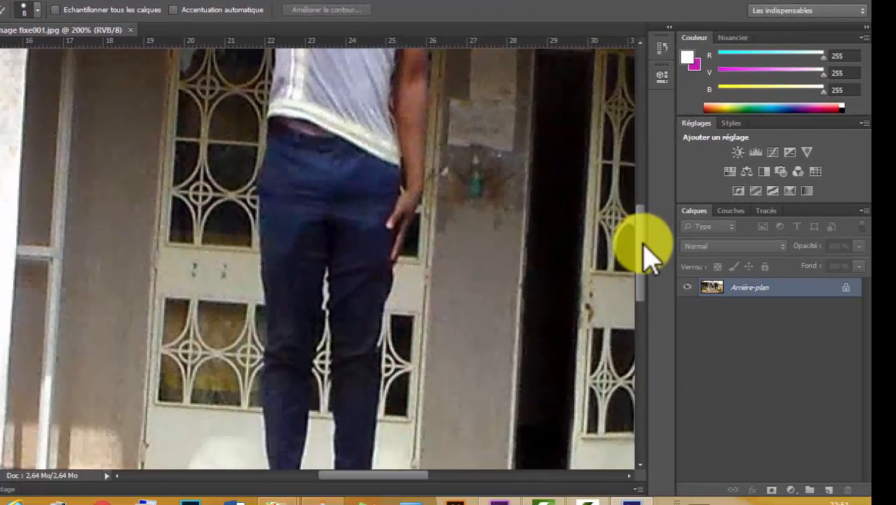
left_click_drag(645, 252, 636, 183)
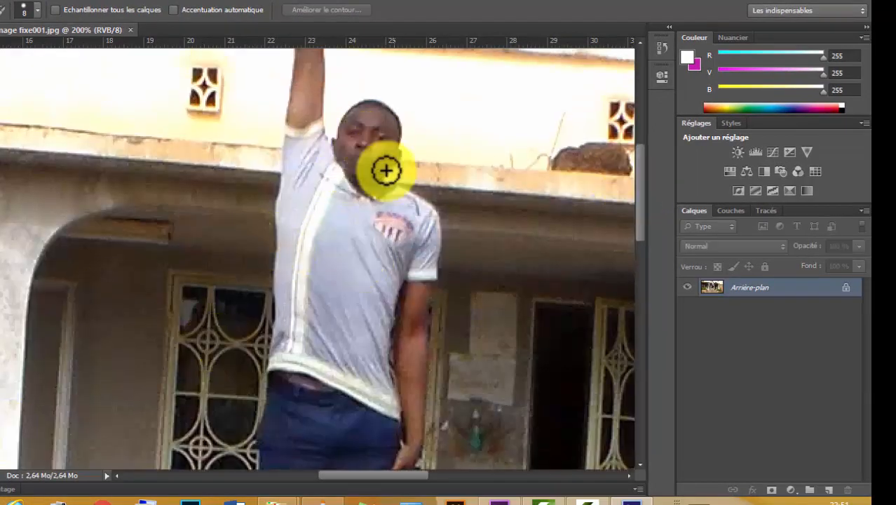
left_click_drag(641, 200, 632, 180)
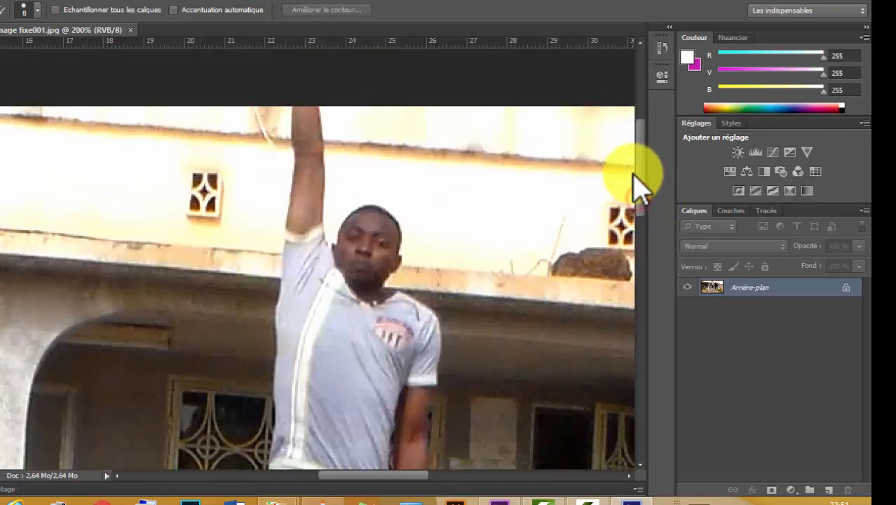
mouse_move(306, 123)
left_mouse_down()
mouse_move(320, 280)
mouse_move(354, 267)
mouse_move(370, 322)
mouse_move(415, 370)
mouse_move(424, 403)
mouse_move(432, 395)
mouse_move(416, 462)
mouse_move(411, 449)
left_mouse_up()
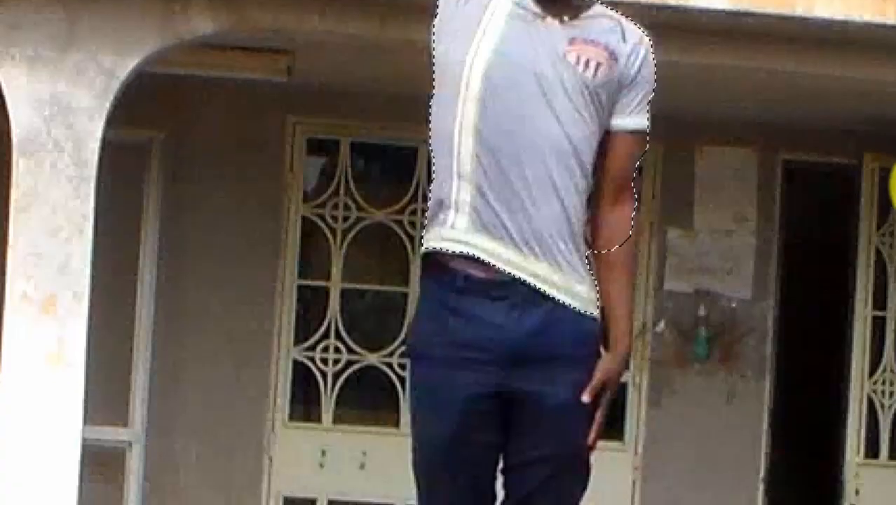
Extend the quick selection over the man's lowered arm, hand, trousers, legs and shoes.
left_click(615, 280)
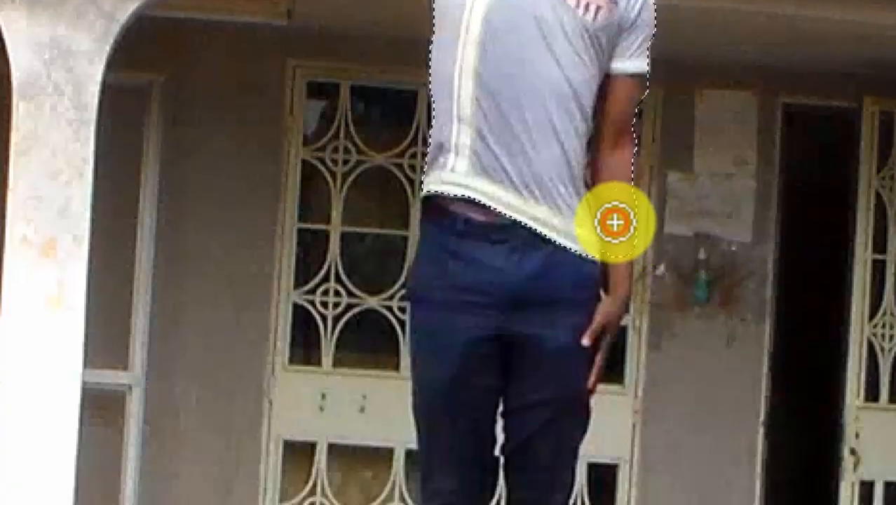
left_click_drag(616, 222, 615, 256)
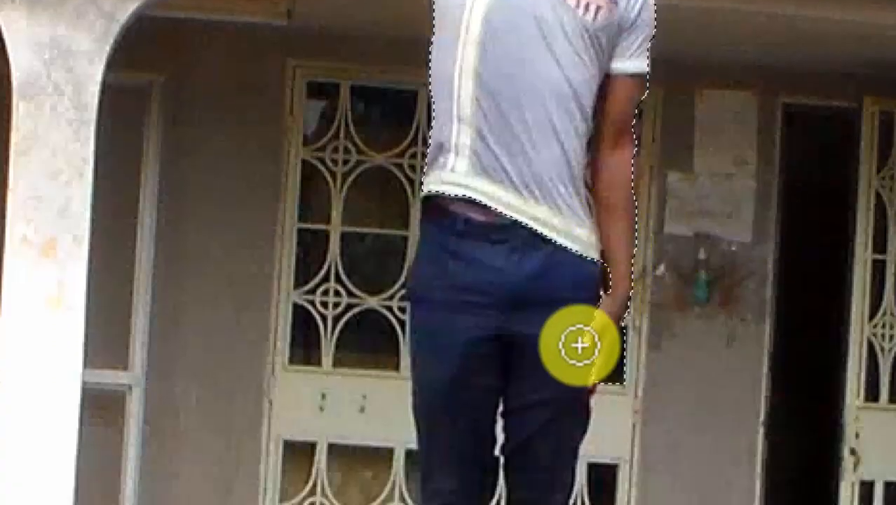
left_click(561, 332)
left_click(528, 254)
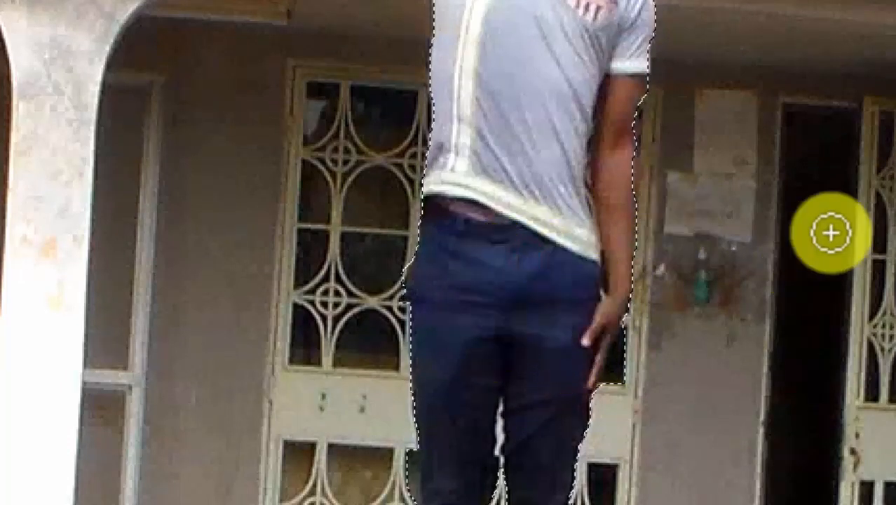
scroll(892, 223, "down", 5)
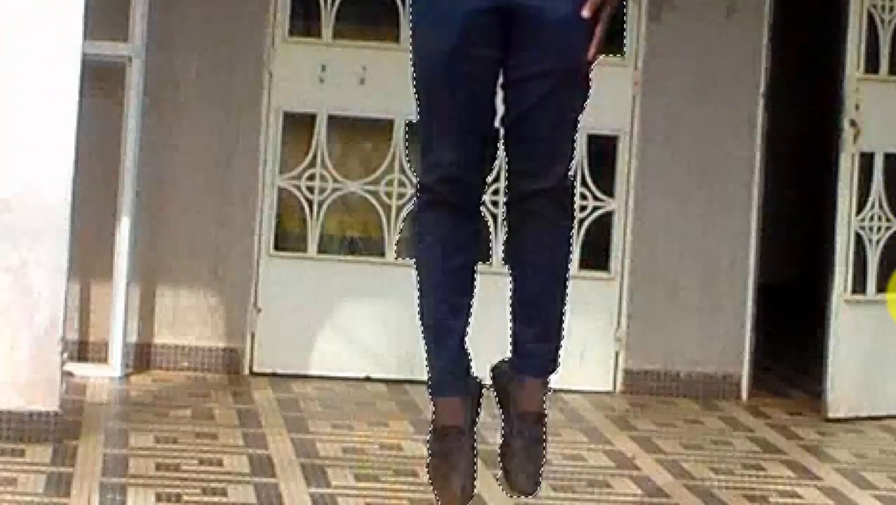
Unlock the Arrière-plan layer by converting it to a normal layer named Calque 0 at 100% opacity.
scroll(892, 297, "up", 6)
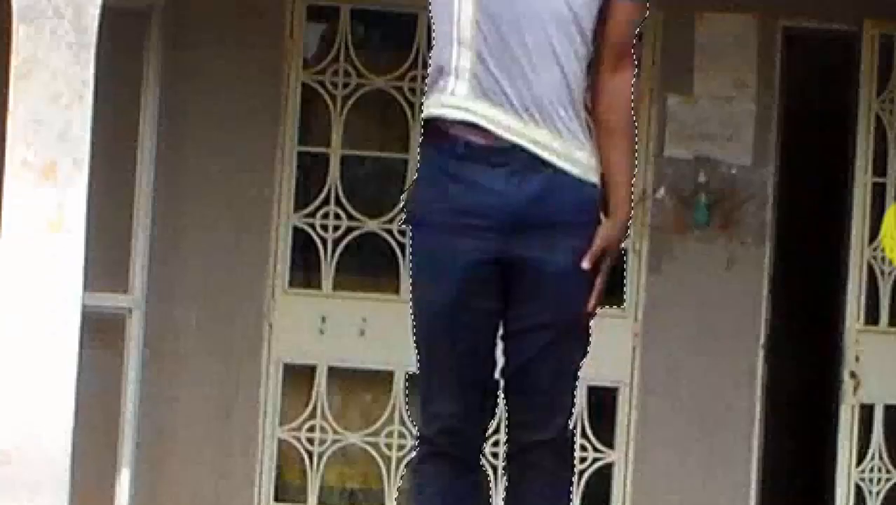
scroll(891, 185, "up", 1)
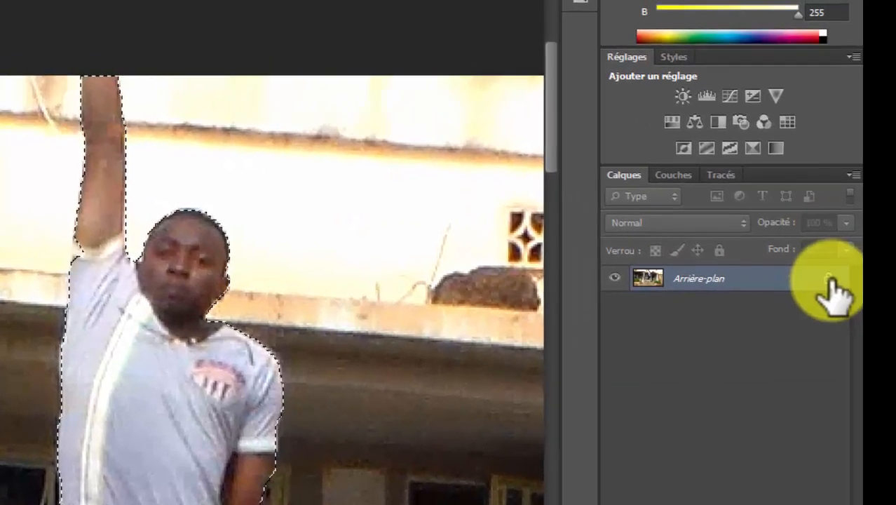
double_click(830, 281)
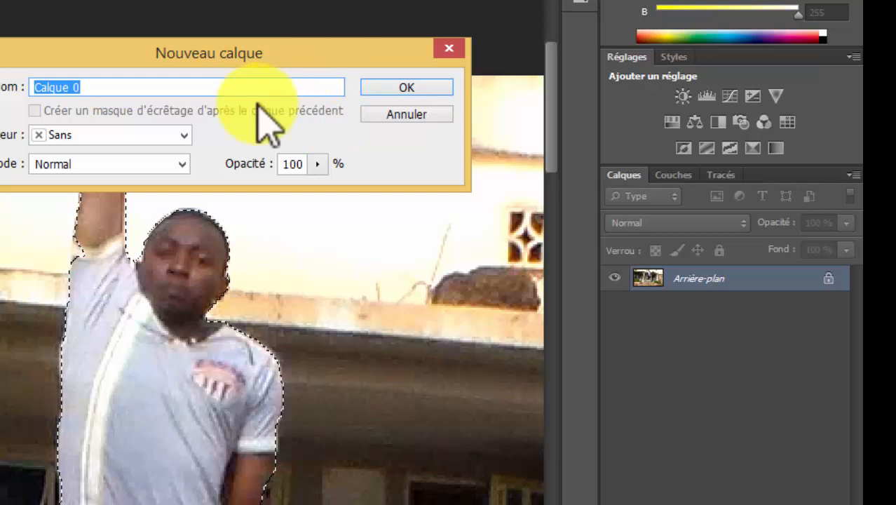
left_click(412, 87)
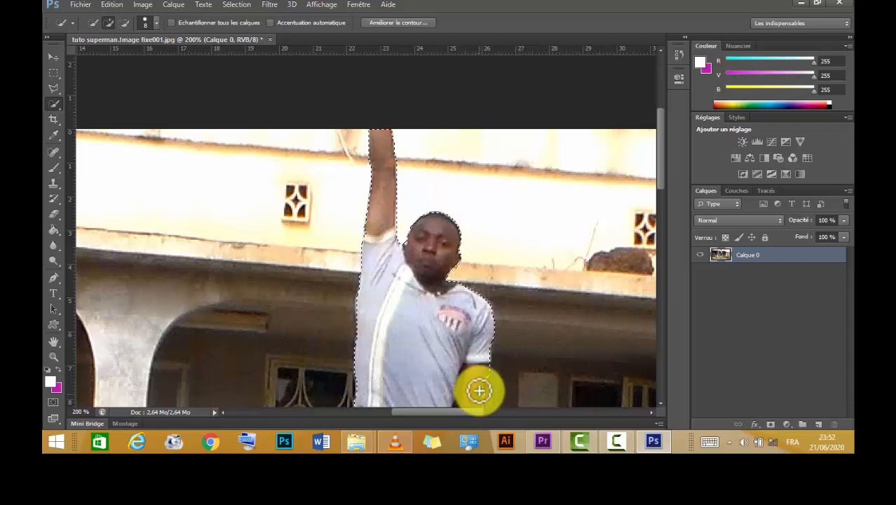
Add a patch of background beside the lowered arm to the quick selection and subtract part of it again.
mouse_move(480, 384)
left_mouse_down()
mouse_move(514, 354)
mouse_move(499, 372)
left_mouse_up()
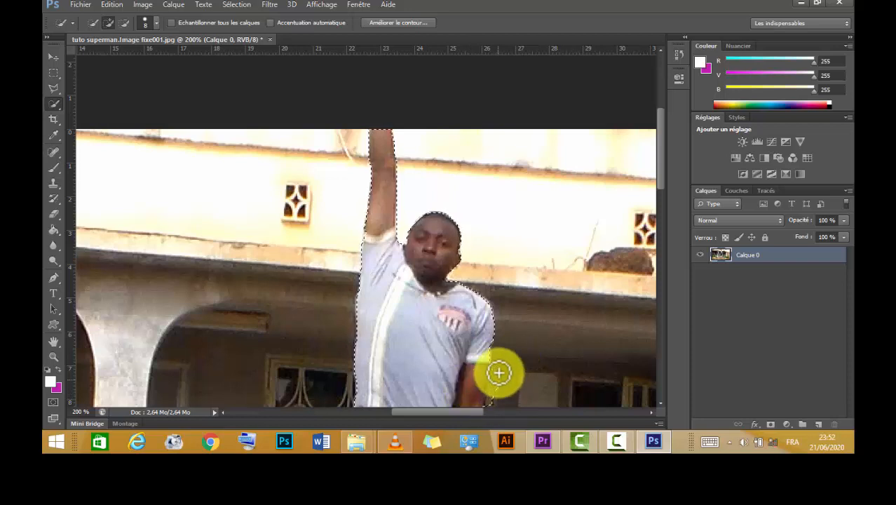
left_click_drag(660, 162, 671, 246)
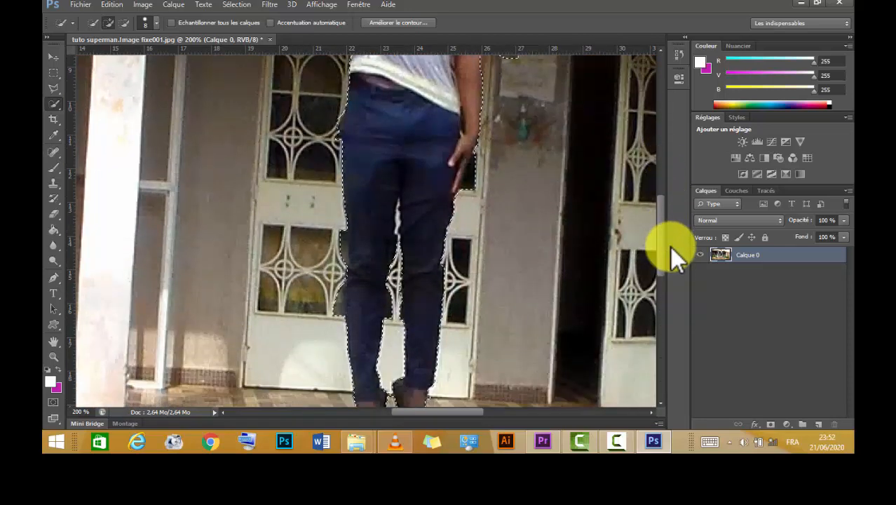
left_click_drag(662, 247, 659, 200)
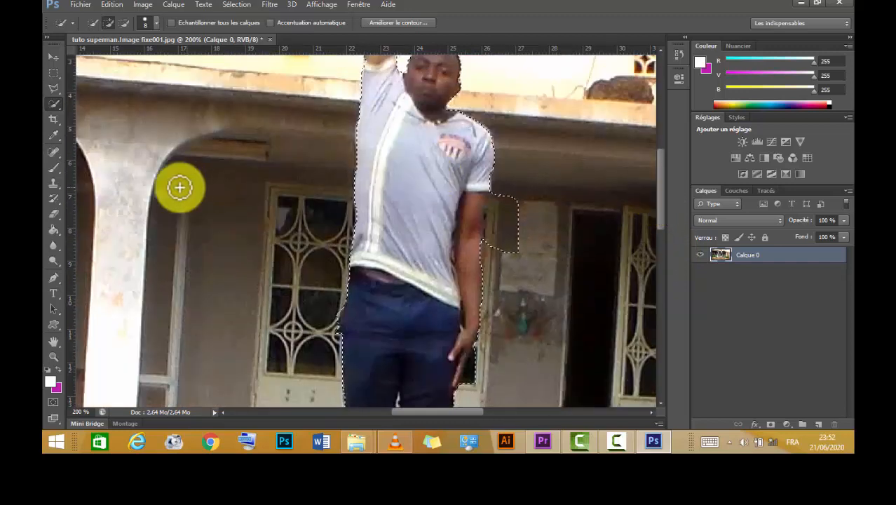
left_click(124, 25)
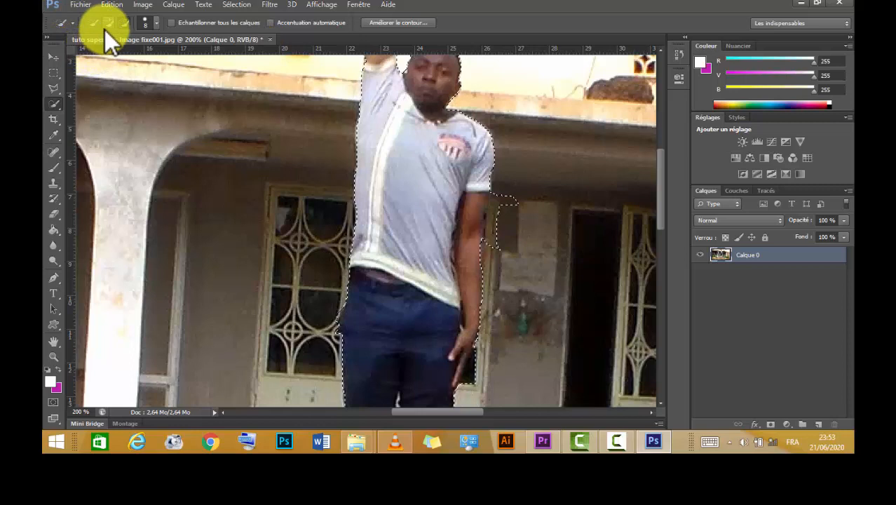
Invert the selection to delete the background around the man on Calque 0, and deselect.
key("ctrl+minus")
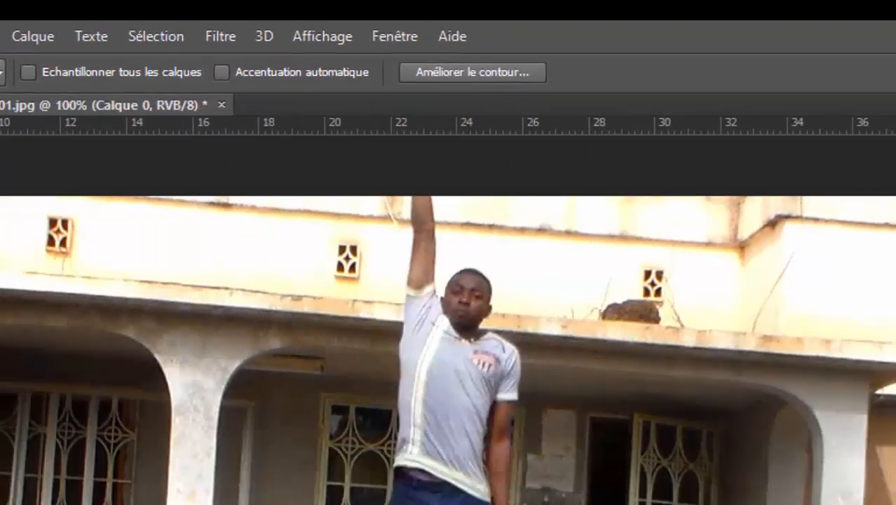
key("ctrl+minus")
left_click(157, 36)
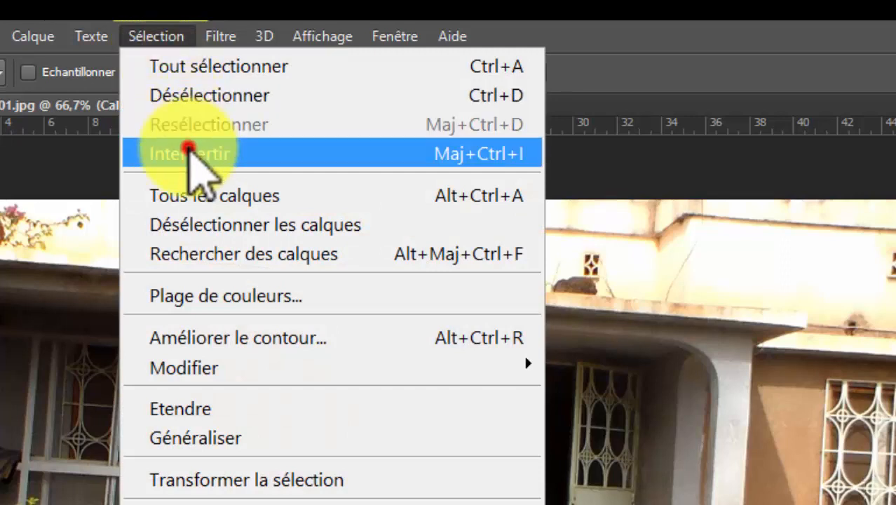
left_click(189, 154)
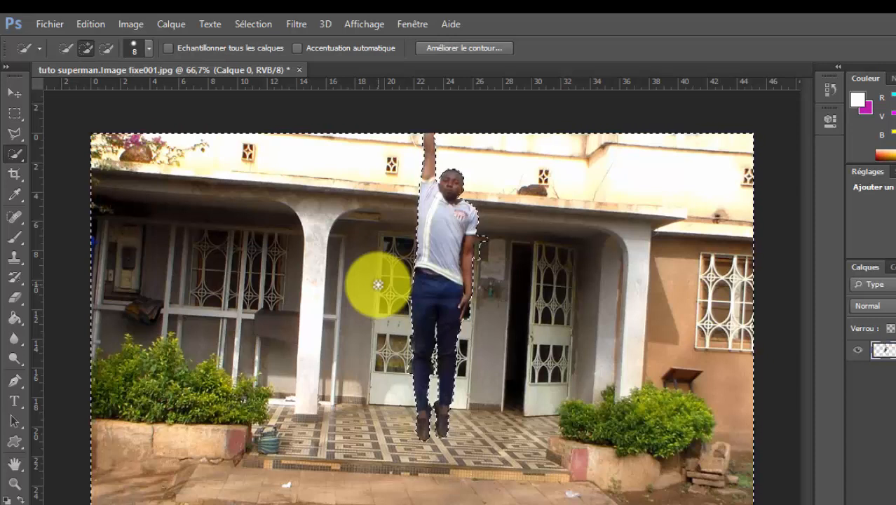
key("Delete")
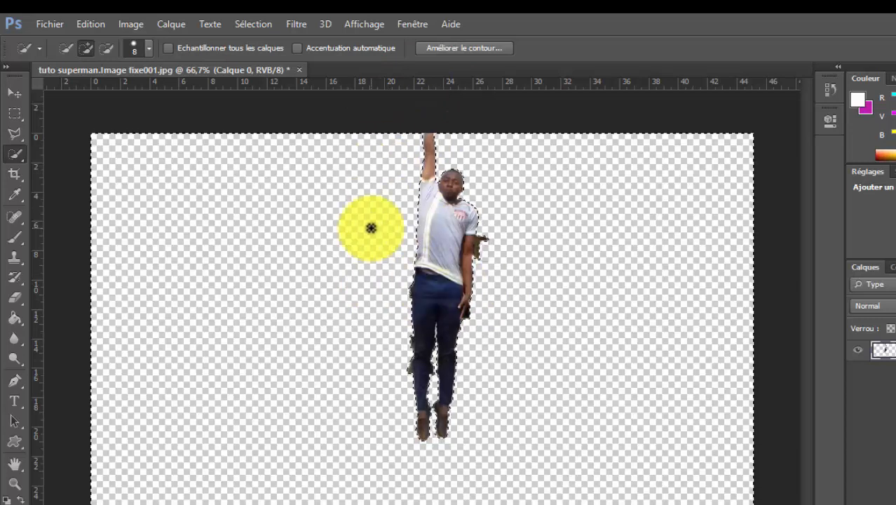
left_click(253, 24)
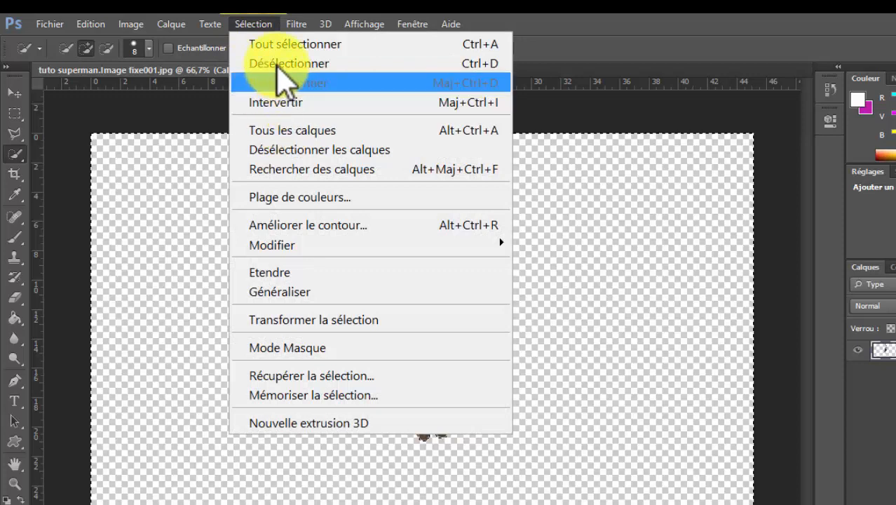
left_click(281, 64)
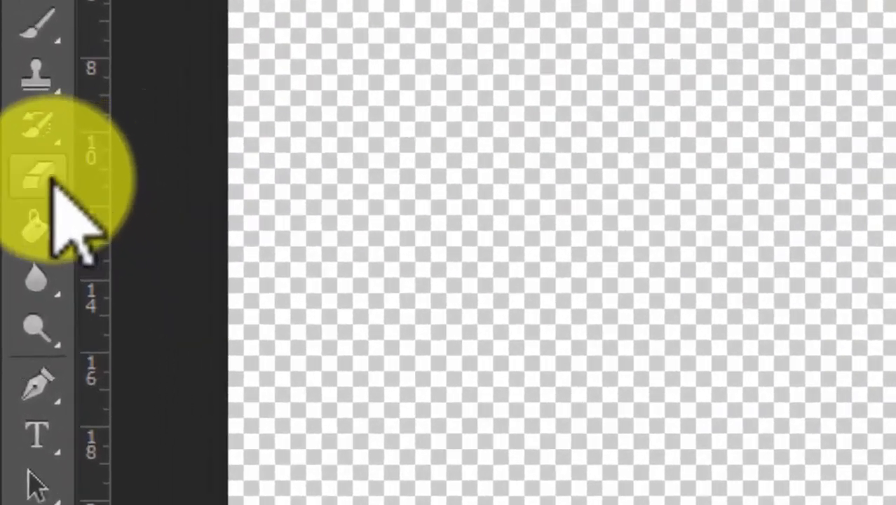
Erase the leftover background along the man's hip, outer trouser edge and lowered hand with a 10 px Eraser.
left_click(25, 249)
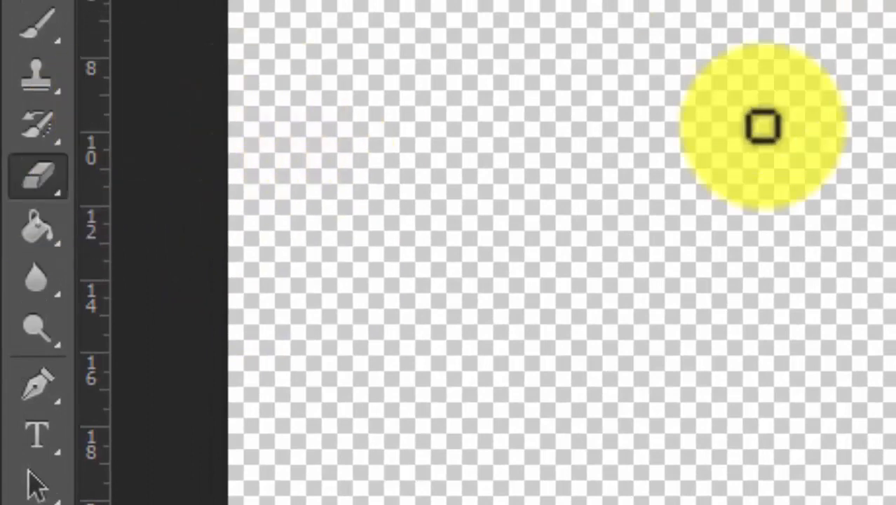
key("ctrl+plus")
key("ctrl+plus")
key("ctrl+plus")
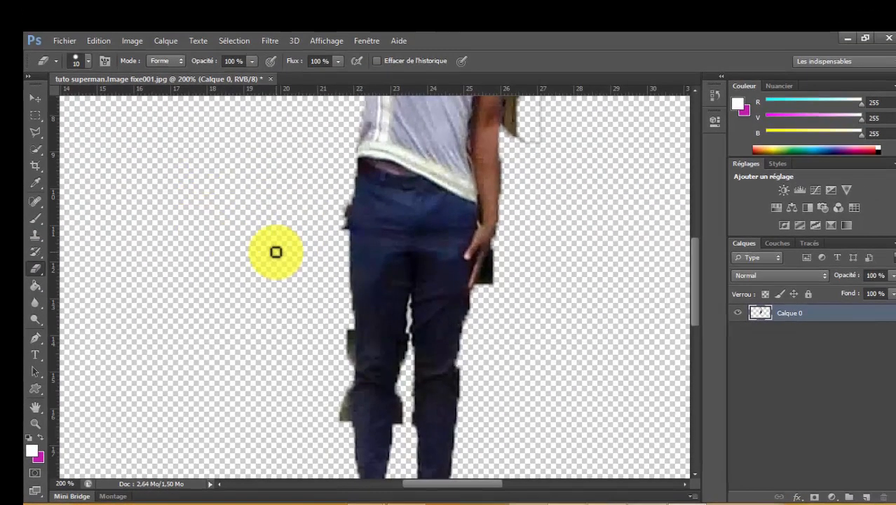
mouse_move(329, 150)
left_mouse_down()
mouse_move(325, 329)
mouse_move(336, 400)
mouse_move(326, 456)
mouse_move(331, 441)
left_mouse_up()
left_click_drag(546, 244, 559, 235)
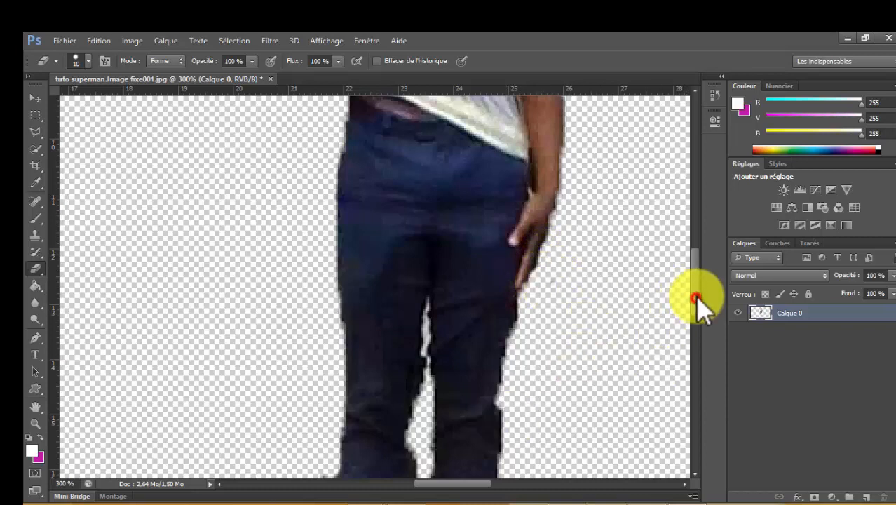
Erase the background patch beside the lowered upper arm and the remnants beside and between the lower legs.
left_click_drag(697, 298, 704, 260)
left_click(627, 284)
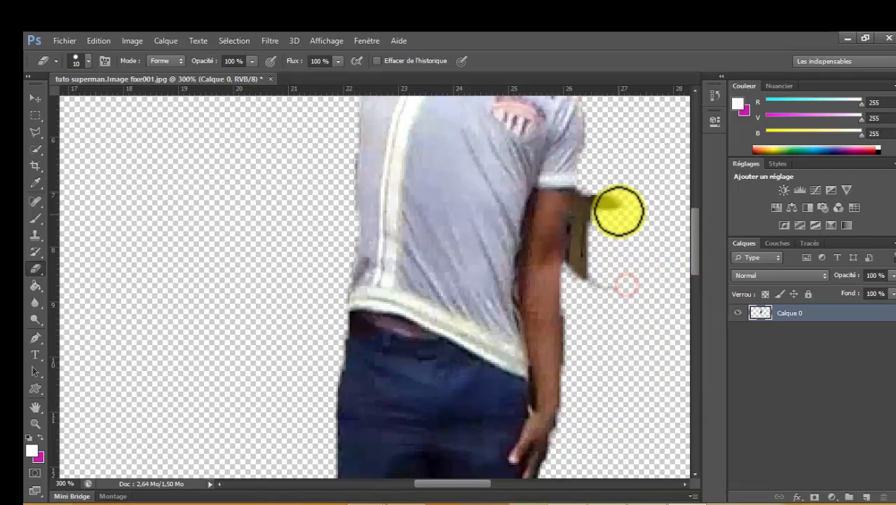
mouse_move(583, 186)
left_mouse_down()
mouse_move(585, 261)
mouse_move(577, 222)
mouse_move(584, 273)
left_mouse_up()
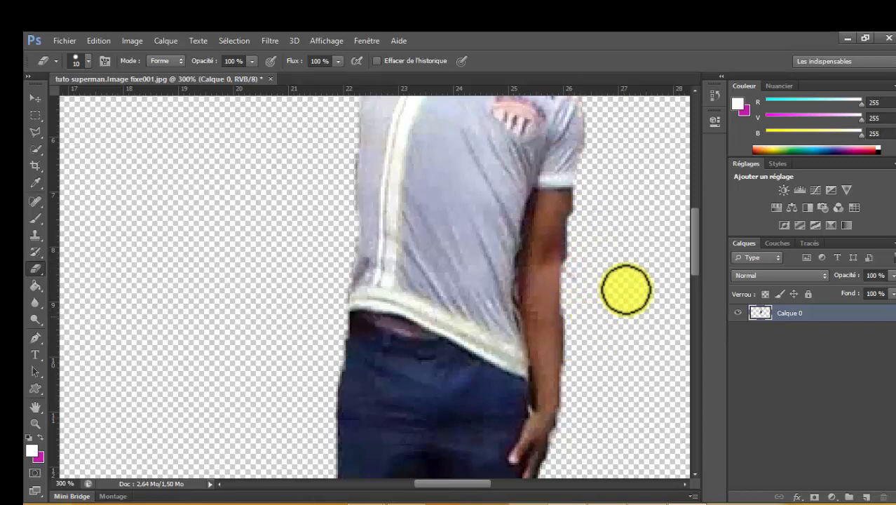
left_click_drag(695, 251, 687, 325)
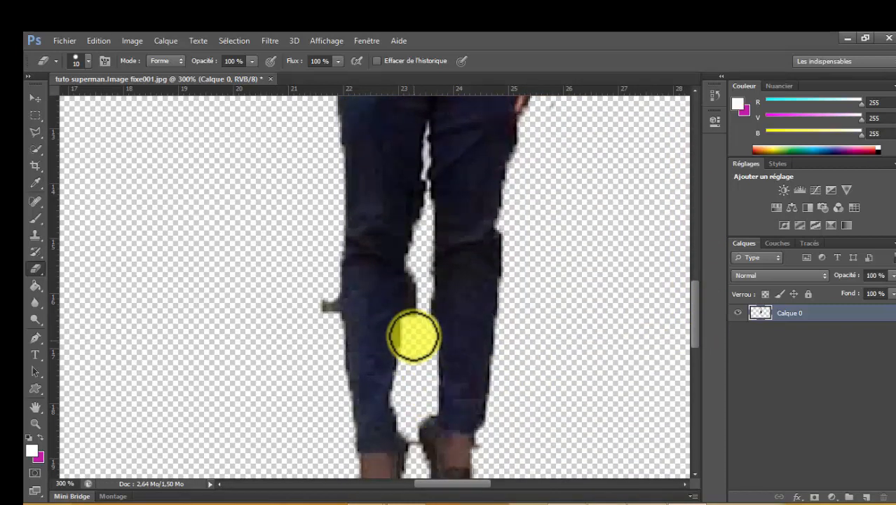
left_click_drag(414, 329, 413, 287)
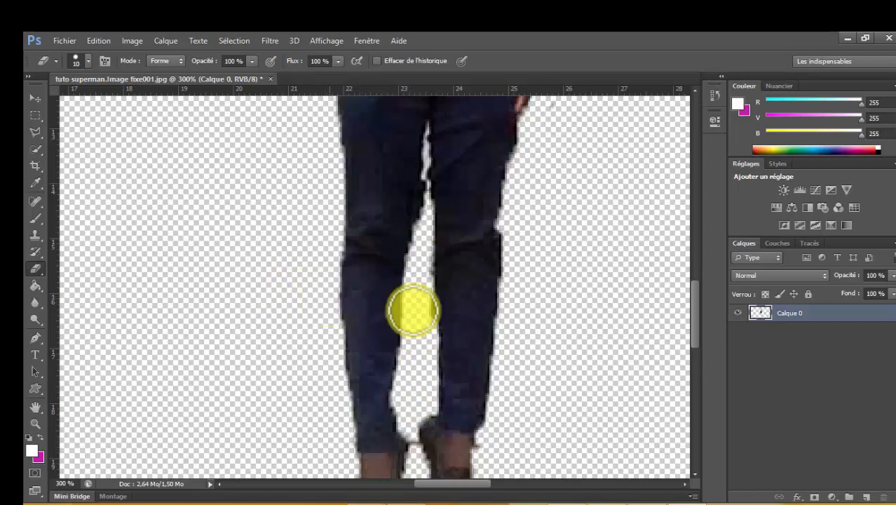
left_click_drag(697, 322, 702, 370)
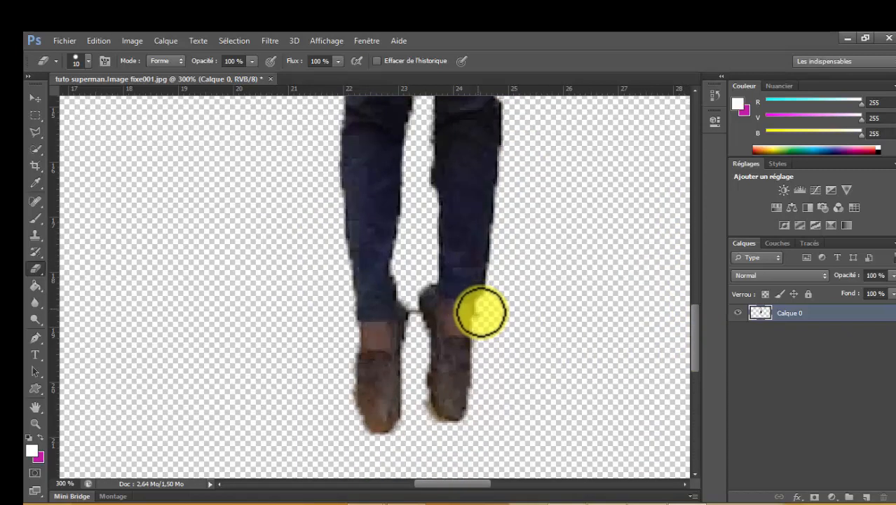
Set the Eraser size to 5 px and erase the remaining background between the man's shoes and thighs.
left_click(86, 62)
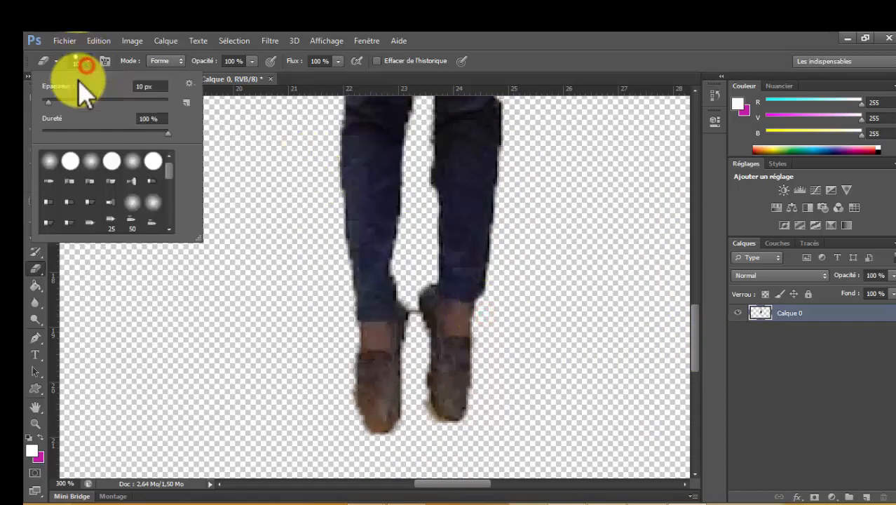
left_click(143, 86)
key("Return")
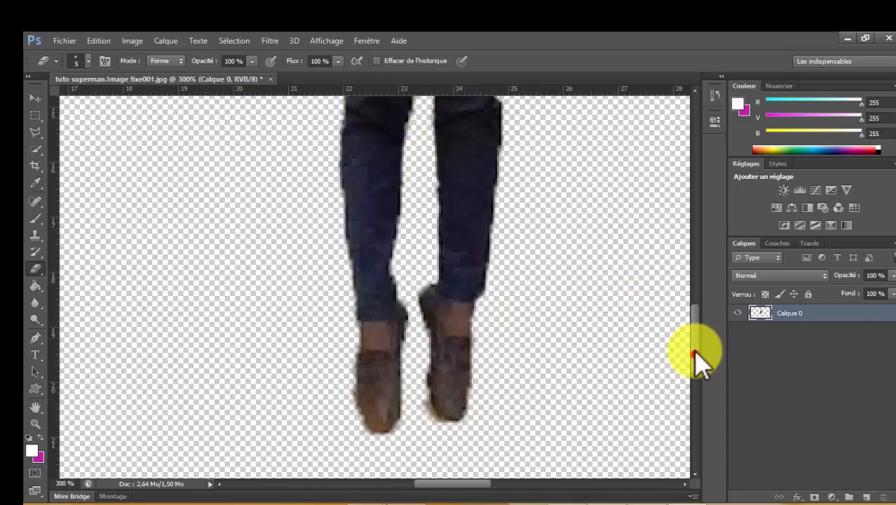
scroll(692, 336, "up", 5)
mouse_move(418, 316)
left_mouse_down()
mouse_move(426, 310)
mouse_move(426, 268)
mouse_move(420, 326)
mouse_move(425, 312)
left_mouse_up()
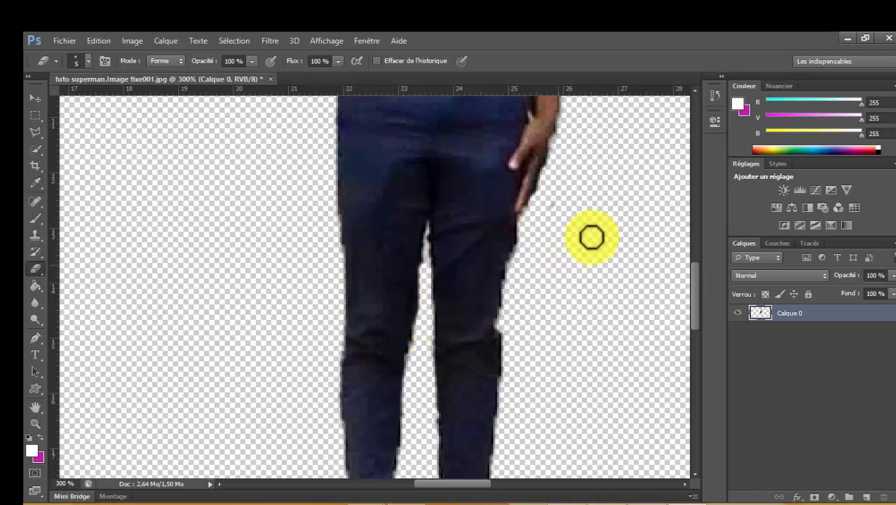
left_click_drag(698, 294, 690, 195)
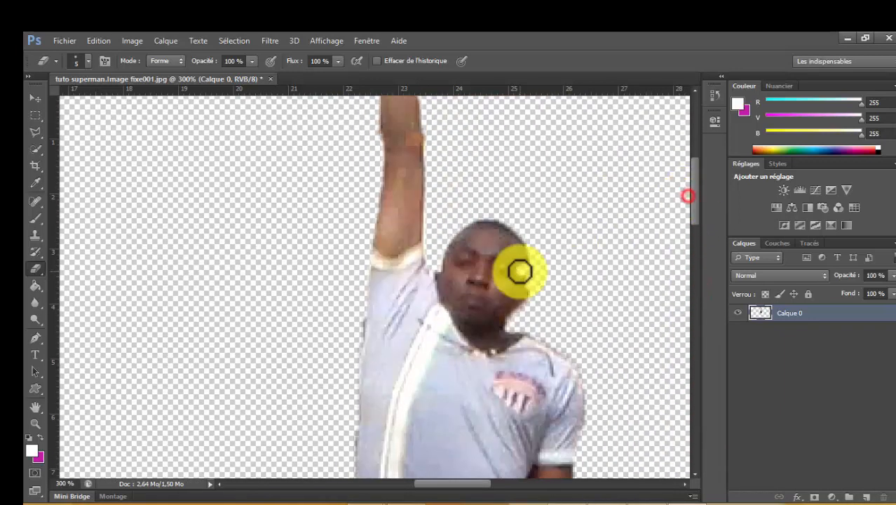
Erase the leftover background fringe along the outer edge of the shirt below the raised arm on Calque 0.
left_click_drag(361, 315, 358, 354)
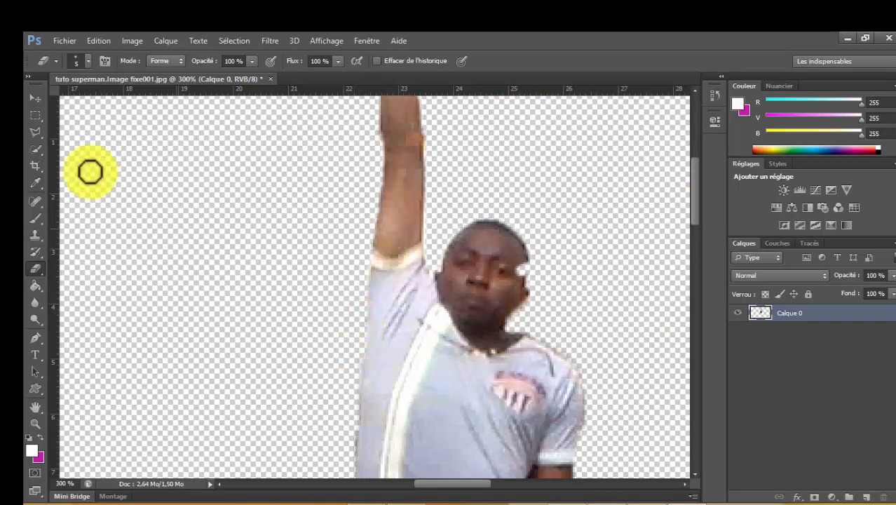
left_click(65, 40)
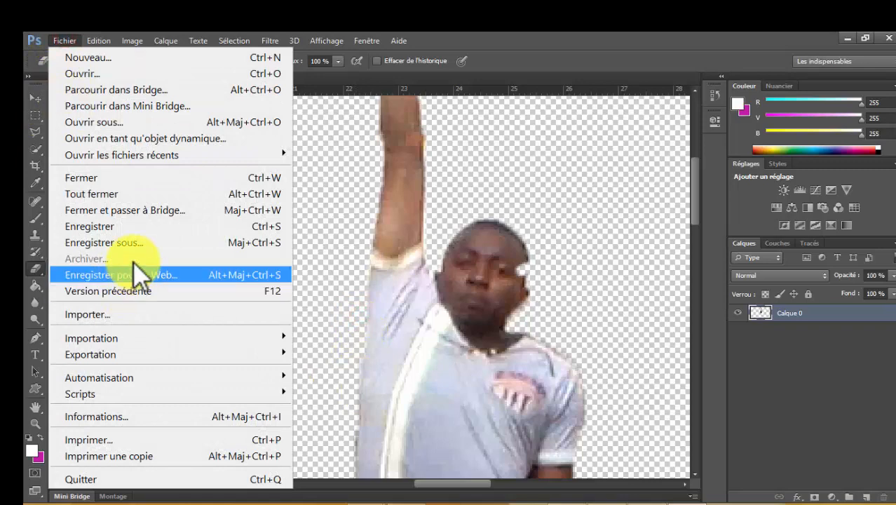
left_click(133, 243)
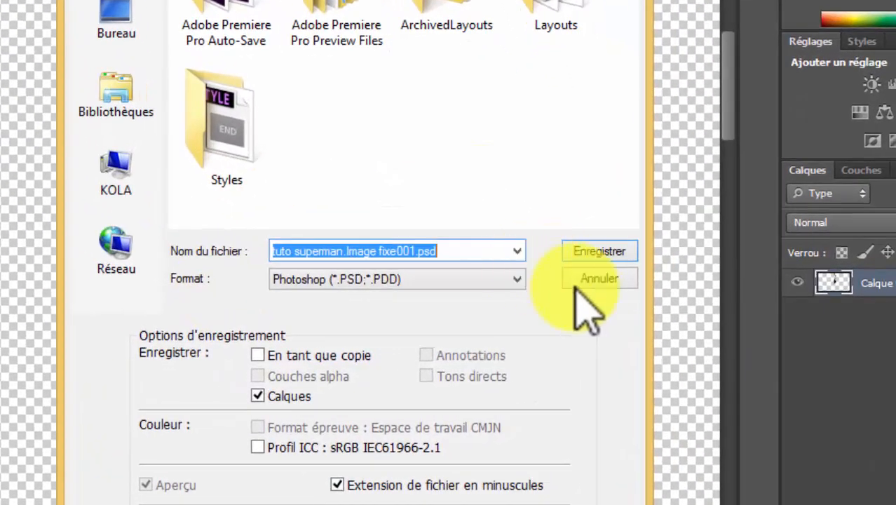
left_click(593, 281)
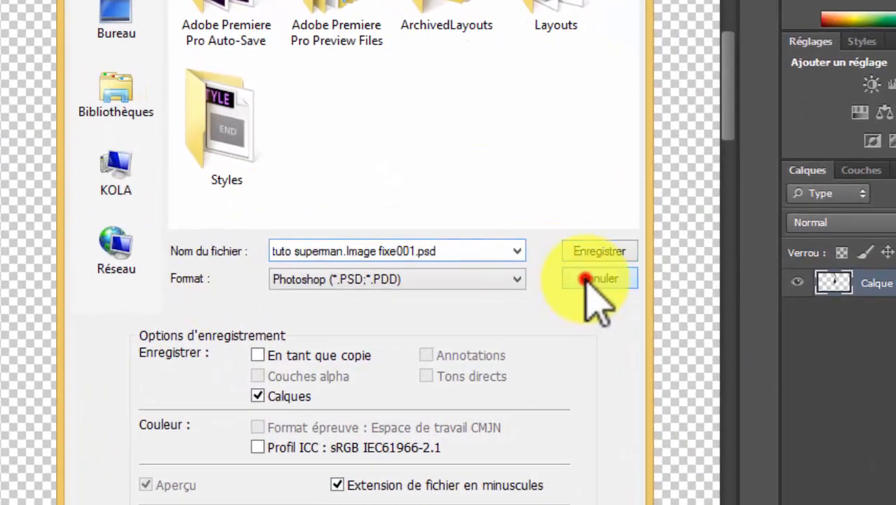
left_click(452, 208)
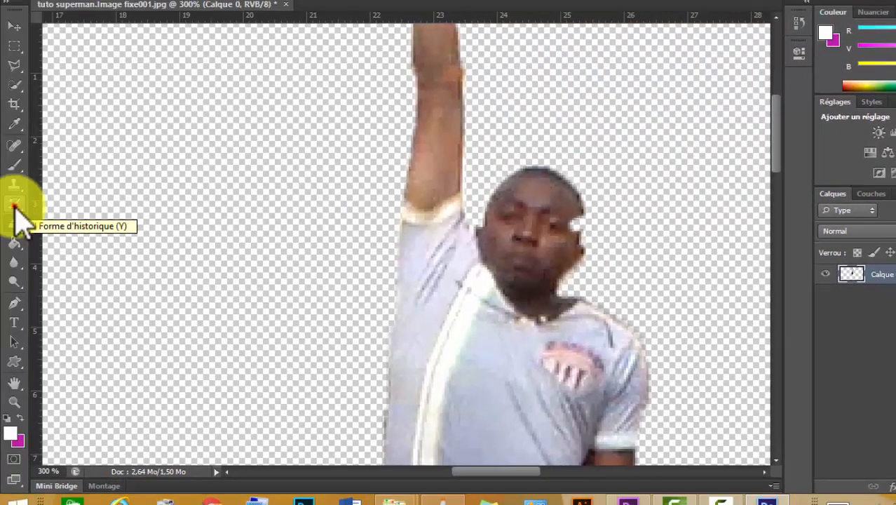
Restore the accidentally erased edge of the man's face beside the eye with the History Brush.
left_click(15, 205)
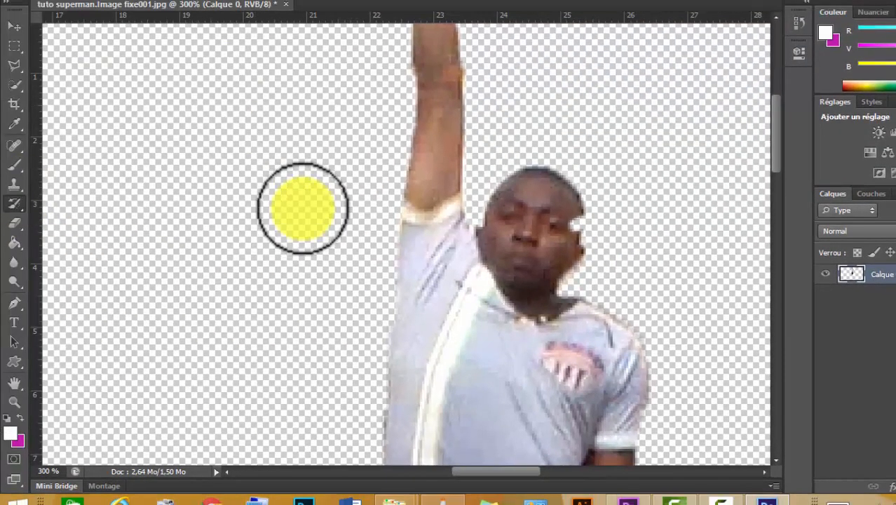
mouse_move(531, 228)
left_mouse_down()
mouse_move(560, 231)
mouse_move(566, 219)
mouse_move(569, 242)
mouse_move(570, 217)
left_mouse_up()
left_click(567, 224)
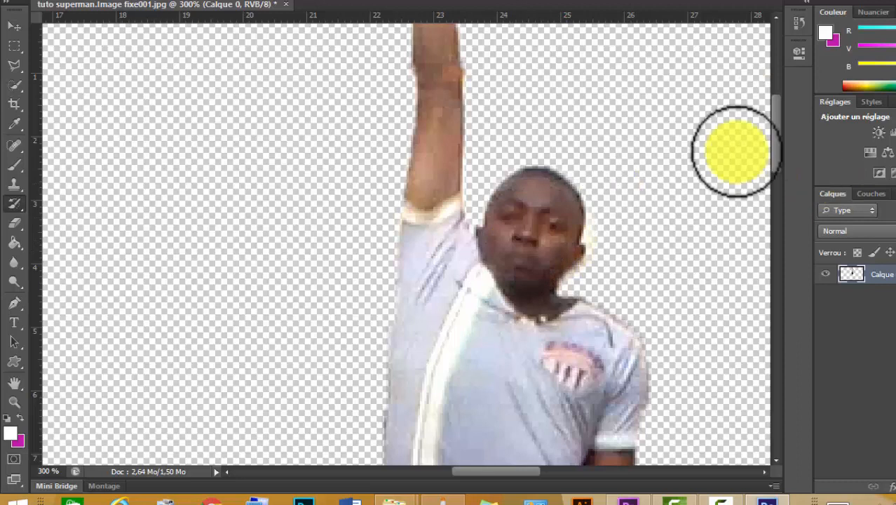
Save a copy of the cut-out as tuto superman.Image fixe001.png in PNG format with smallest/slow compression and no interlacing.
left_click(56, 1)
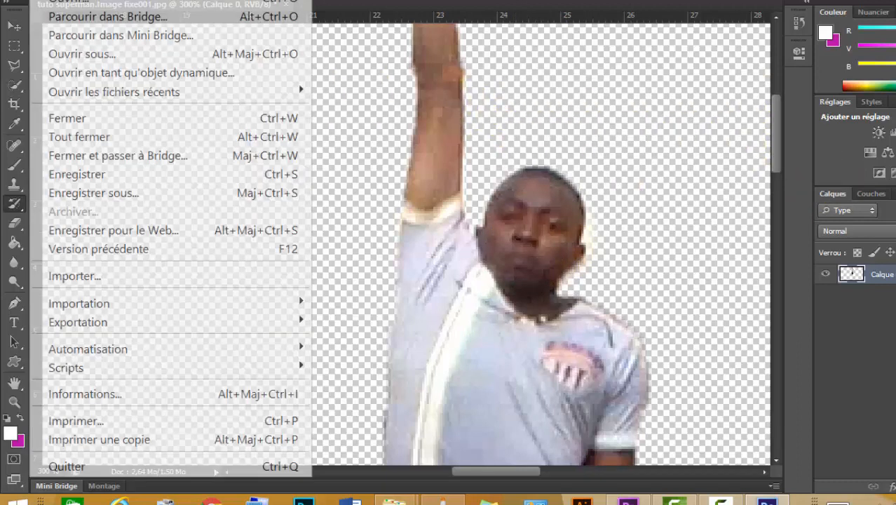
left_click(122, 193)
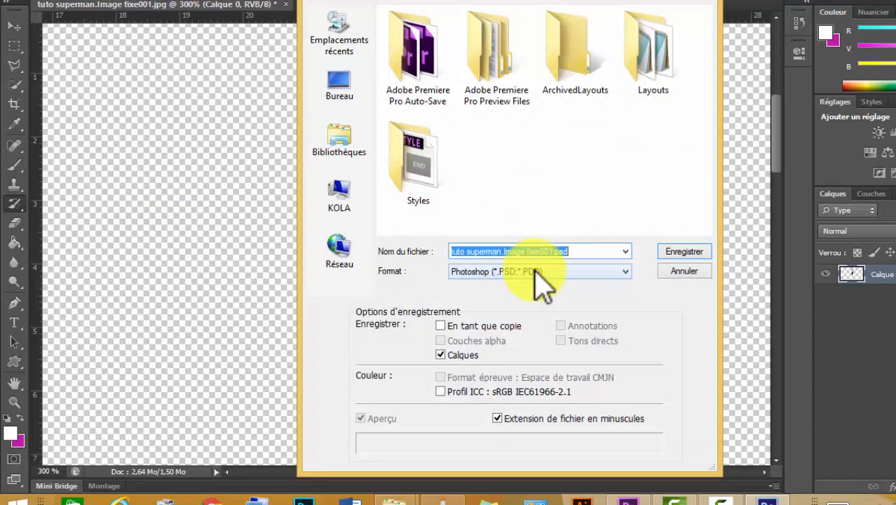
left_click(541, 274)
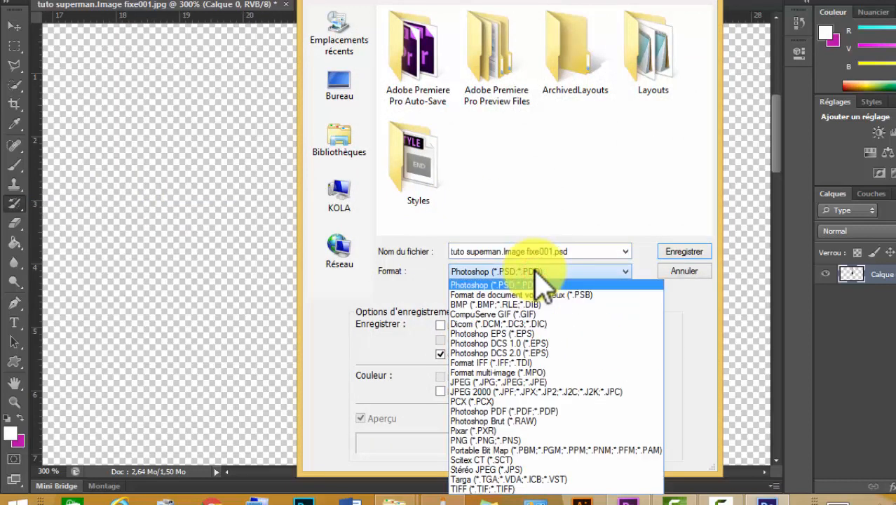
left_click(524, 440)
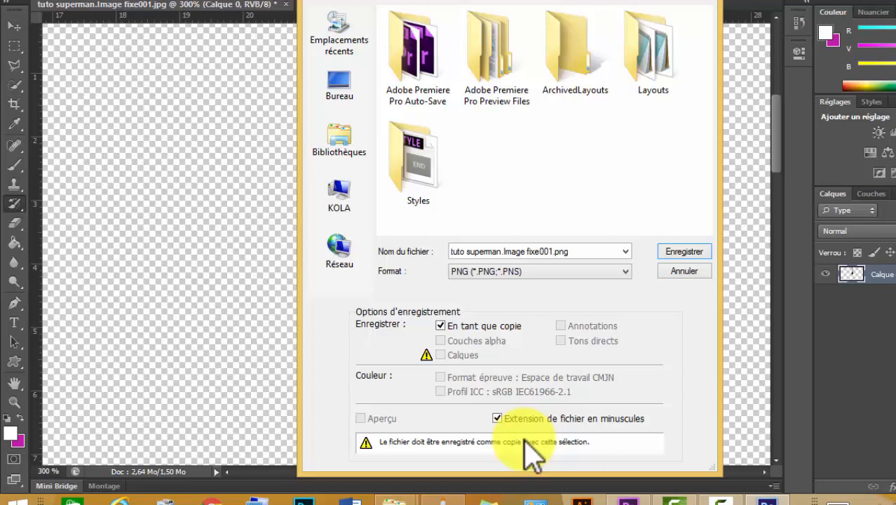
left_click(679, 252)
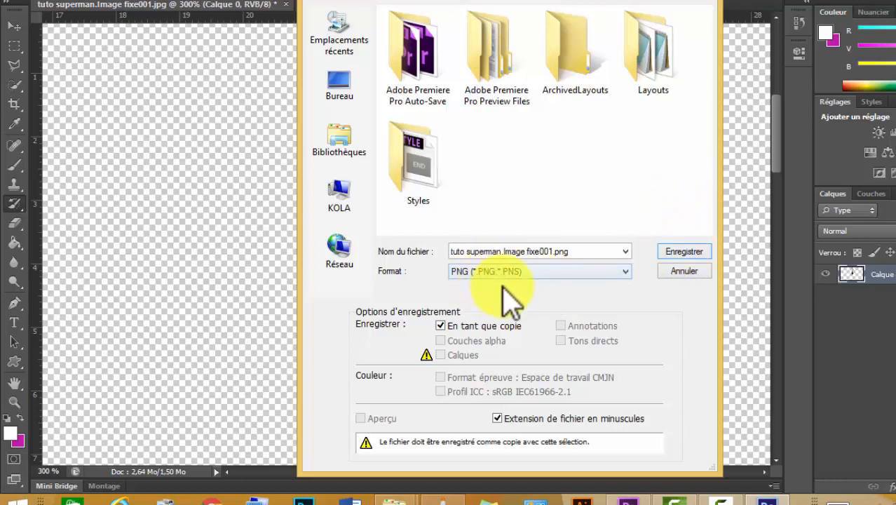
left_click(683, 251)
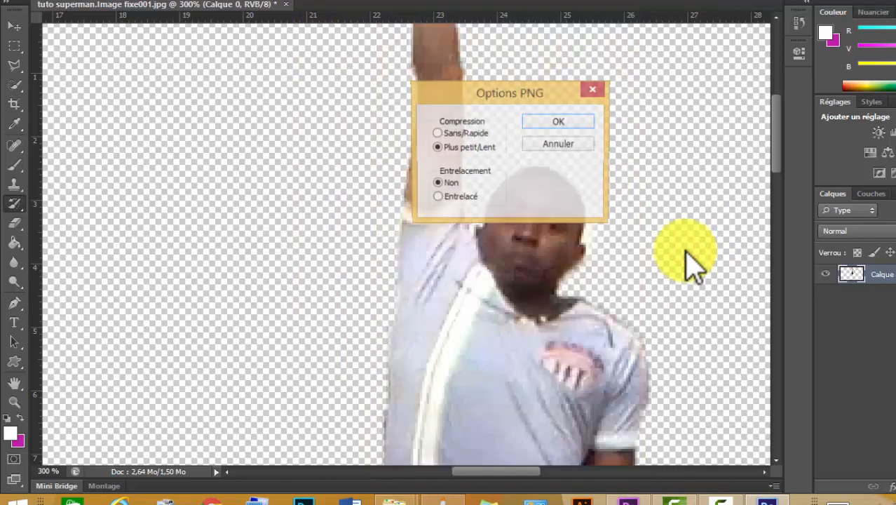
left_click(558, 124)
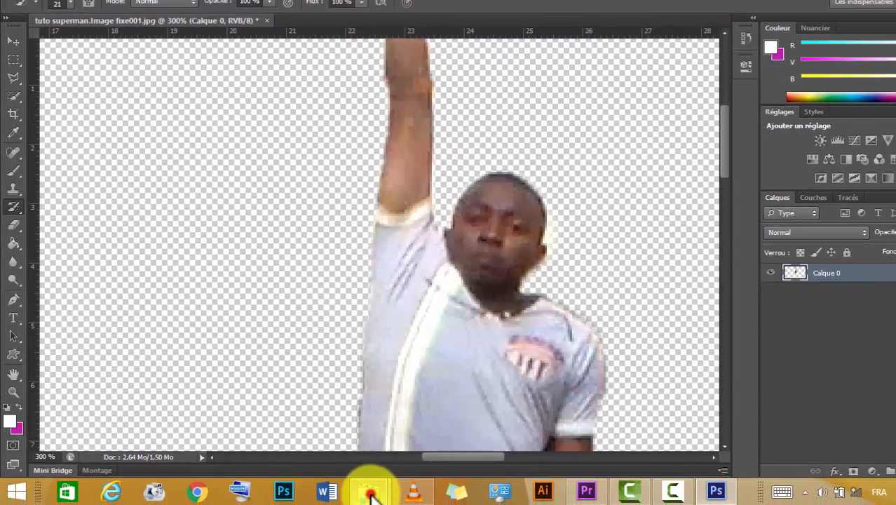
Switch to the 6.0 folder in File Explorer and view tuto superman.Image fixe001.png to check the cut-out.
mouse_move(345, 481)
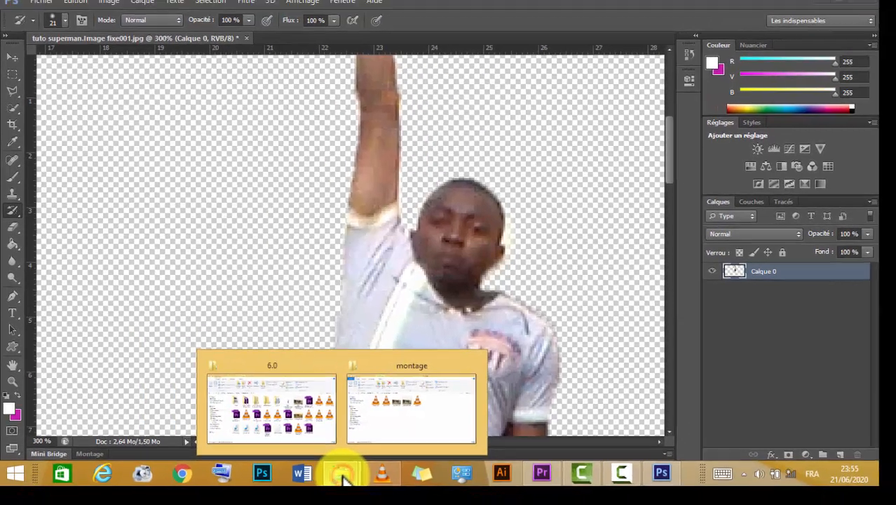
left_click(319, 444)
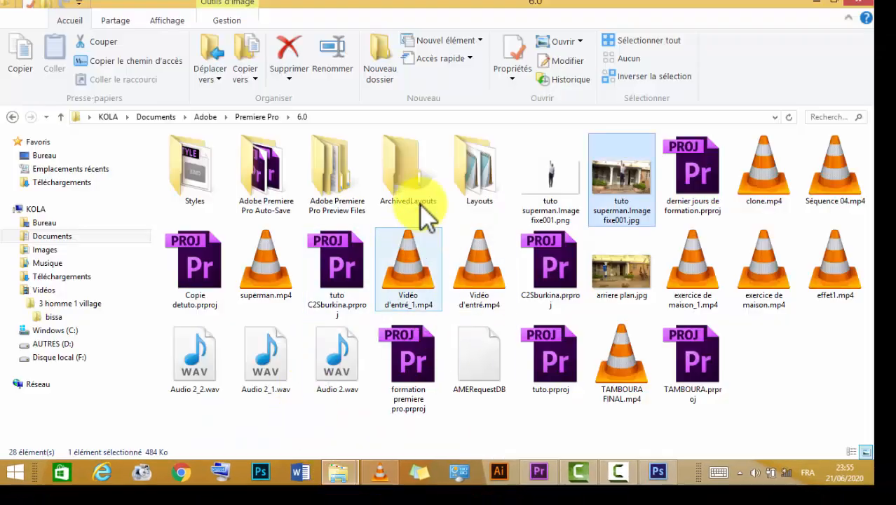
left_click(546, 156)
double_click(549, 175)
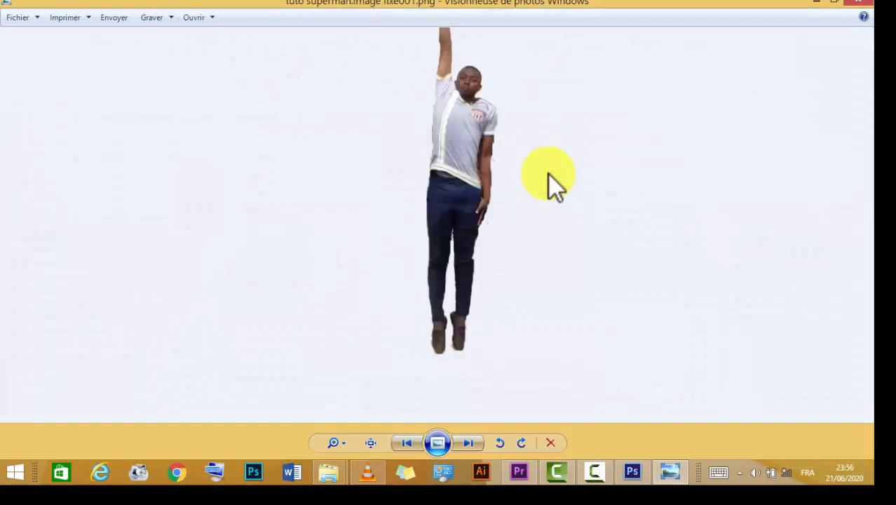
left_click(859, 4)
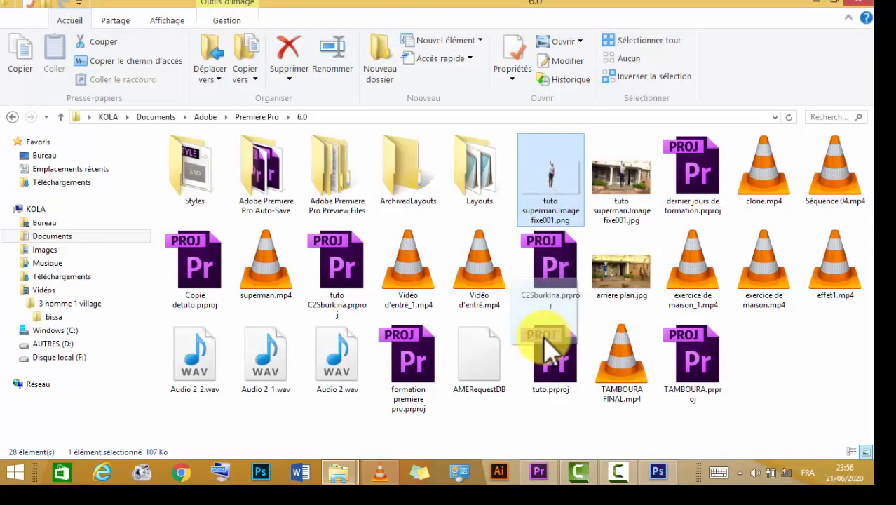
Bring tuto superman.Image fixe001.png into the Premiere Pro sequence tuto superman and place it on Vidéo 3 starting at 00:00:04:18.
left_click(539, 472)
left_click_drag(543, 476, 516, 360)
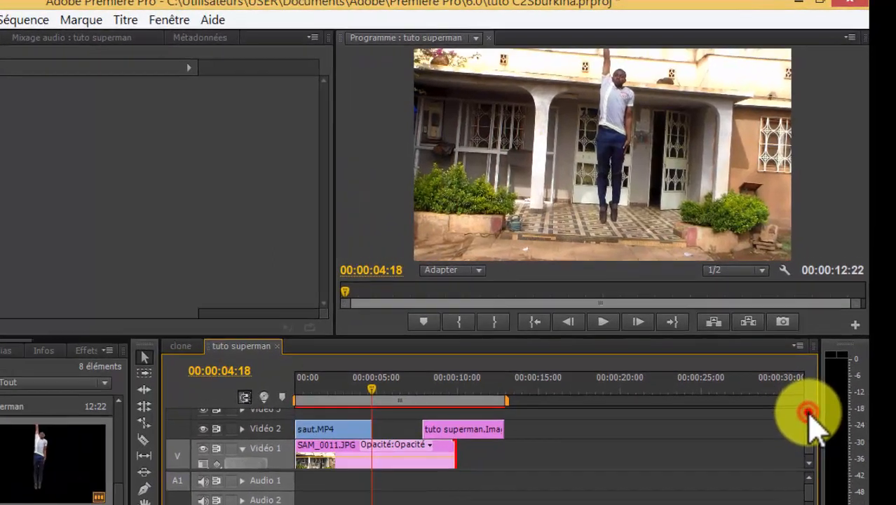
scroll(816, 390, "up", 2)
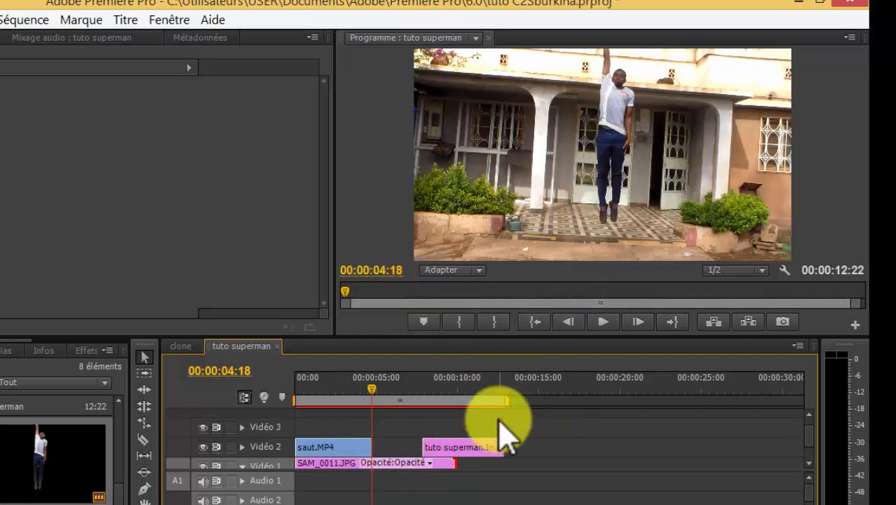
left_click_drag(480, 445, 443, 431)
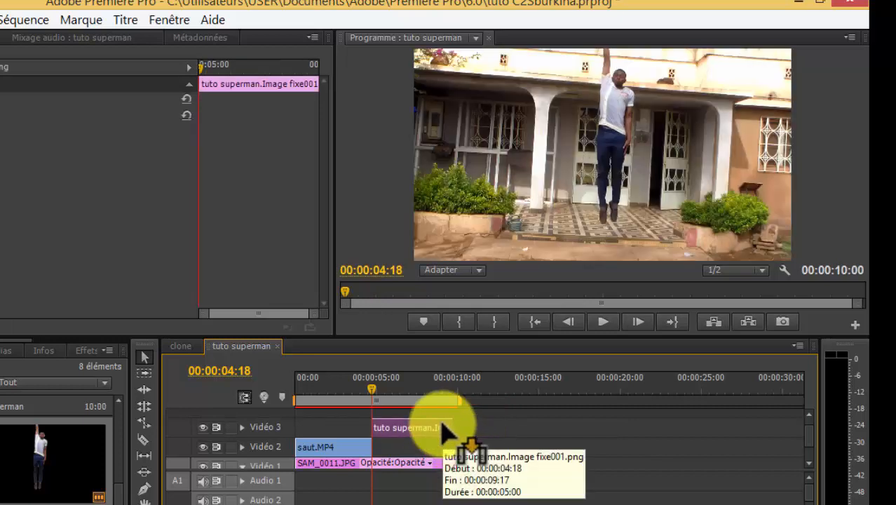
Play the sequence from 00:00:03:10 across the cut from saut.MP4 to the PNG still, and return the playhead near the cut.
left_click(563, 322)
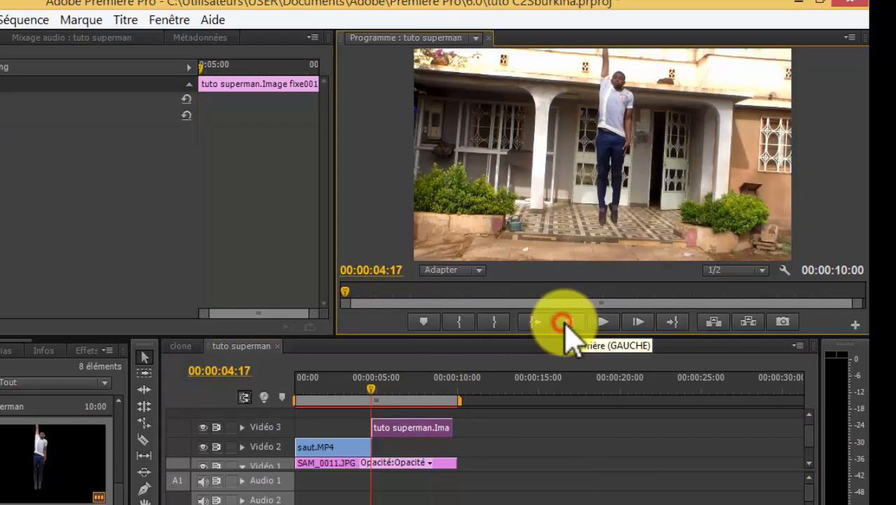
left_click(351, 397)
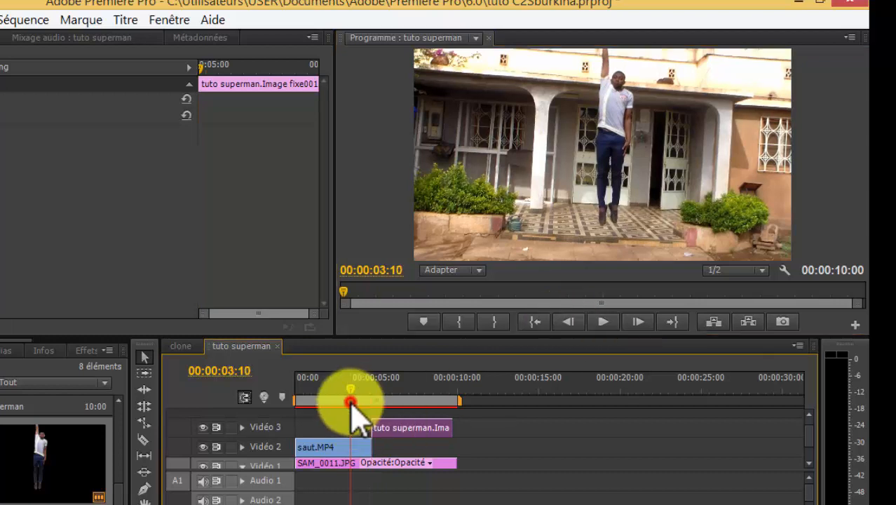
left_click(604, 322)
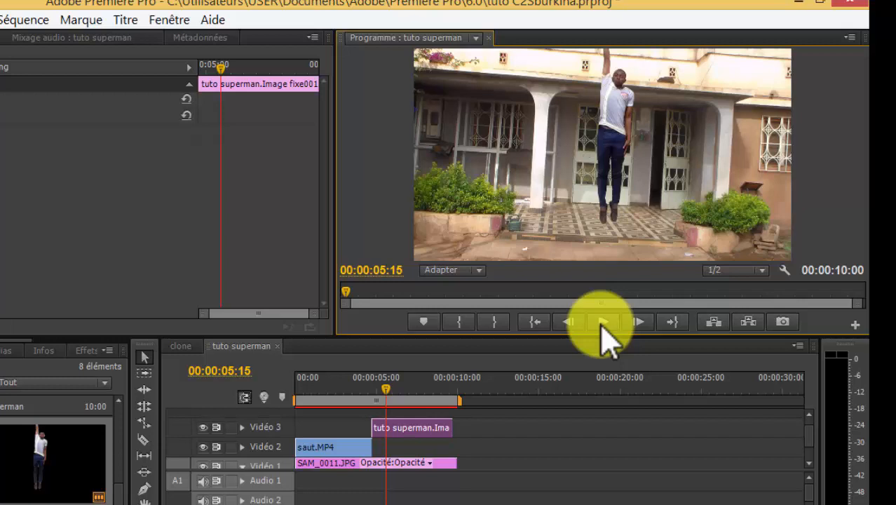
left_click_drag(387, 390, 374, 390)
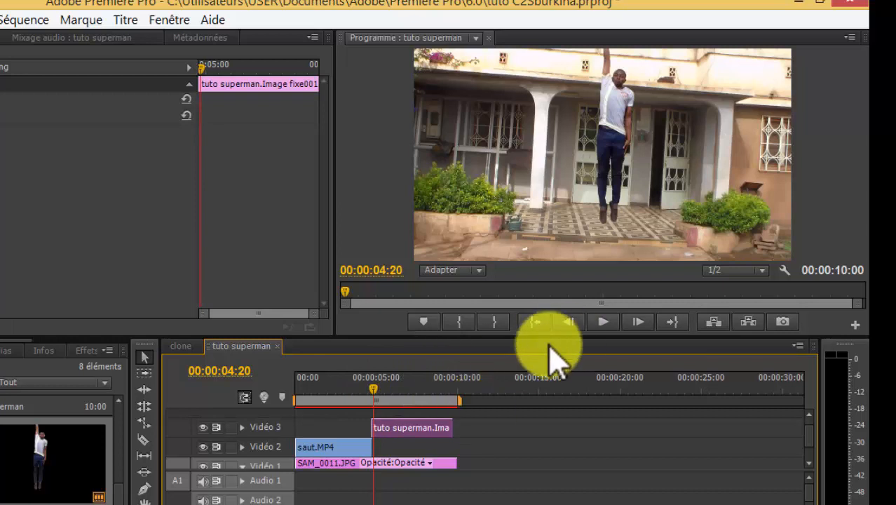
Hide the Vidéo 2 track and step frame by frame around 00:00:04:17 to check where the PNG cut-out starts.
left_click(204, 447)
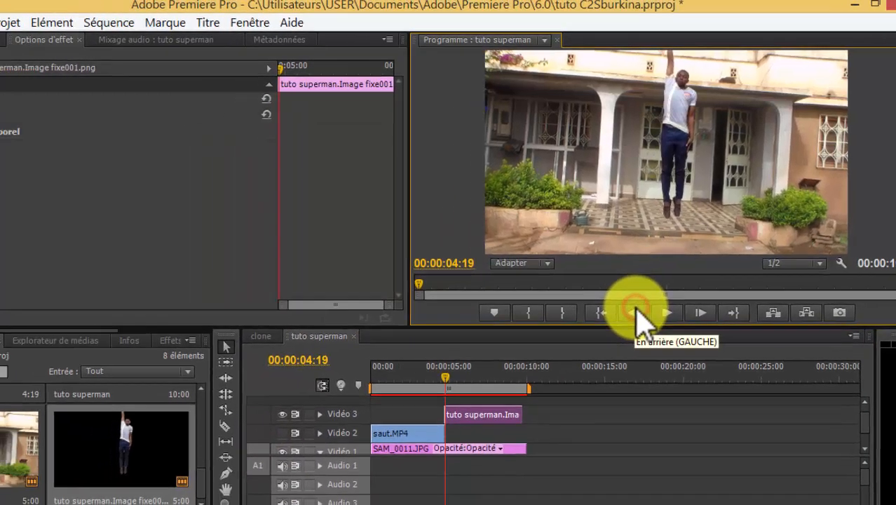
left_click(570, 322)
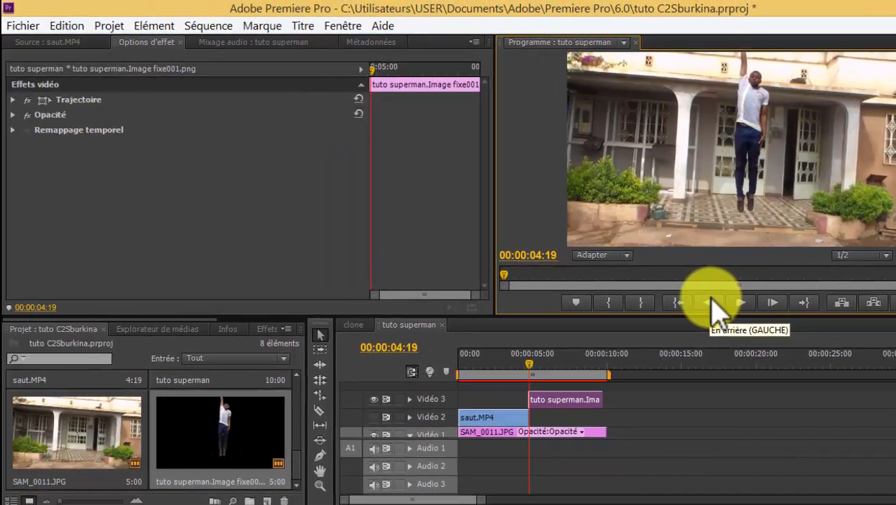
left_click(570, 321)
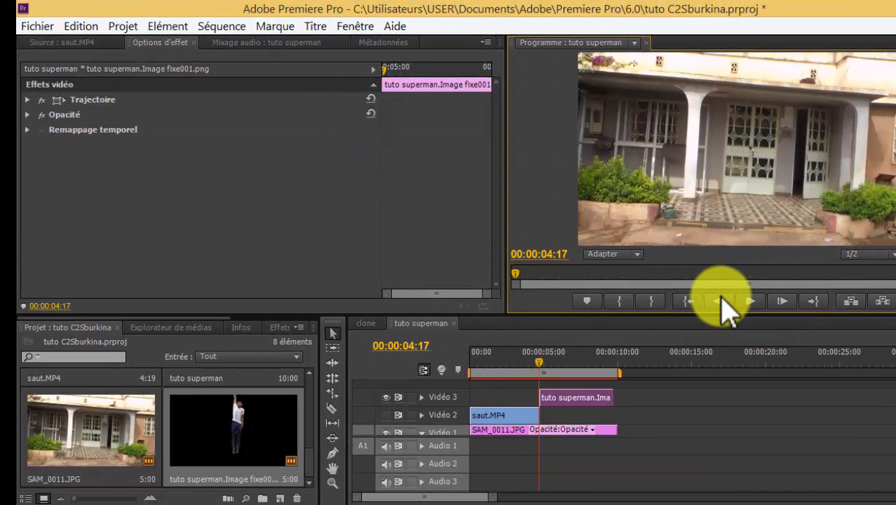
left_click(782, 302)
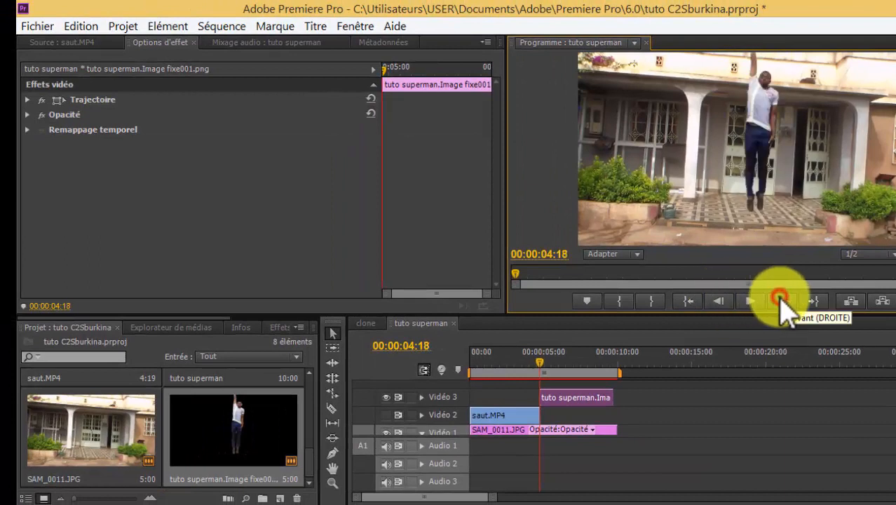
left_click(719, 301)
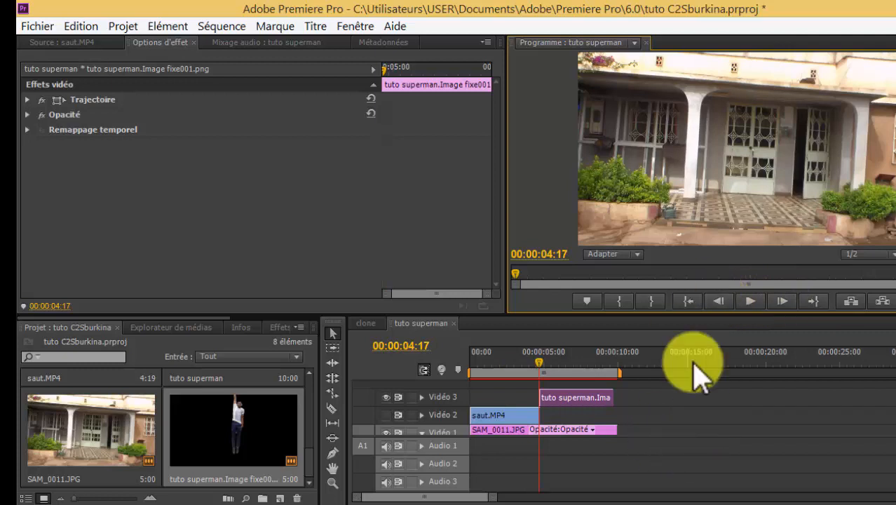
Reset the current Montage workspace to restore the default panel layout.
left_click(594, 400)
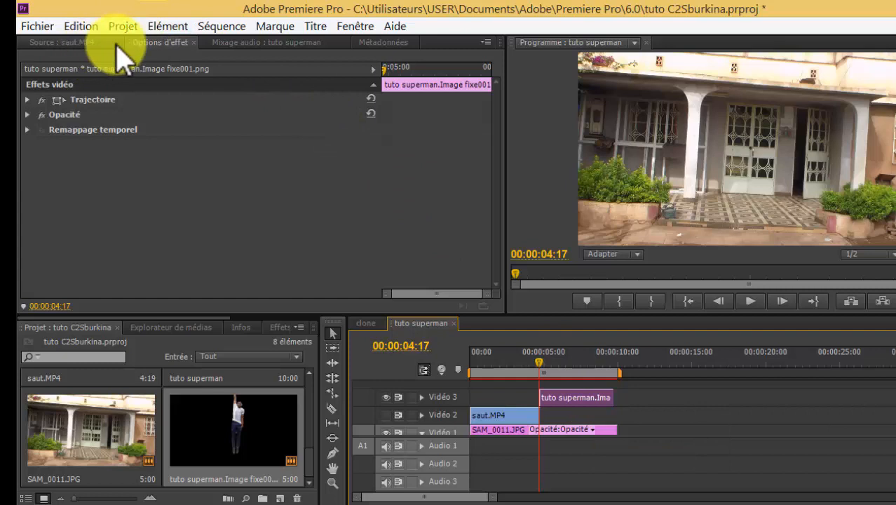
left_click(85, 43)
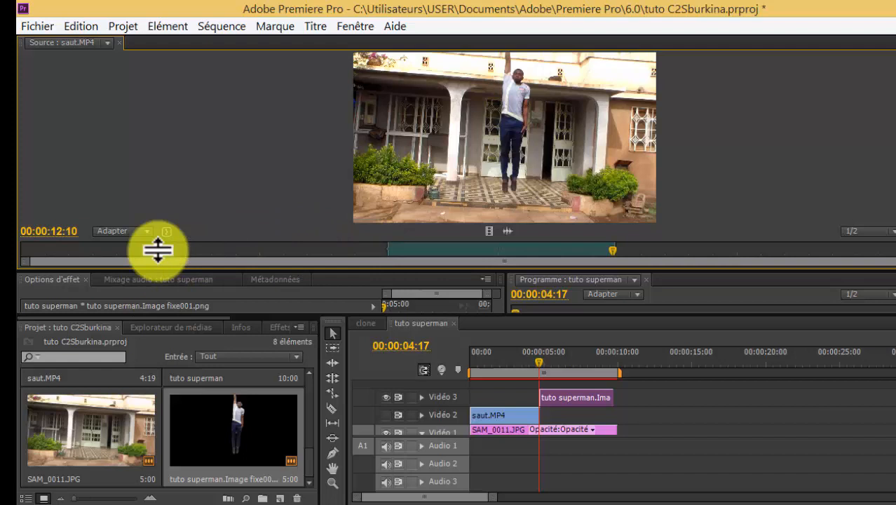
left_click(352, 26)
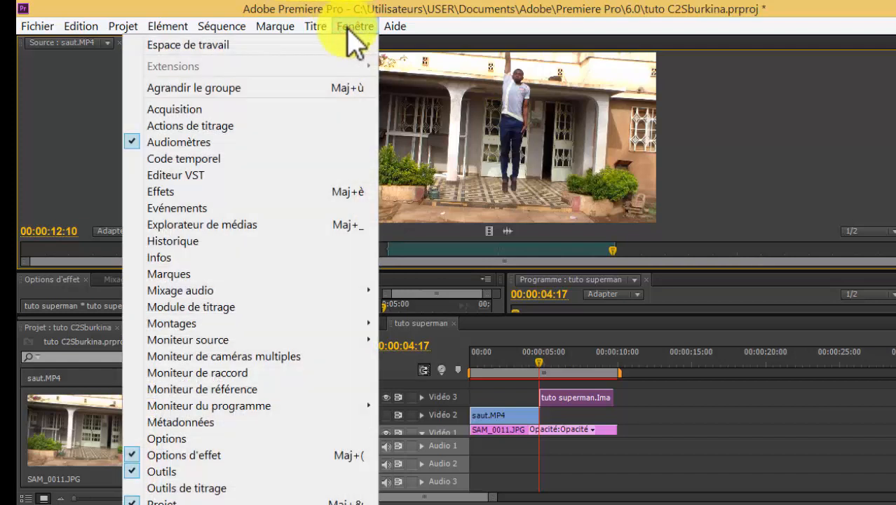
mouse_move(370, 46)
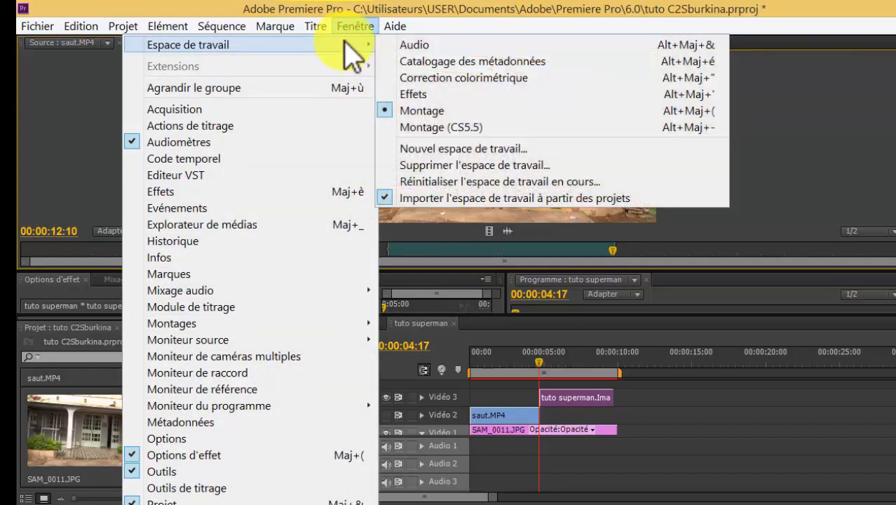
left_click(470, 184)
left_click(527, 280)
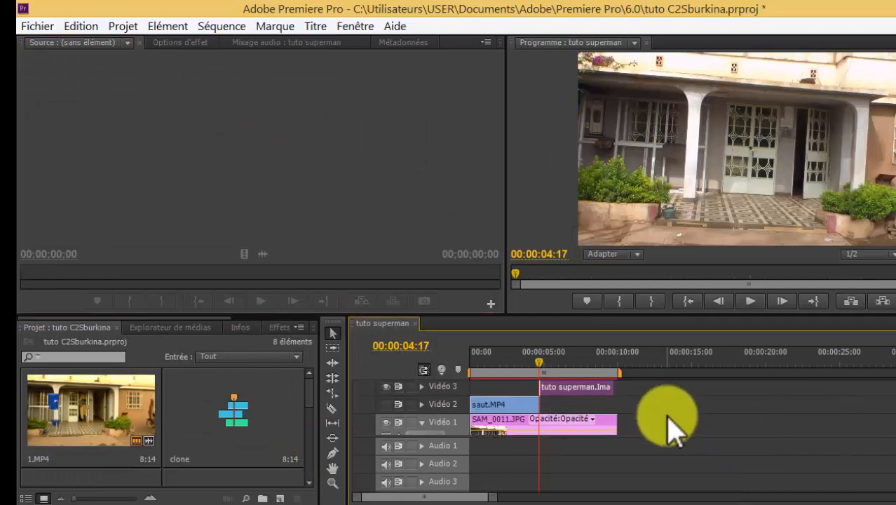
Expand the motion settings of the PNG still on Vidéo 3 and enable Position keyframing at 00:00:04:17.
double_click(565, 391)
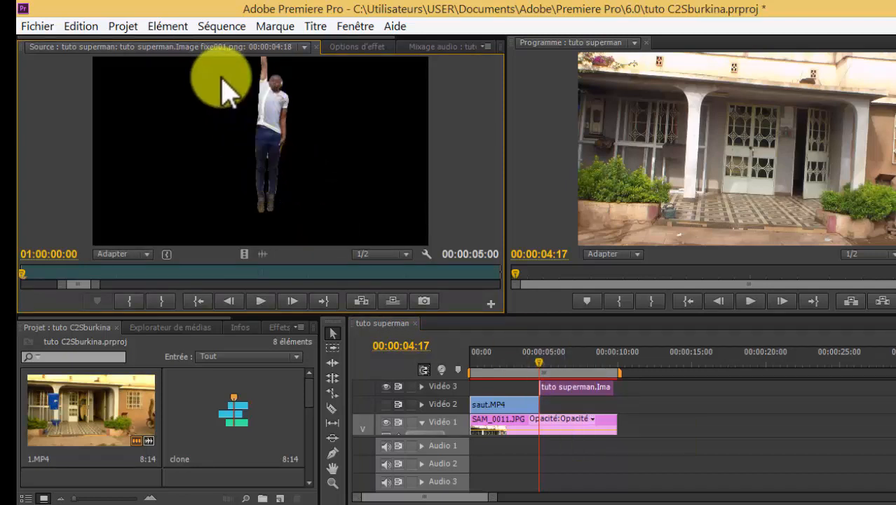
left_click(357, 50)
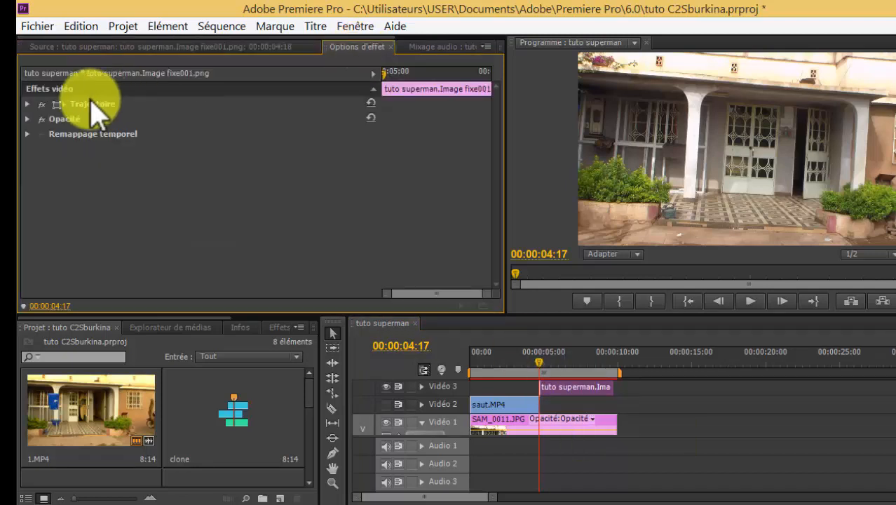
left_click(28, 104)
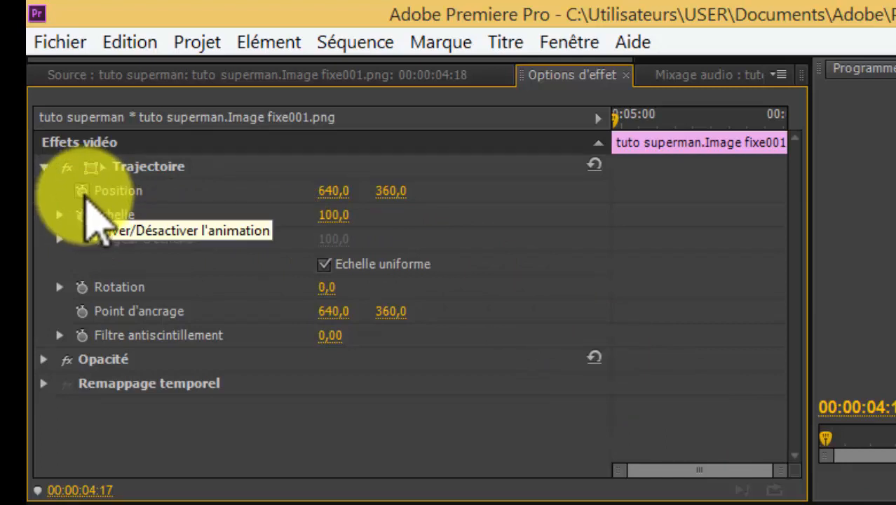
left_click(83, 193)
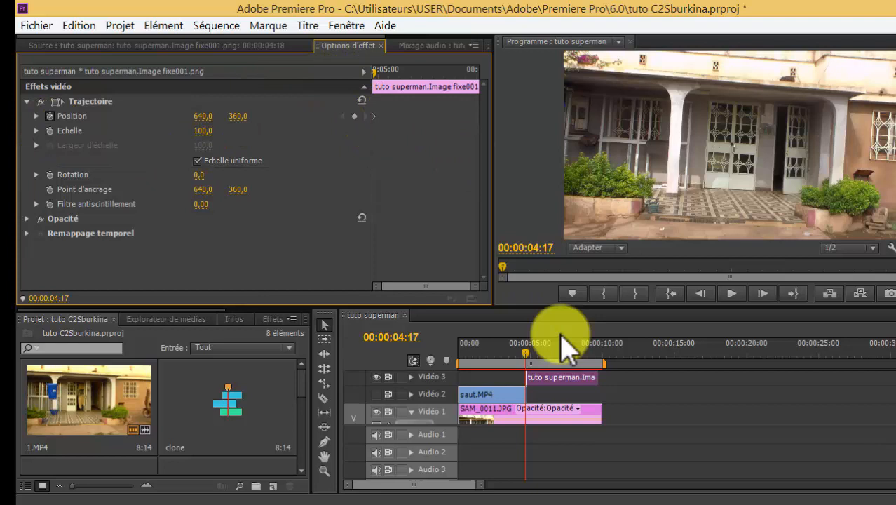
Add a Position keyframe for the PNG still at 00:00:05:06 with its vertical value at -247,0, above the frame.
left_click(733, 294)
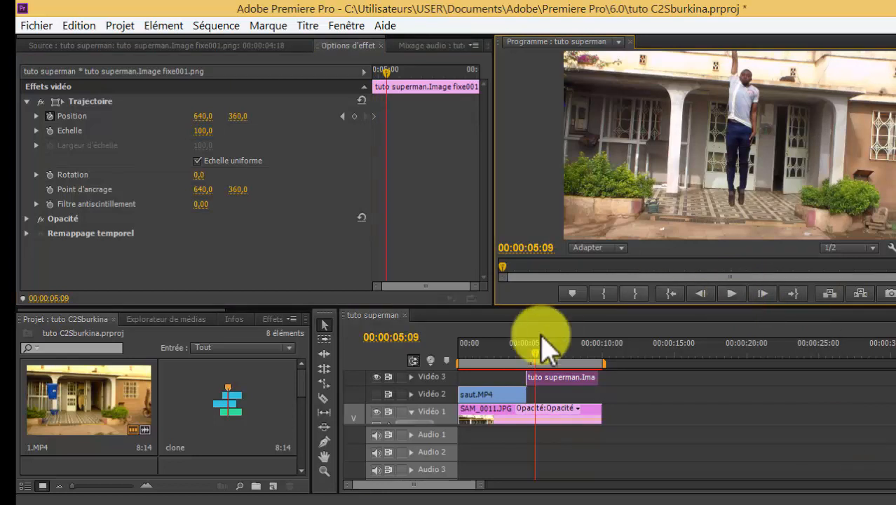
left_click_drag(535, 355, 527, 356)
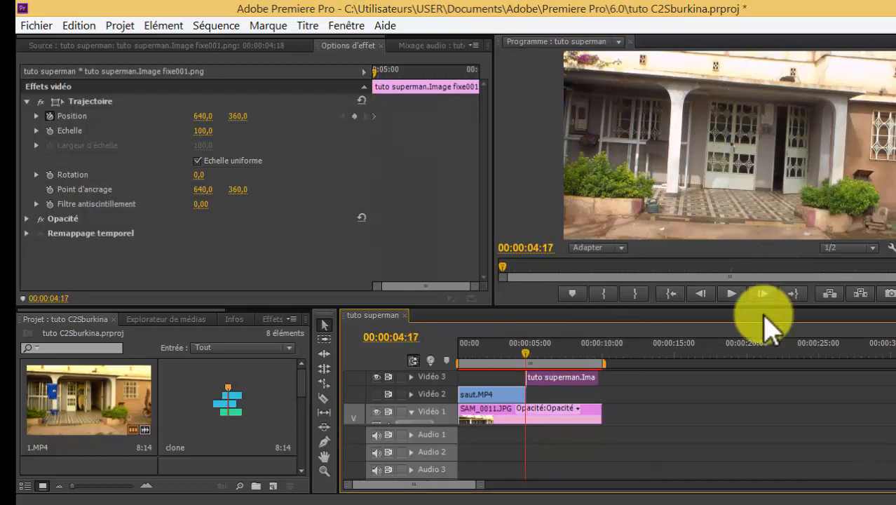
left_click(763, 293)
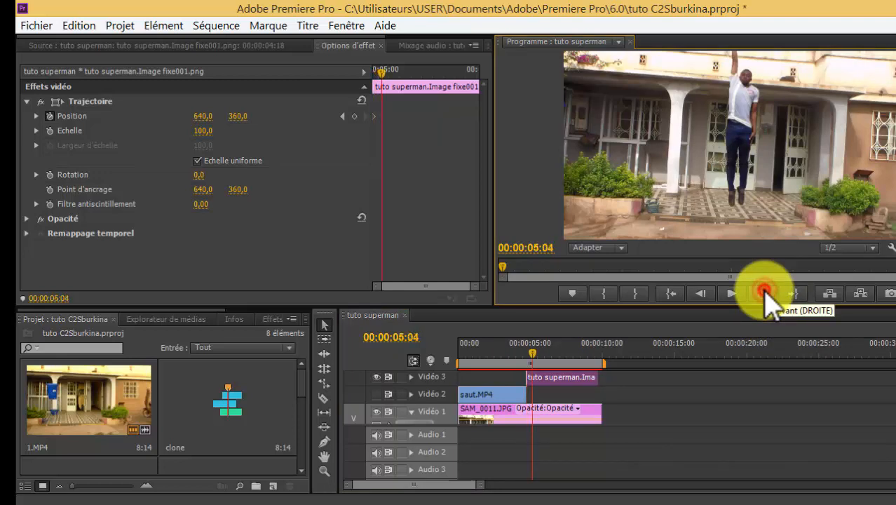
left_click(765, 293)
left_click(765, 293)
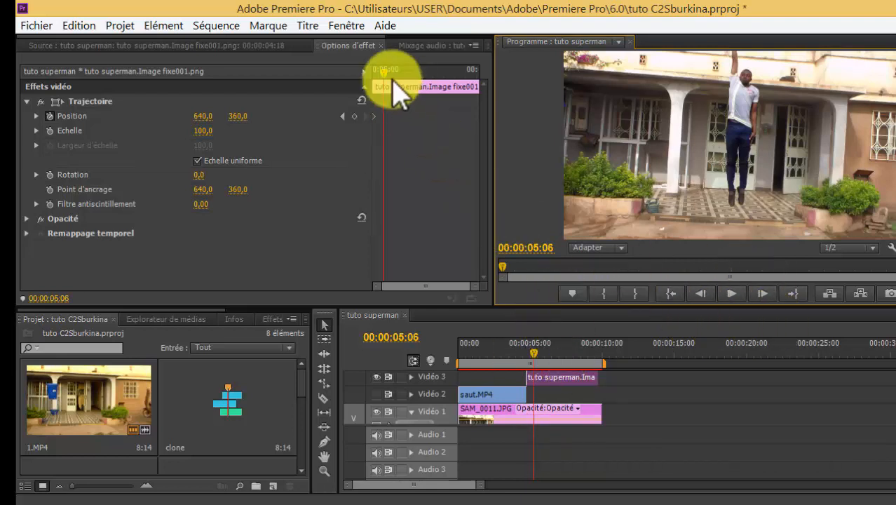
left_click(237, 116)
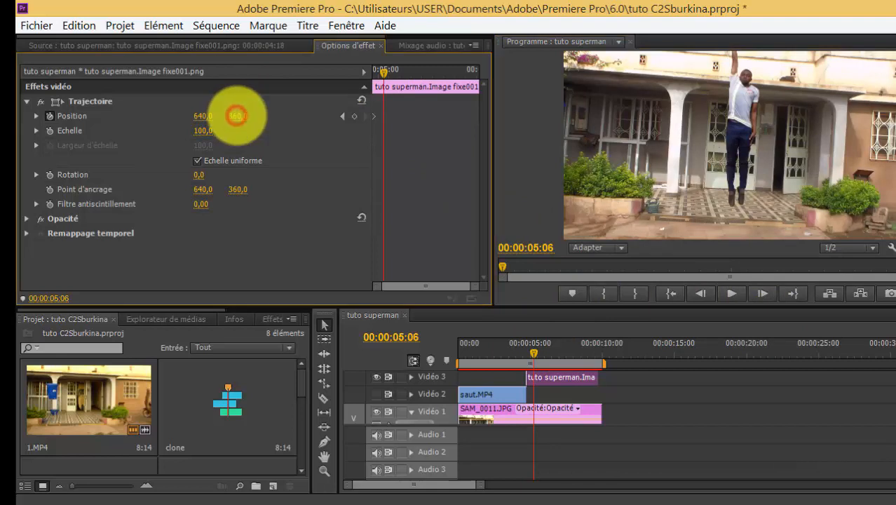
left_click_drag(233, 117, 44, 82)
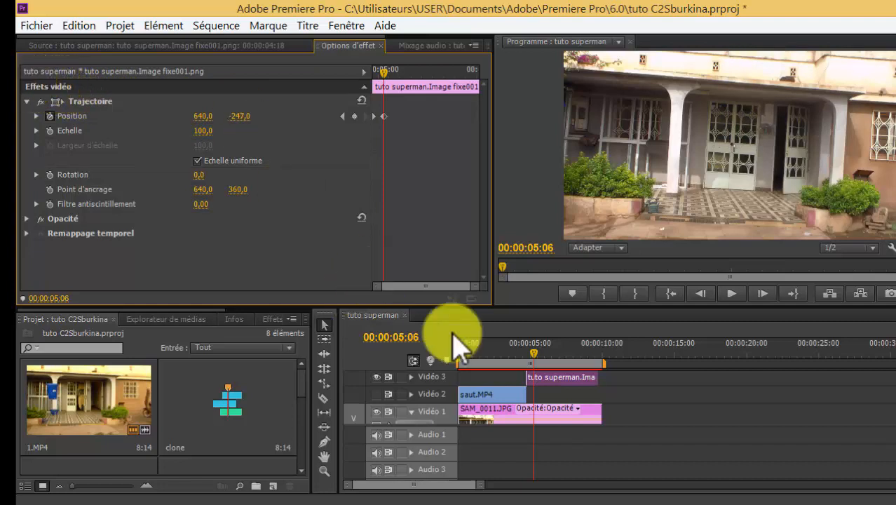
Make the Vidéo 2 track visible again and play the sequence from 00:00:01:19 through the jump and take-off.
left_click_drag(537, 356, 511, 362)
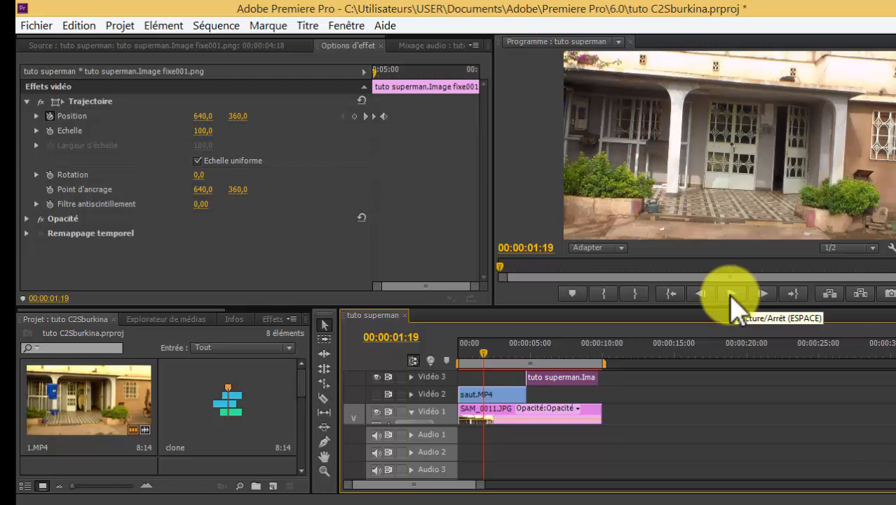
left_click(372, 394)
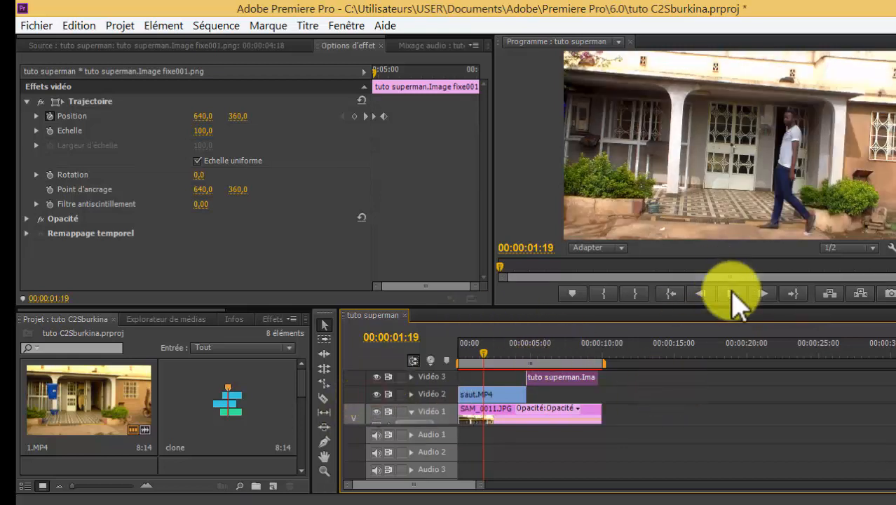
left_click(733, 296)
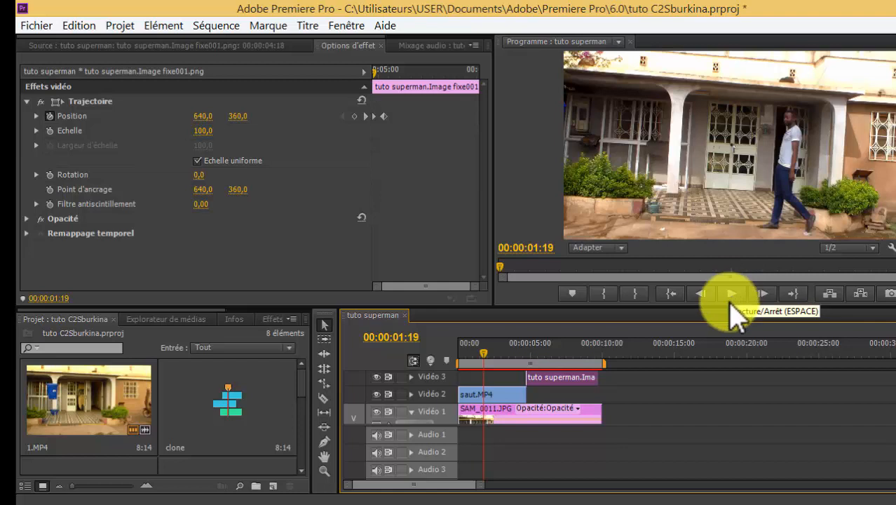
left_click(733, 295)
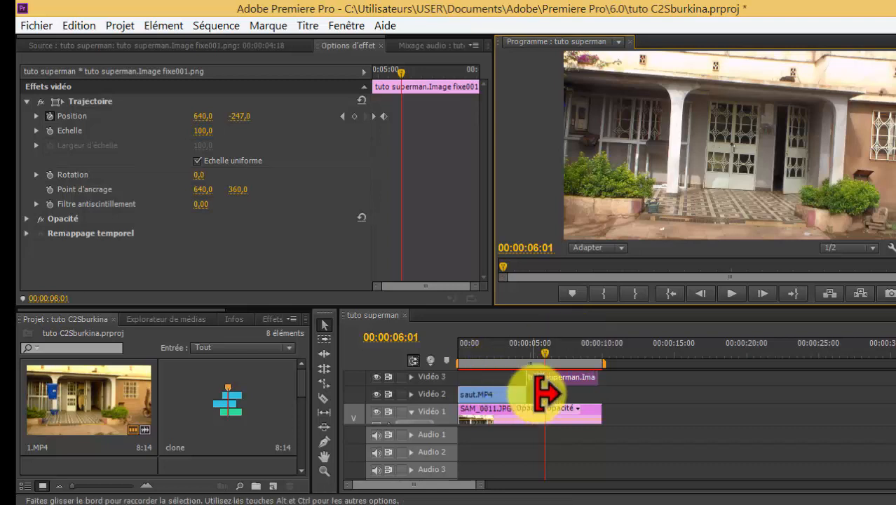
Try starting the PNG still at 00:00:04:15, overlapping the end of saut.MP4, and check that frame.
left_click_drag(482, 485, 437, 489)
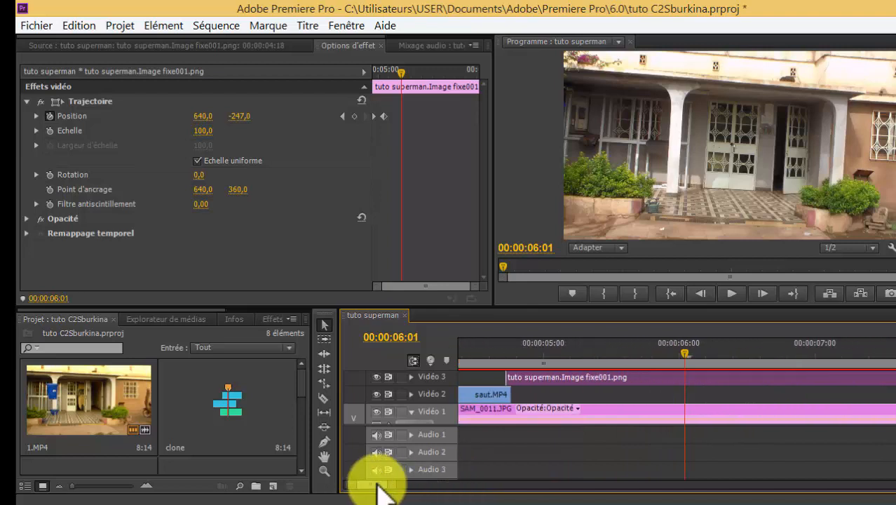
left_click_drag(374, 485, 364, 490)
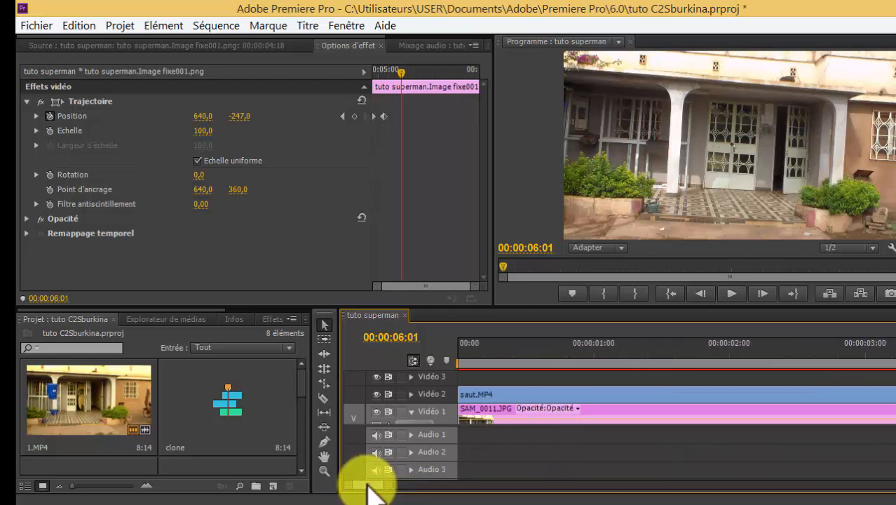
left_click_drag(374, 484, 377, 485)
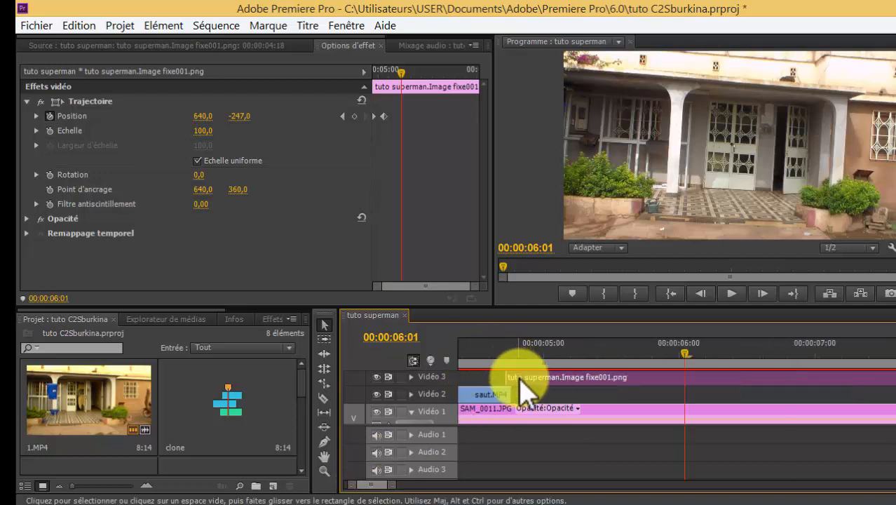
left_click_drag(520, 380, 506, 380)
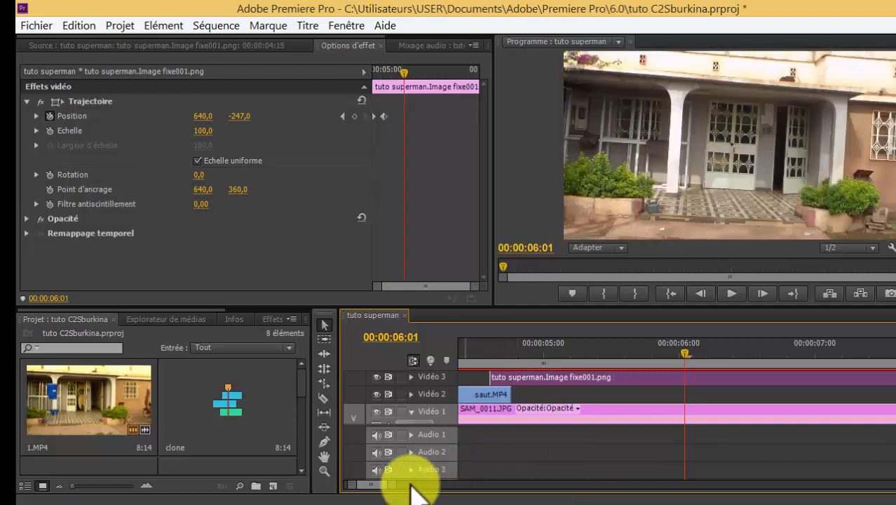
left_click(489, 353)
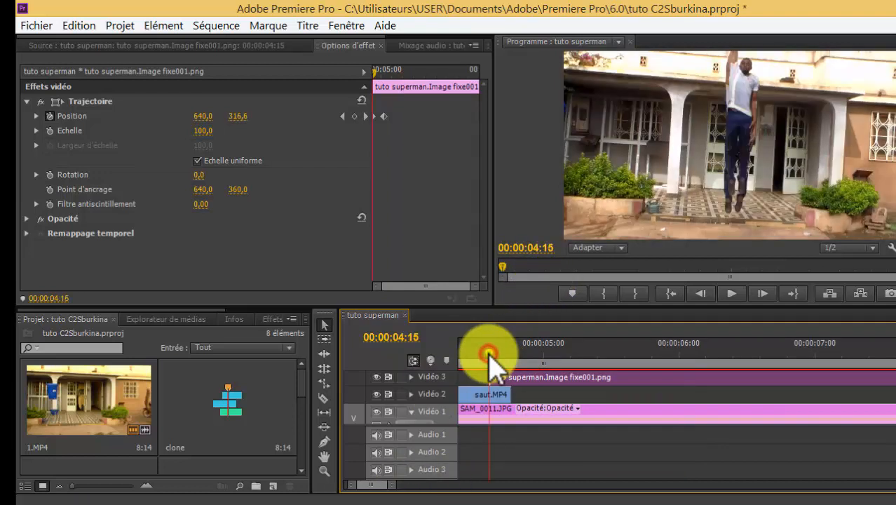
Try starting the PNG still at 00:00:04:17, check that frame, and shift the clip to 00:00:04:19.
left_click_drag(491, 365, 521, 381)
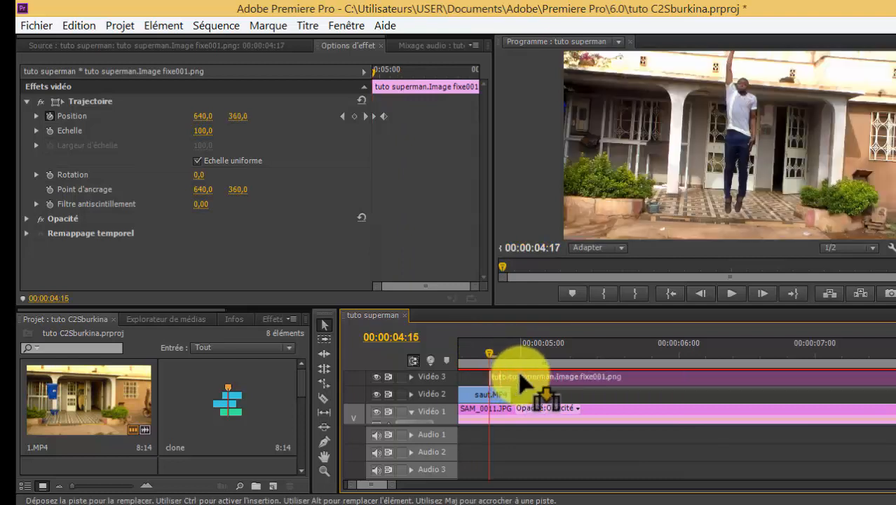
left_click(495, 353)
left_click(500, 353)
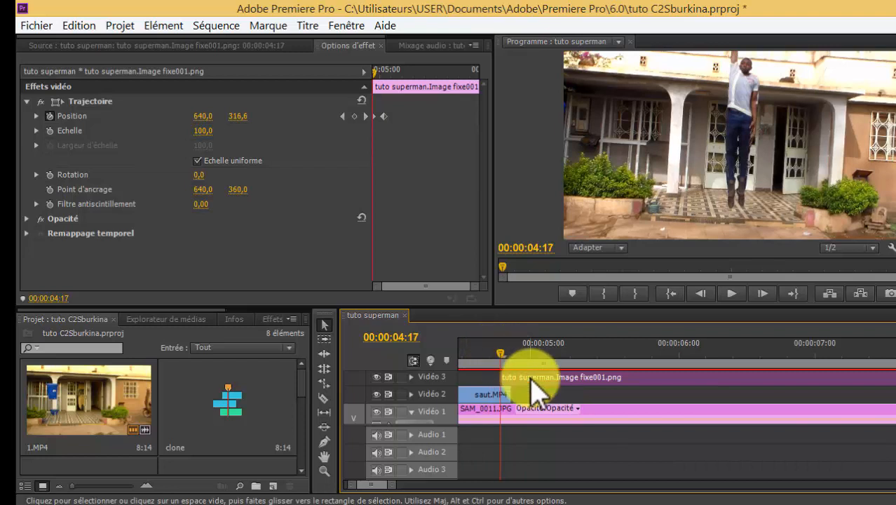
left_click_drag(531, 379, 537, 385)
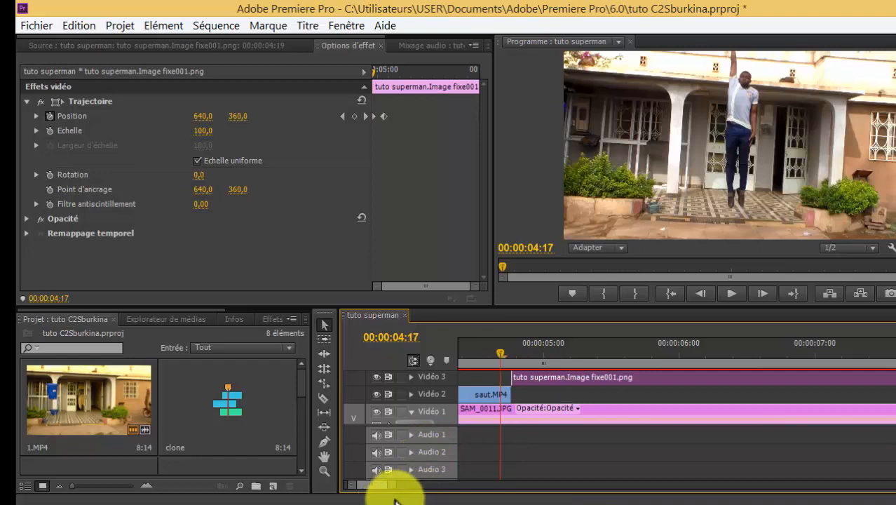
Place the PNG still on Vidéo 3 at 00:00:04:18 and check the frames around the transition from saut.MP4.
left_click_drag(390, 484, 381, 486)
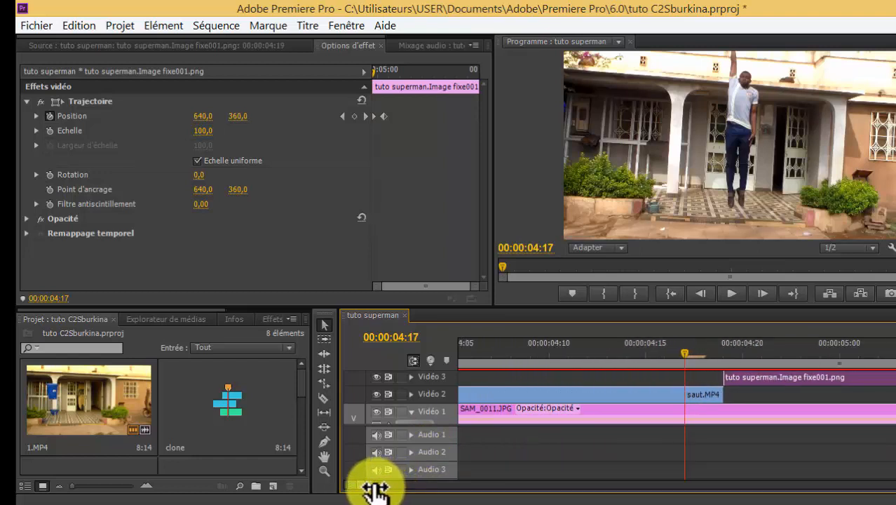
left_click_drag(760, 380, 744, 387)
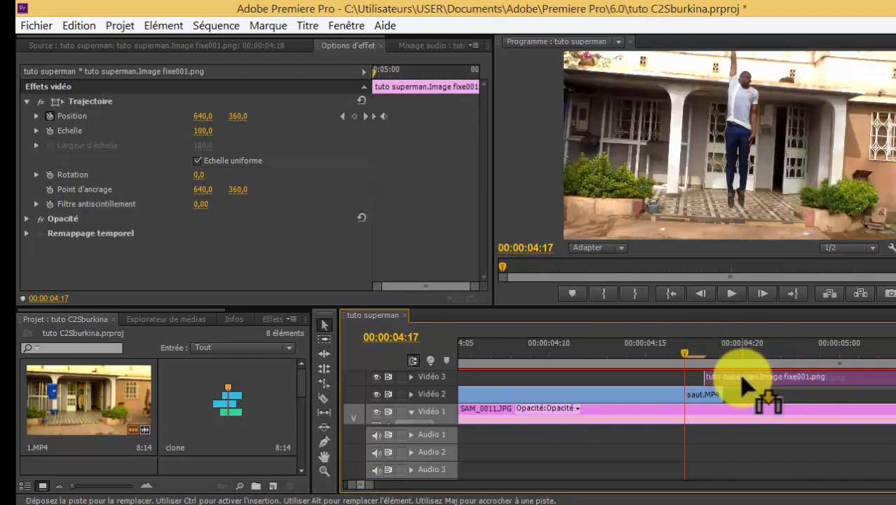
left_click(705, 355)
left_click_drag(710, 365, 647, 357)
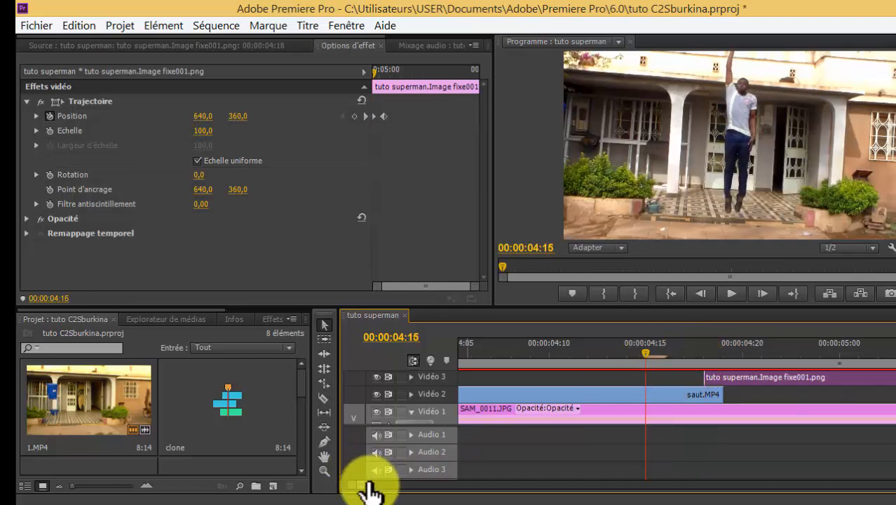
Show the whole sequence in the timeline and play it twice from before the jump through the cut-out's flight.
left_click_drag(416, 484, 491, 484)
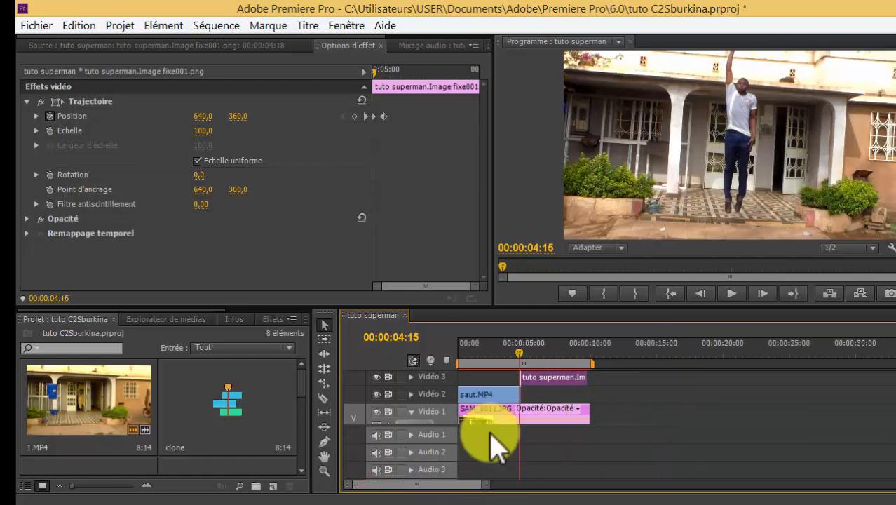
left_click(490, 360)
left_click(732, 294)
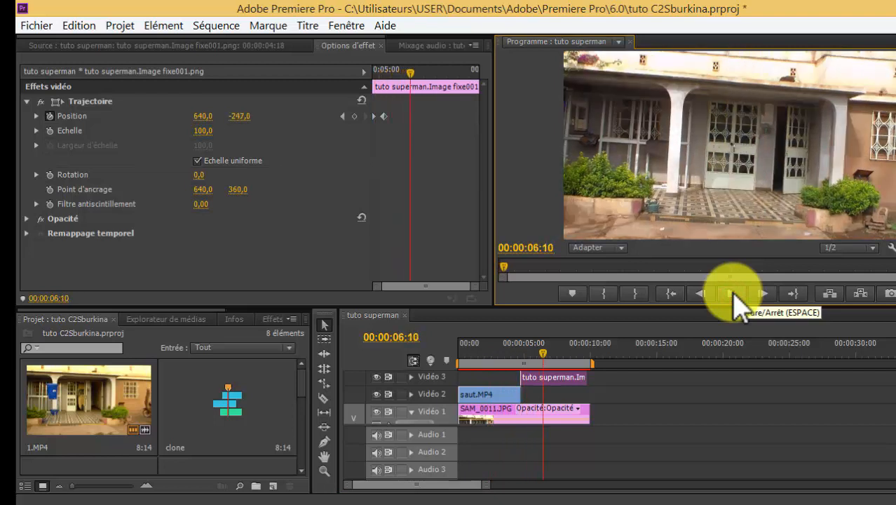
left_click(485, 359)
key("space")
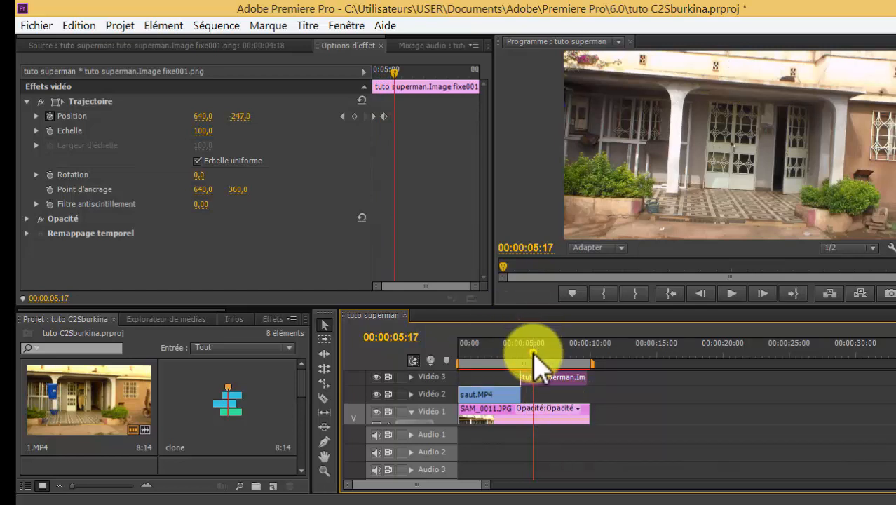
Scrub back through the cut-out's flight from about 00:00:05:19 and bring the playhead to 00:00:03:01.
mouse_move(533, 358)
left_mouse_down()
mouse_move(456, 365)
mouse_move(516, 367)
mouse_move(528, 354)
mouse_move(498, 357)
mouse_move(507, 351)
mouse_move(525, 363)
mouse_move(535, 351)
left_mouse_up()
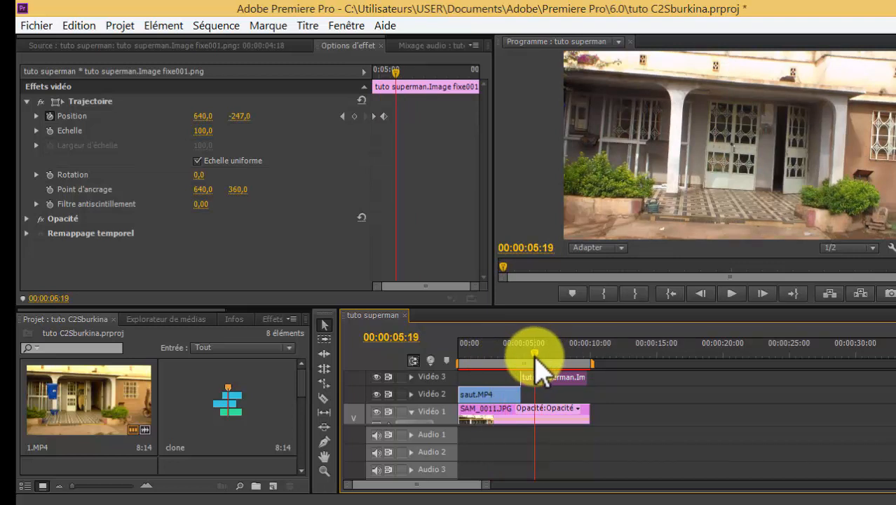
mouse_move(534, 352)
left_mouse_down()
mouse_move(481, 352)
mouse_move(522, 355)
left_mouse_up()
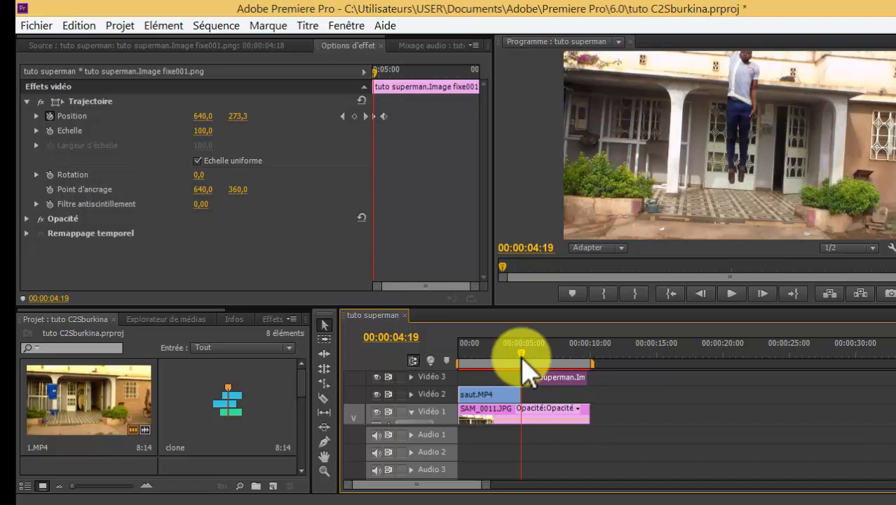
left_click_drag(522, 354, 499, 358)
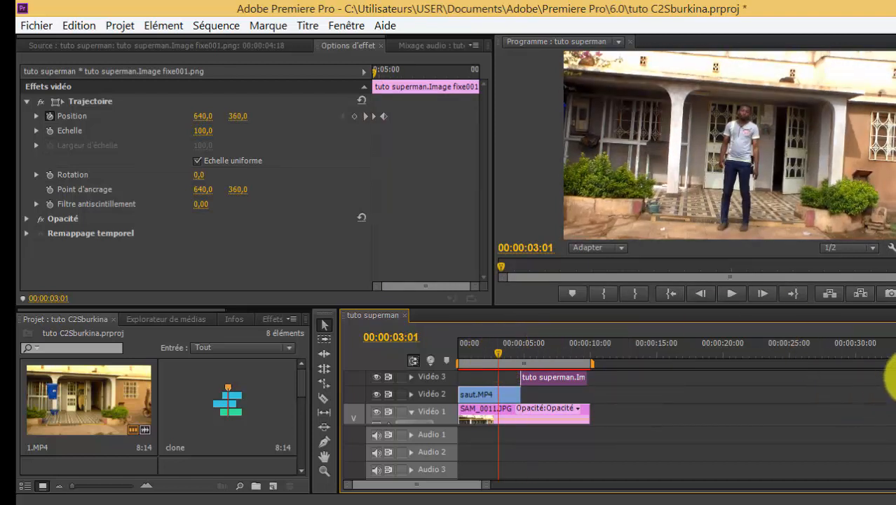
Import the "20 Different Dust Elemen..." green-screen video from the adobe premiere pro folder in File Explorer into the Premiere Pro project.
scroll(889, 379, "up", 2)
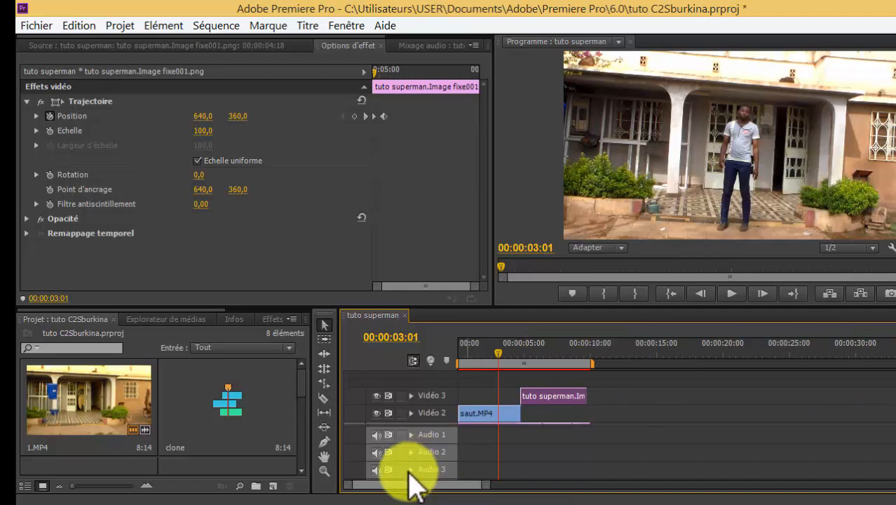
mouse_move(385, 503)
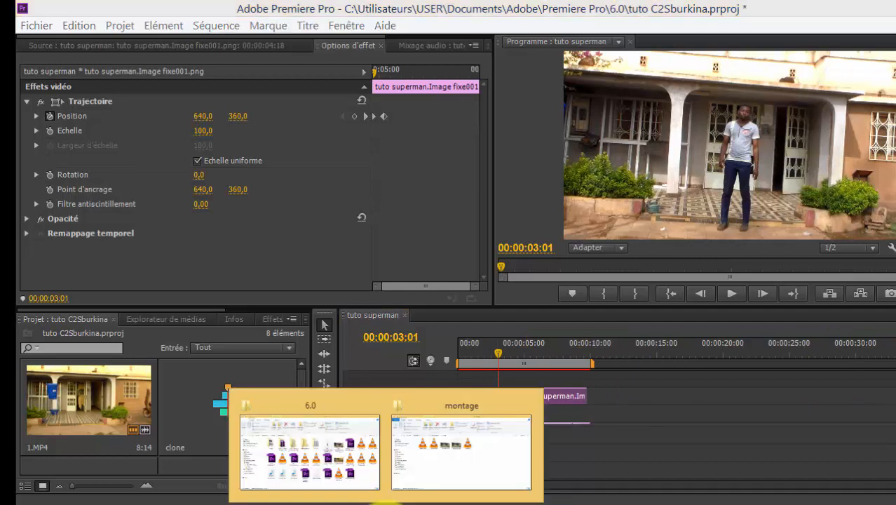
left_click(417, 481)
key("BackSpace")
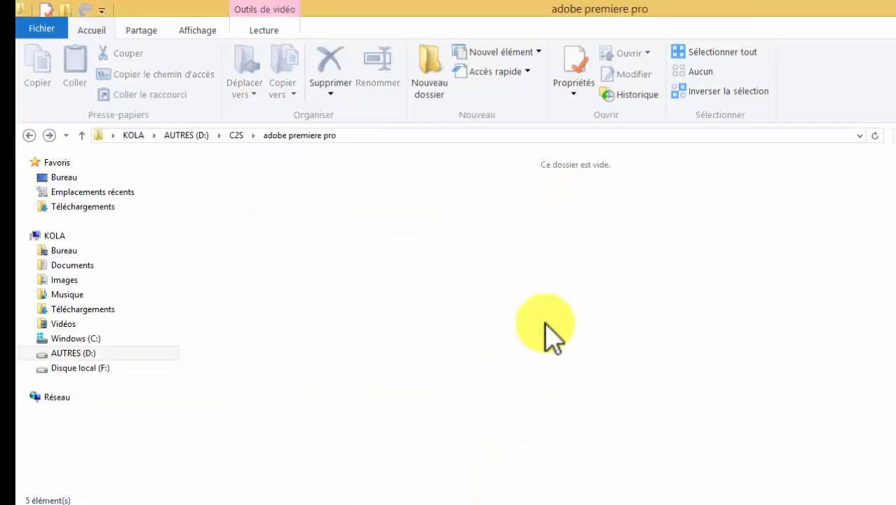
left_click_drag(824, 224, 220, 450)
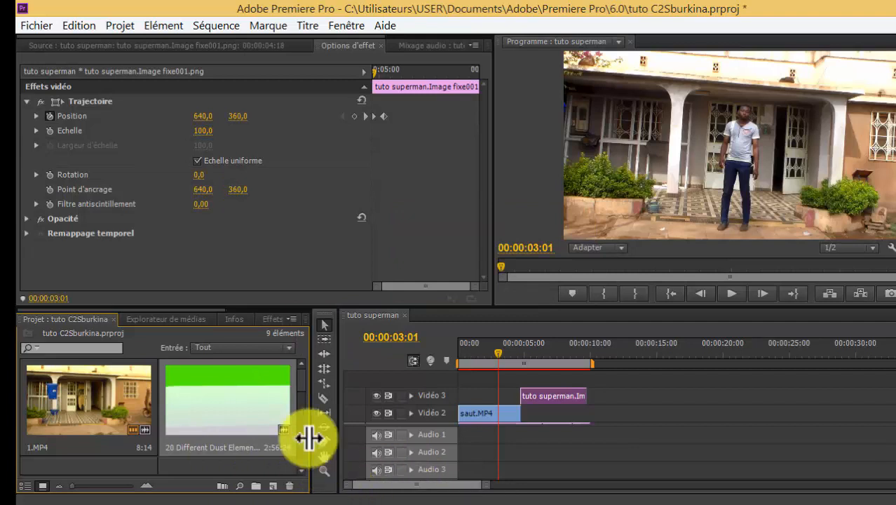
Open the dust green-screen video in the source monitor and preview the dust burst from 00:01:17:19.
double_click(266, 427)
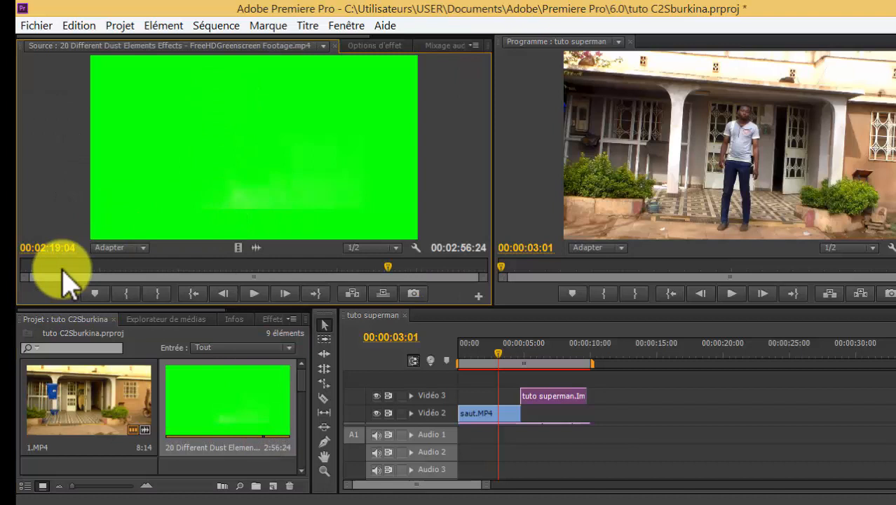
mouse_move(388, 268)
left_mouse_down()
mouse_move(211, 267)
mouse_move(192, 258)
mouse_move(227, 265)
left_mouse_up()
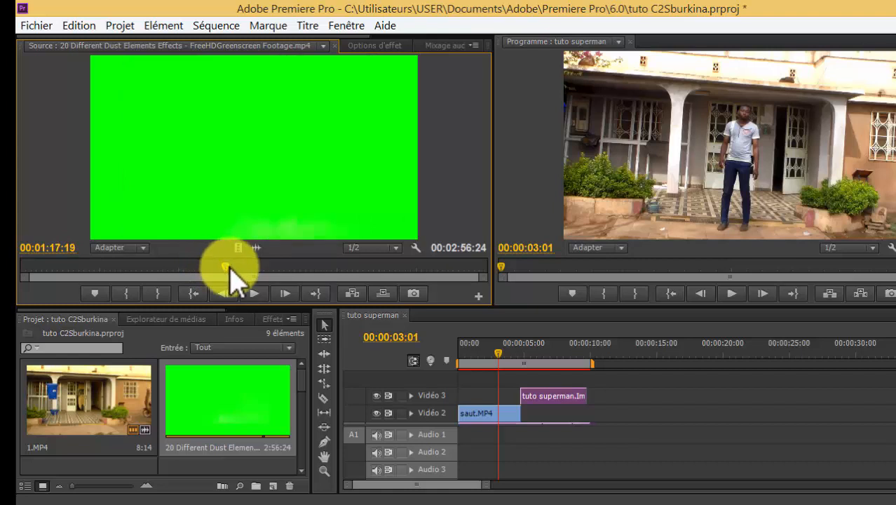
left_click(253, 294)
left_click(253, 294)
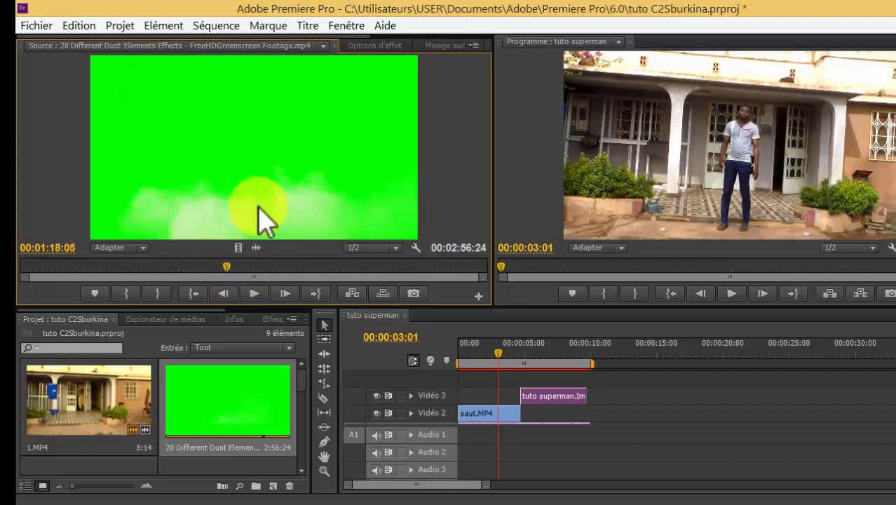
Mark the dust excerpt with an In point at 00:01:16:24 and an Out point at 00:01:25:00.
left_click_drag(225, 269, 223, 267)
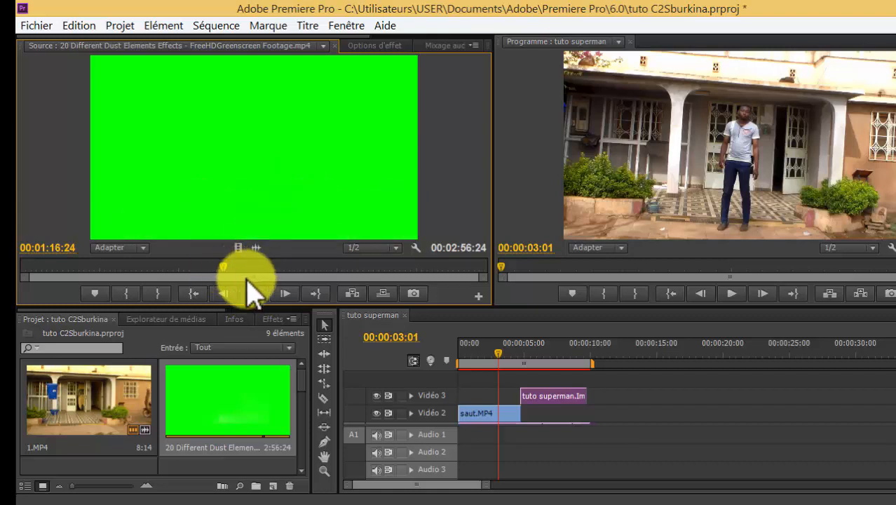
left_click(125, 293)
left_click_drag(225, 268, 246, 267)
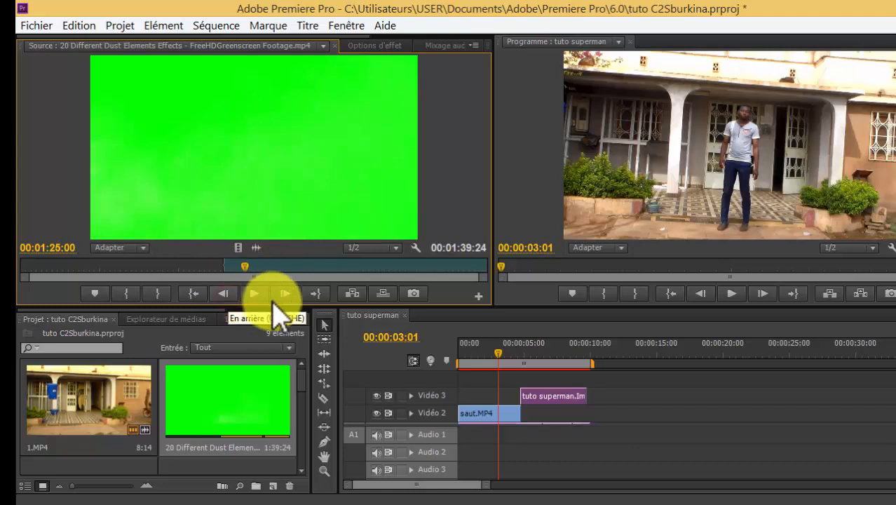
left_click(158, 294)
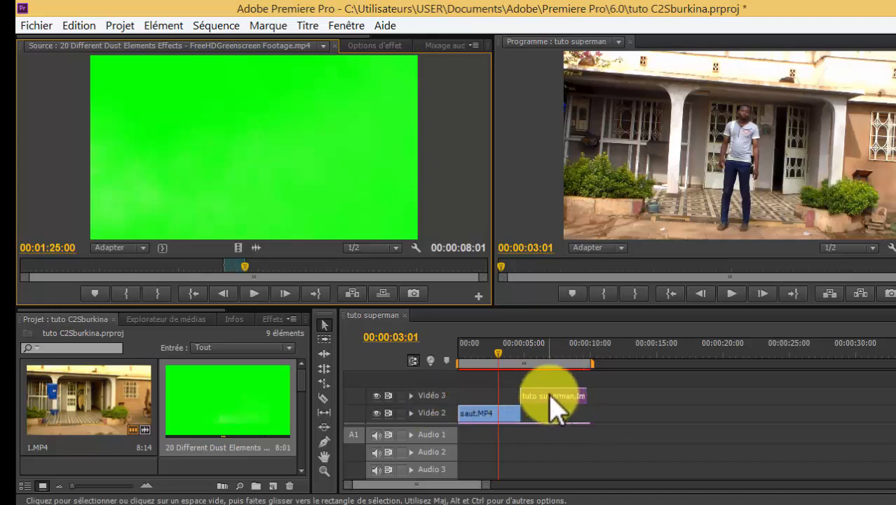
Move the PNG still up to Vidéo 4 and place the dust excerpt, video only, on Vidéo 3 beneath the still's start.
left_click_drag(550, 405, 560, 376)
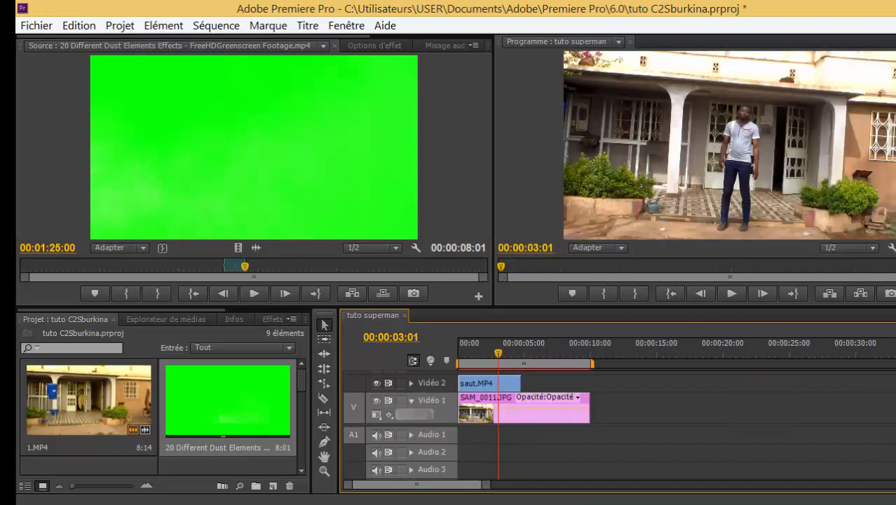
scroll(891, 379, "up", 3)
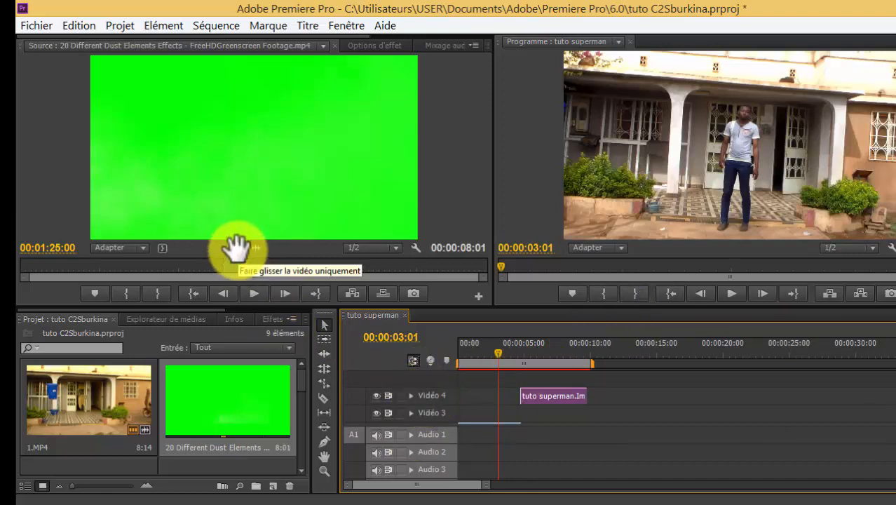
left_click_drag(237, 247, 526, 420)
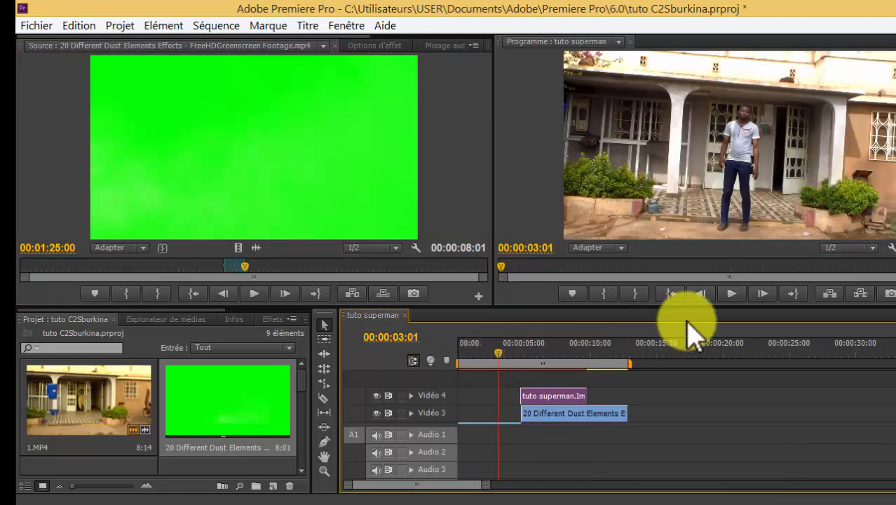
Play the sequence to find where the dust burst begins and split the dust clip at 00:00:05:16.
left_click(727, 294)
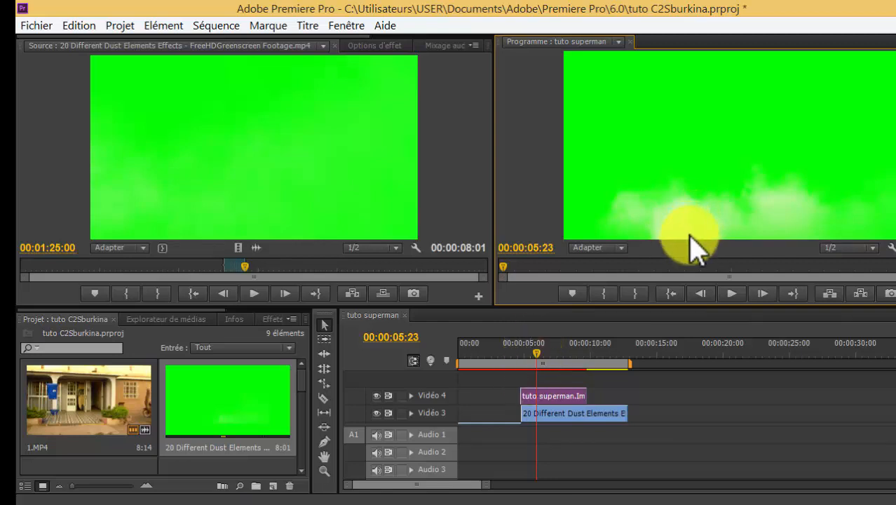
left_click(702, 294)
left_click(703, 294)
left_click(703, 294)
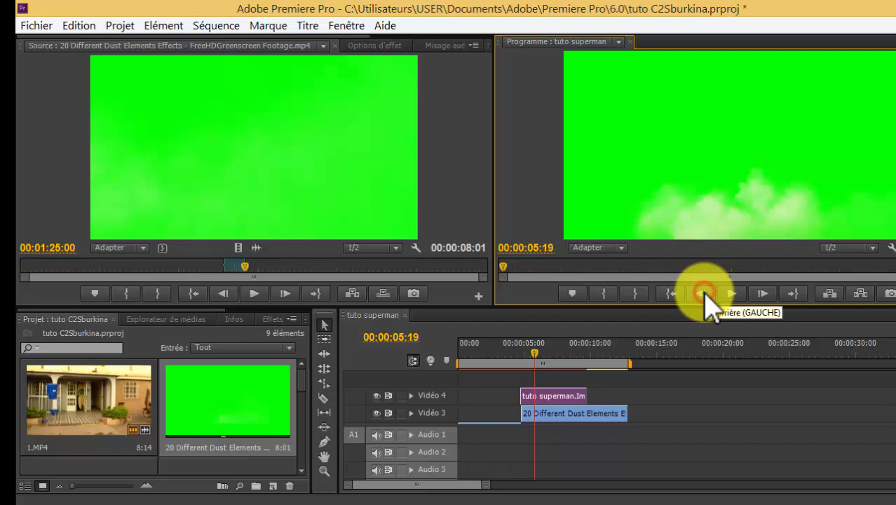
left_click(703, 294)
left_click(703, 294)
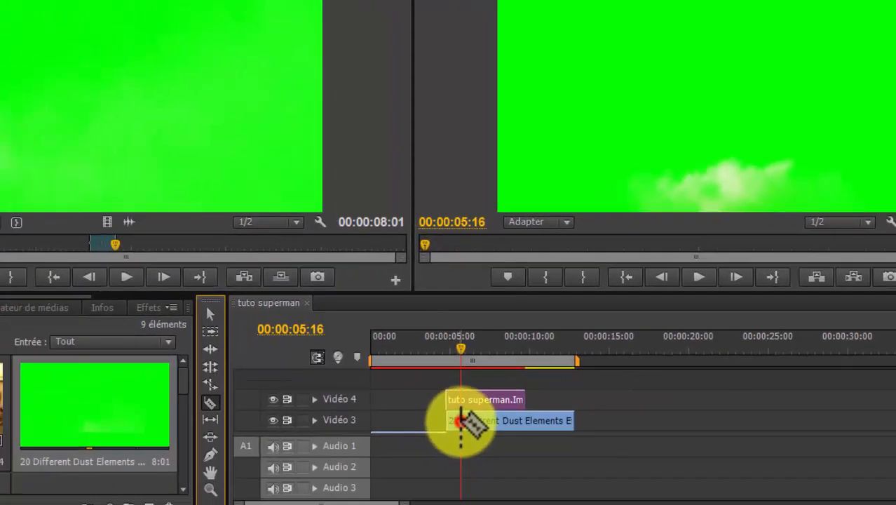
left_click(461, 421)
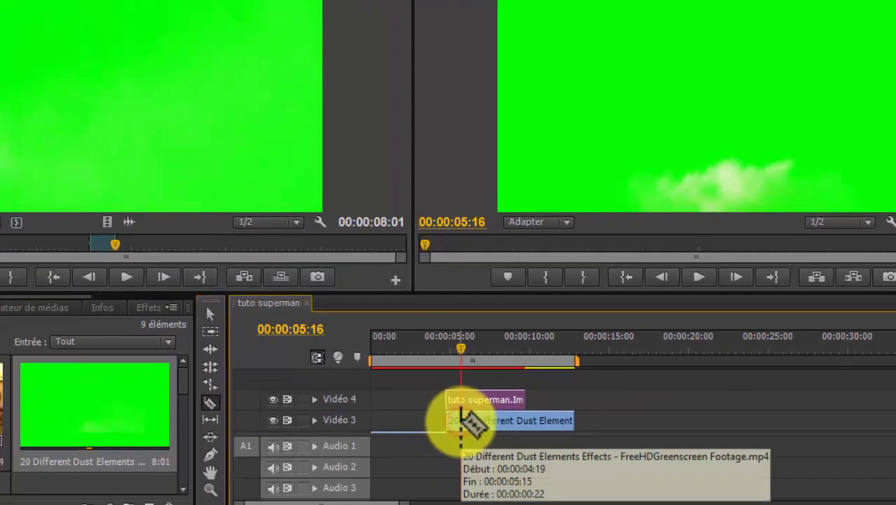
Delete the short first piece of the dust clip and move the remaining piece back to the PNG still's start.
left_click(210, 314)
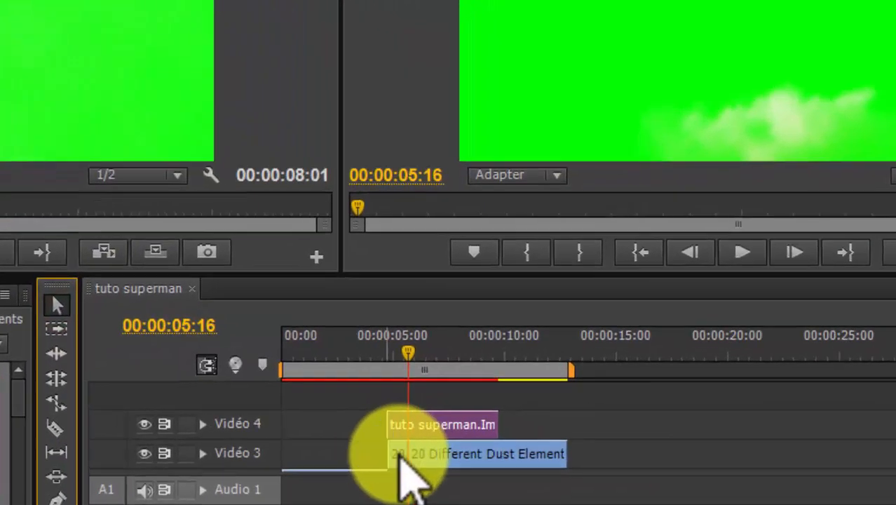
left_click(455, 422)
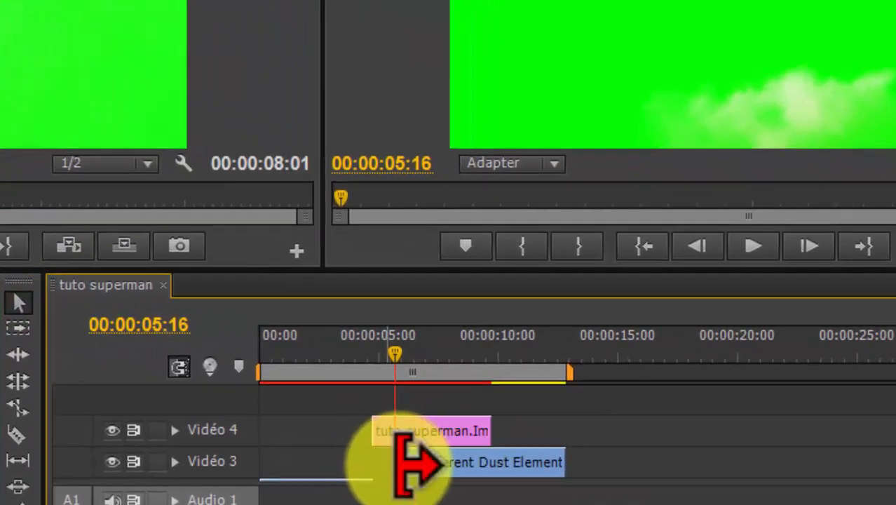
left_click(409, 460)
mouse_move(412, 468)
left_mouse_down()
mouse_move(398, 474)
mouse_move(397, 466)
left_mouse_up()
Play the sequence from 00:00:02:13 to check the timing of the shortened dust clip.
left_click(321, 356)
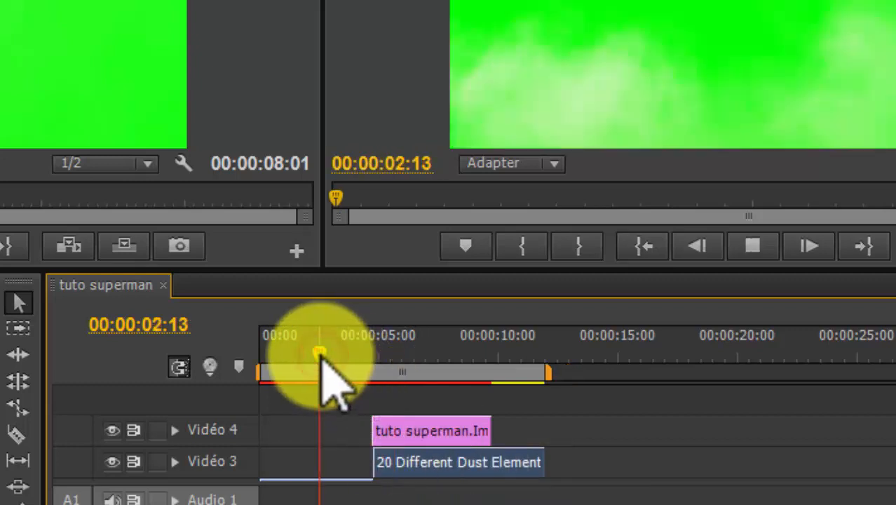
key("space")
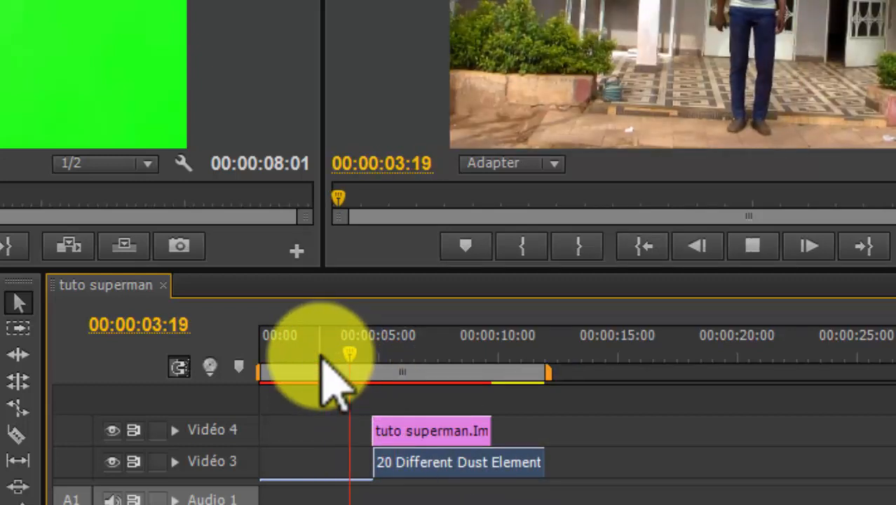
key("space")
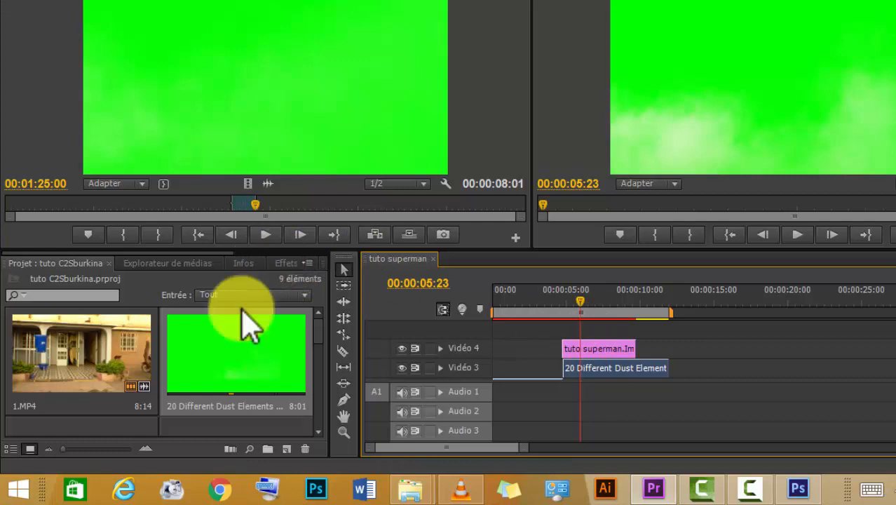
Apply the UltraKey effect to the dust clip on Vidéo 3 and sample its green background as the key colour.
left_click(279, 262)
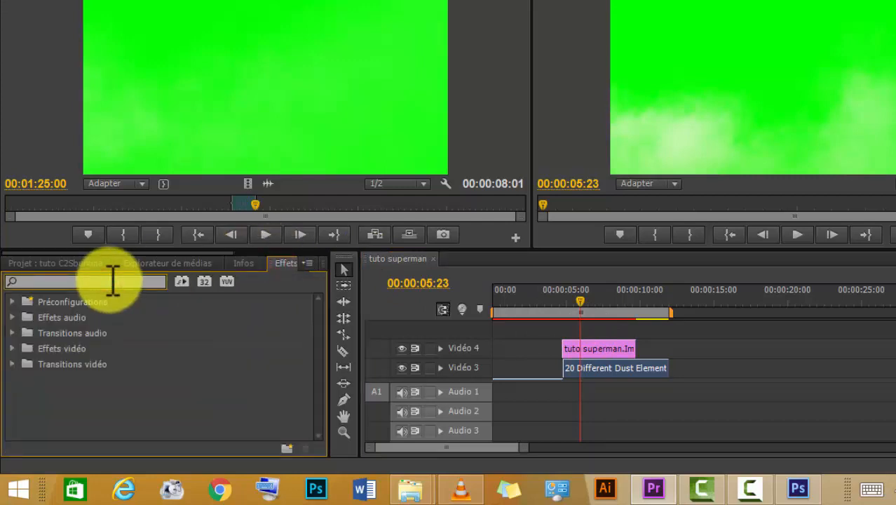
type("ultr")
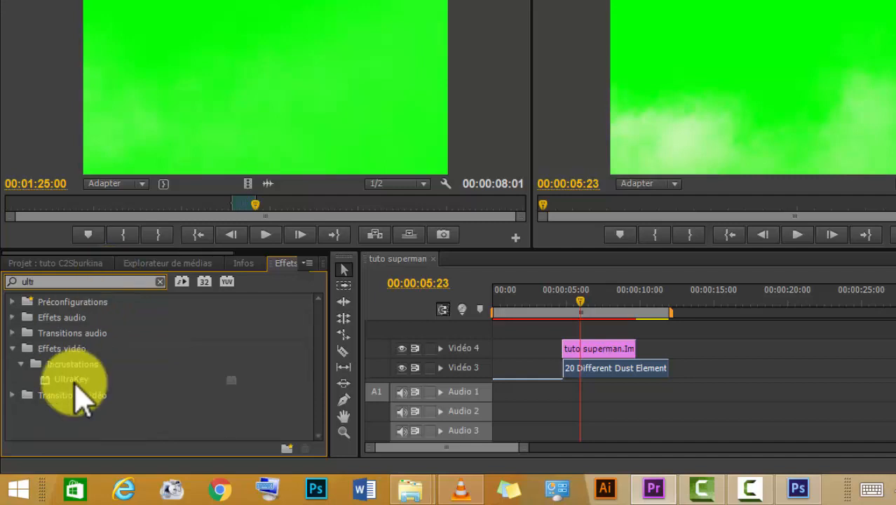
left_click(100, 379)
left_click_drag(101, 379, 597, 372)
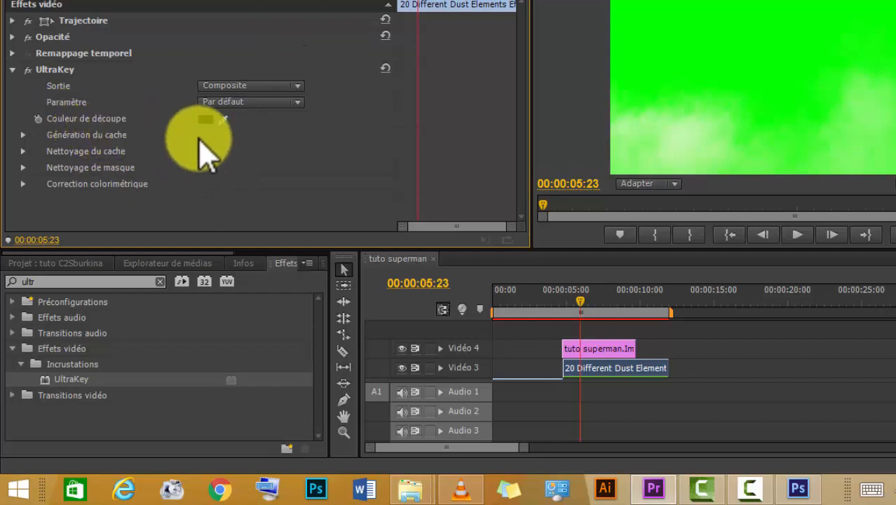
left_click(224, 120)
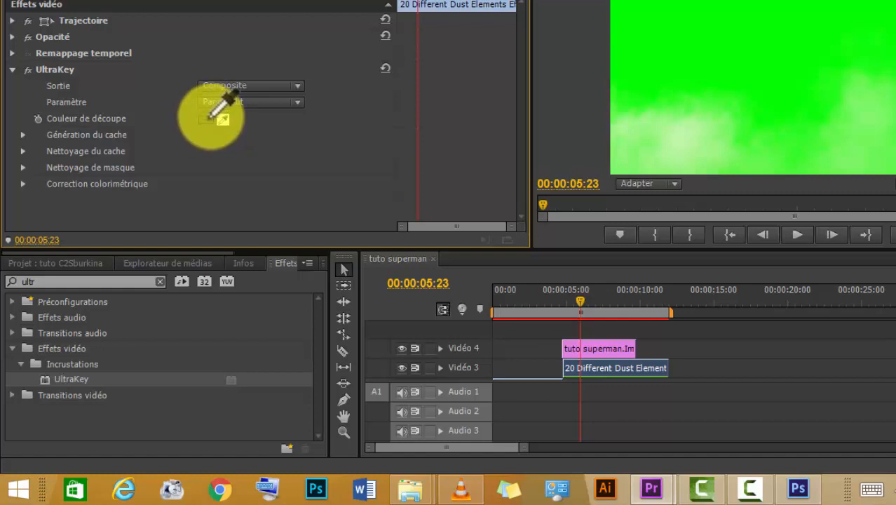
left_click(694, 28)
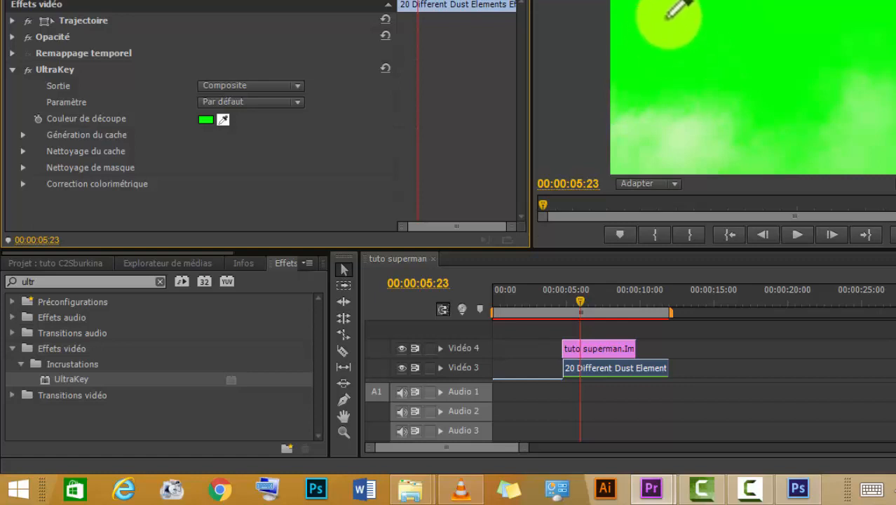
left_click(657, 57)
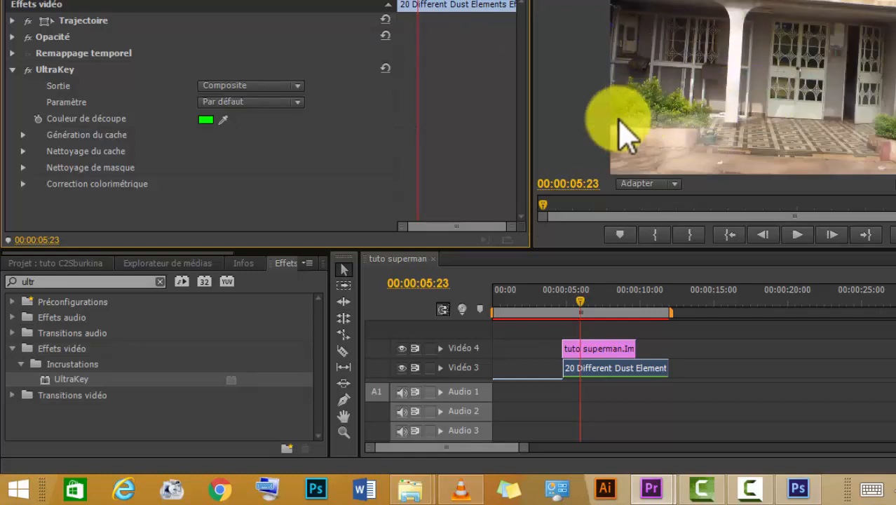
Play the keyed dust twice from before the take-off and examine how it blends with the scene.
left_click_drag(580, 303, 524, 301)
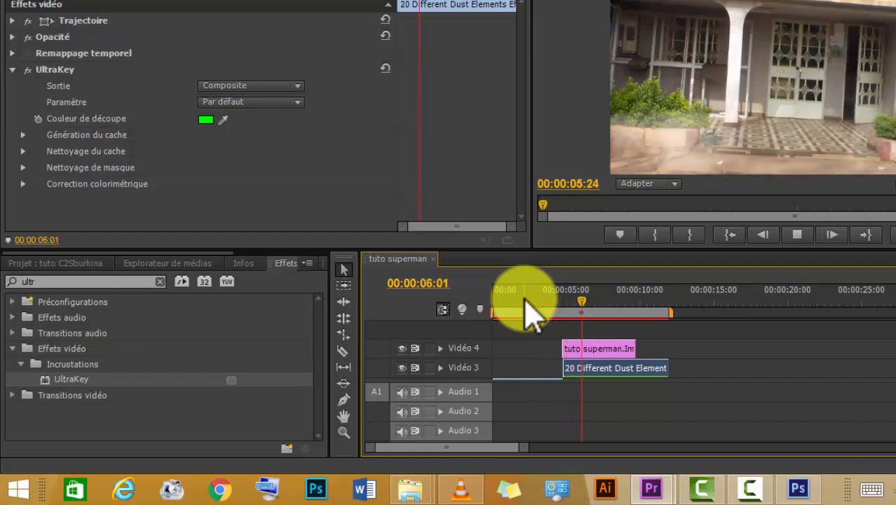
key("space")
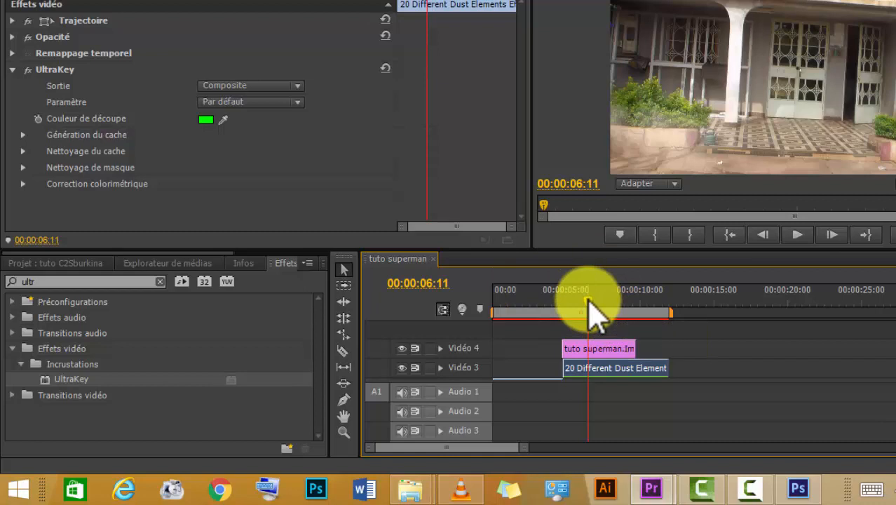
left_click_drag(588, 301, 607, 302)
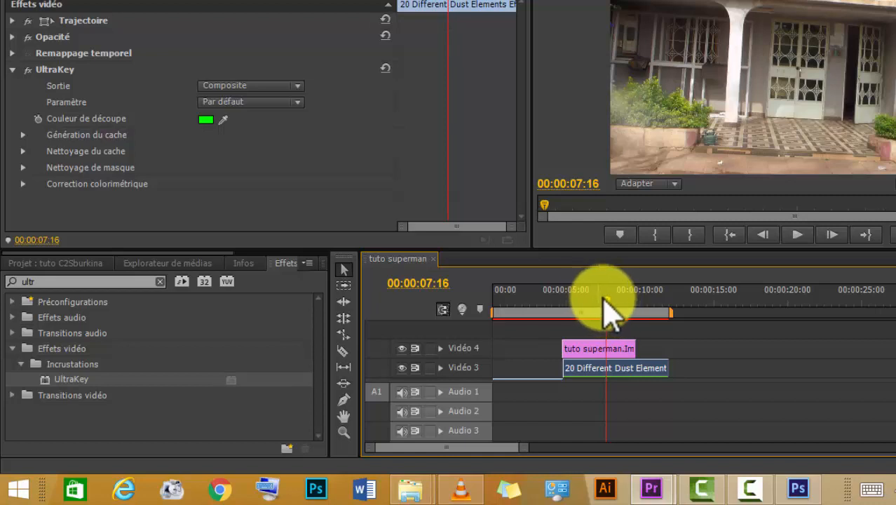
left_click(605, 303)
left_click_drag(585, 307, 532, 313)
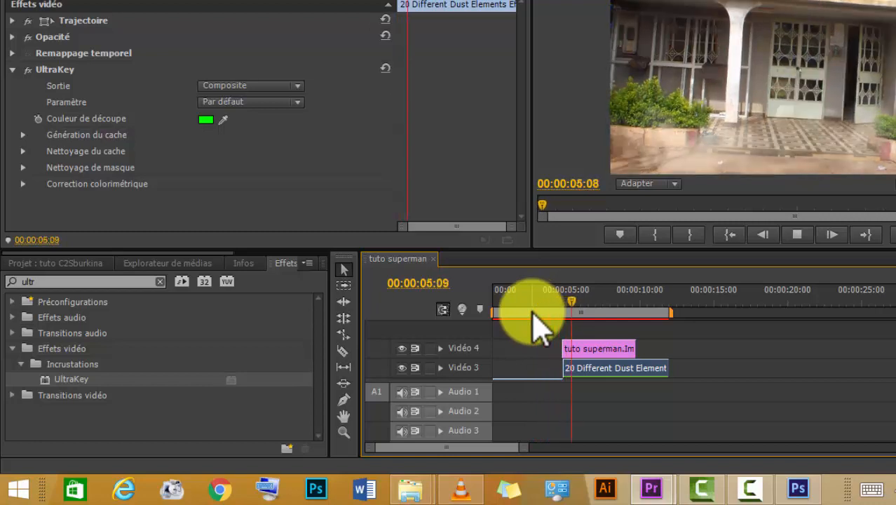
key("space")
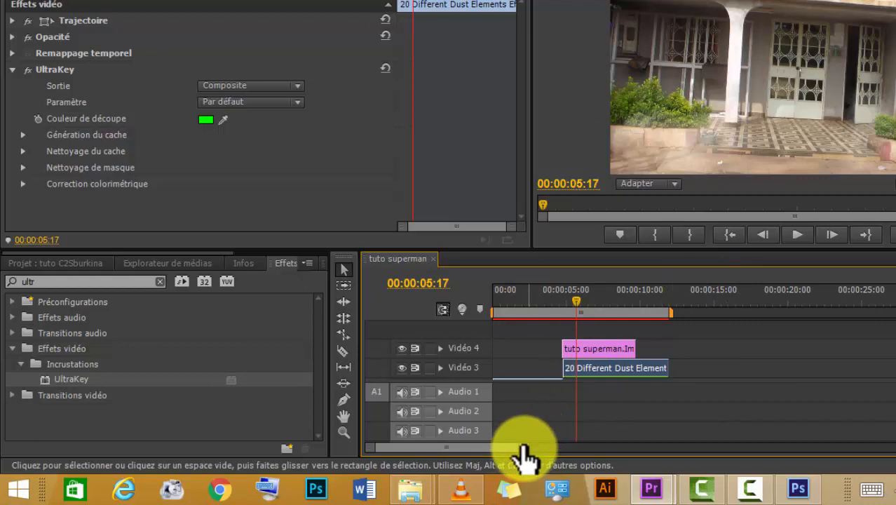
left_click_drag(524, 448, 514, 452)
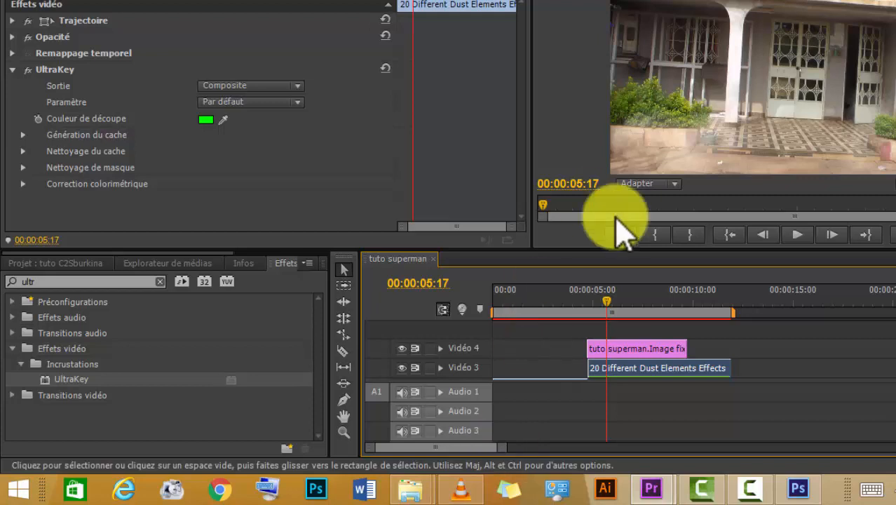
Open the media export settings for the "tuto superman" sequence and set the format to H.264.
left_click(17, 1)
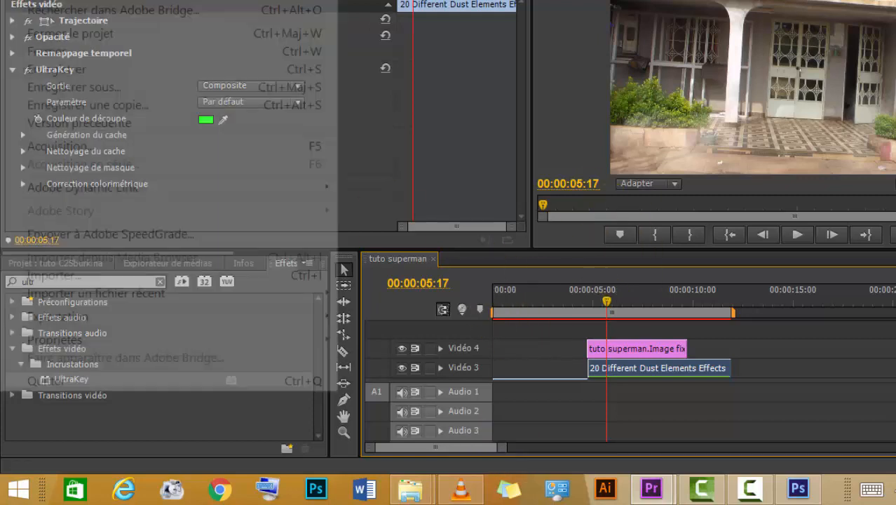
mouse_move(196, 321)
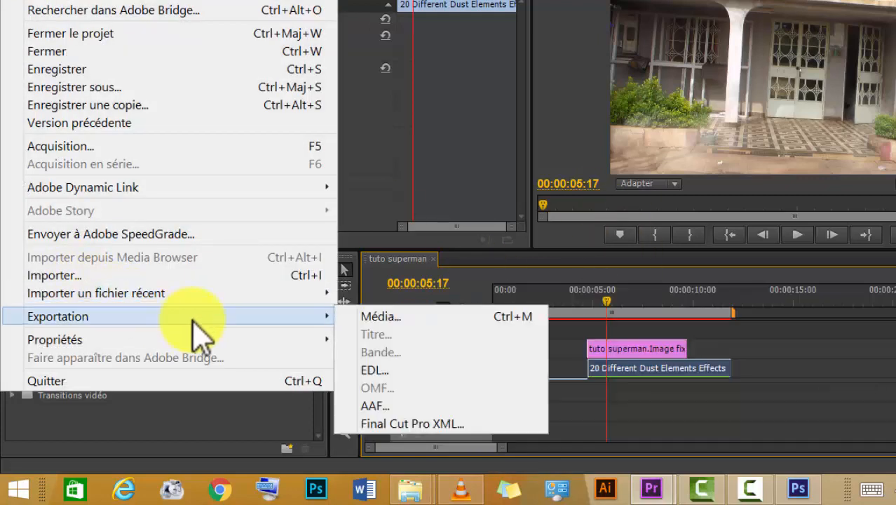
left_click(366, 311)
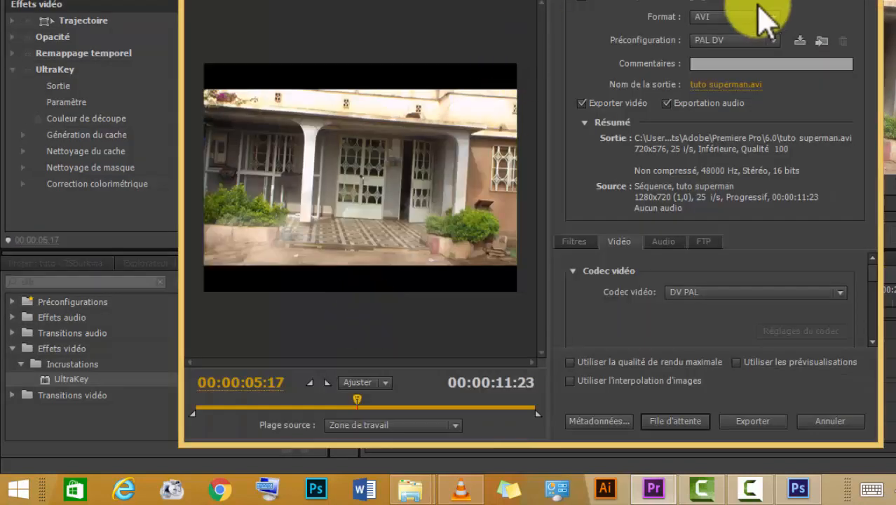
left_click(776, 17)
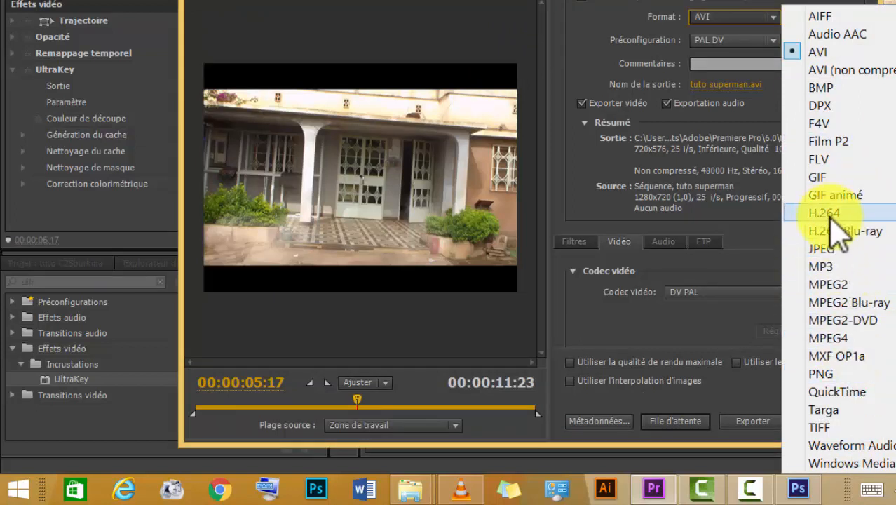
left_click(829, 221)
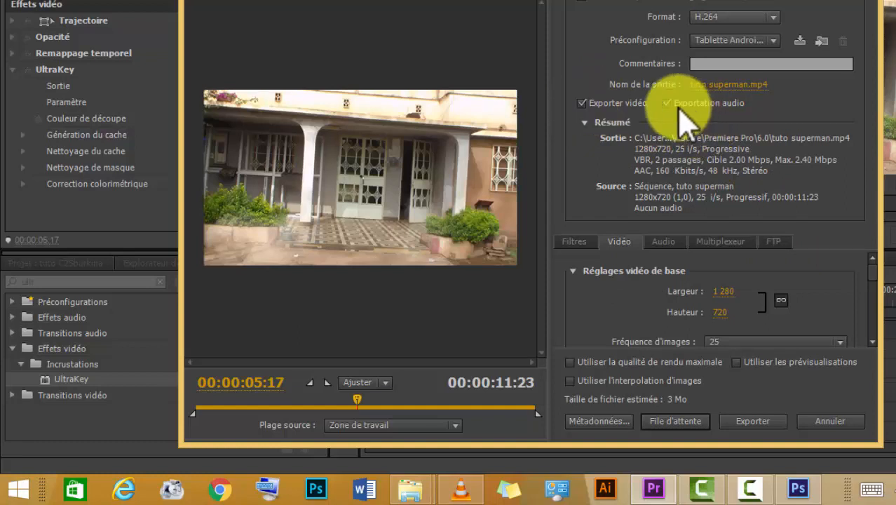
Narrow the export's source range to a custom section of 00:00:03:23 by moving its start and end points inward.
left_click(193, 417)
mouse_move(205, 419)
left_mouse_down()
mouse_move(225, 411)
mouse_move(144, 400)
mouse_move(217, 411)
left_mouse_up()
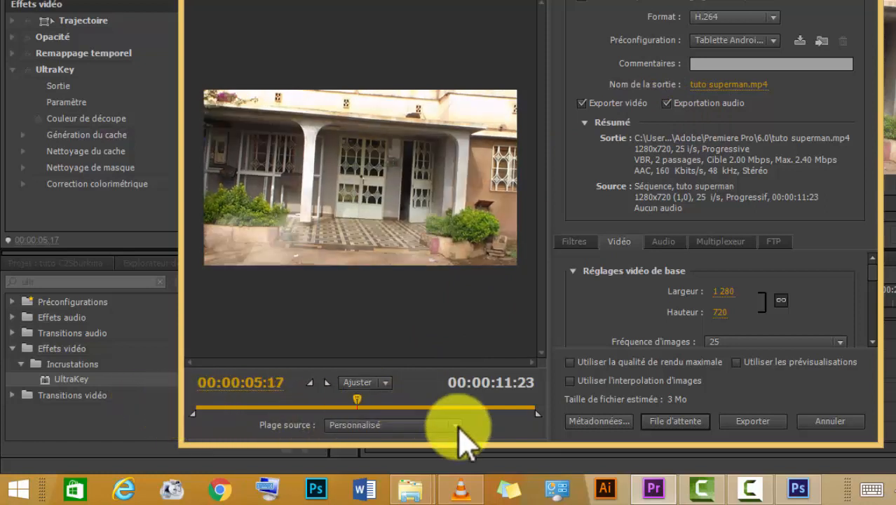
left_click_drag(541, 414, 425, 415)
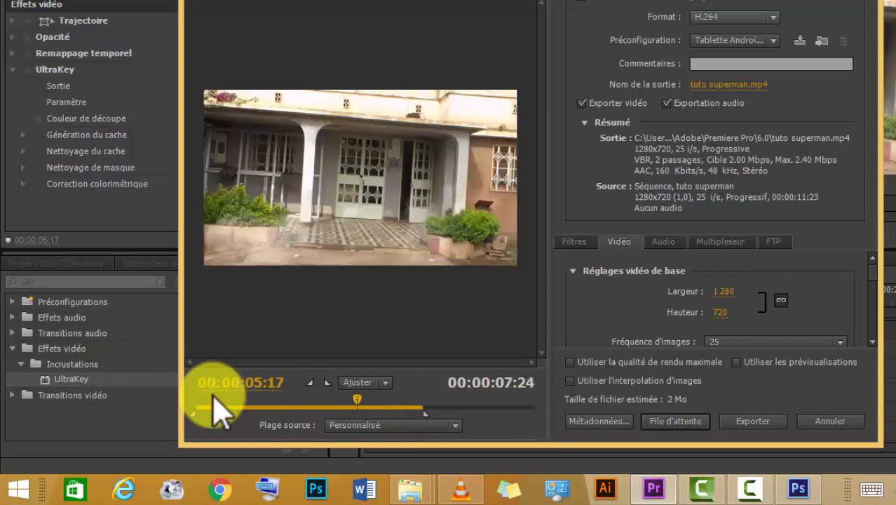
mouse_move(195, 418)
left_mouse_down()
mouse_move(312, 415)
mouse_move(368, 379)
mouse_move(386, 400)
mouse_move(413, 400)
left_mouse_up()
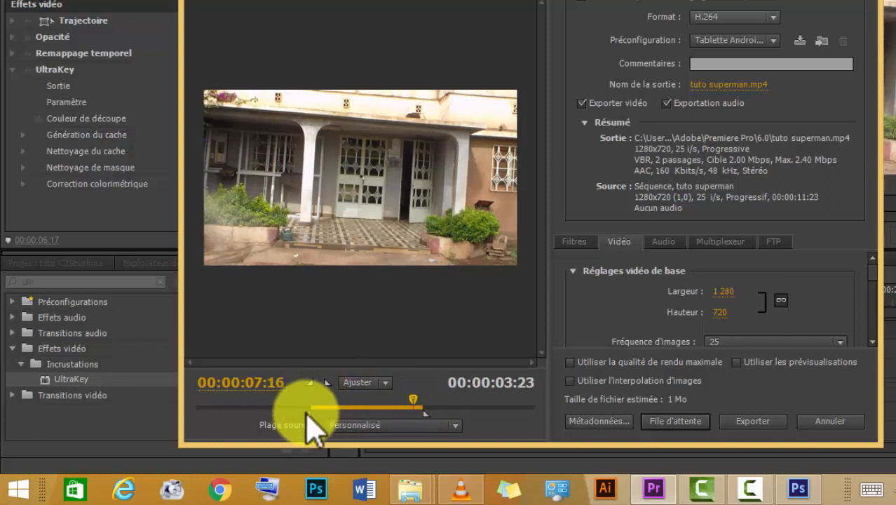
Extend the start and end of the export range back to cover the full 00:00:11:23 sequence.
left_click_drag(307, 414, 176, 426)
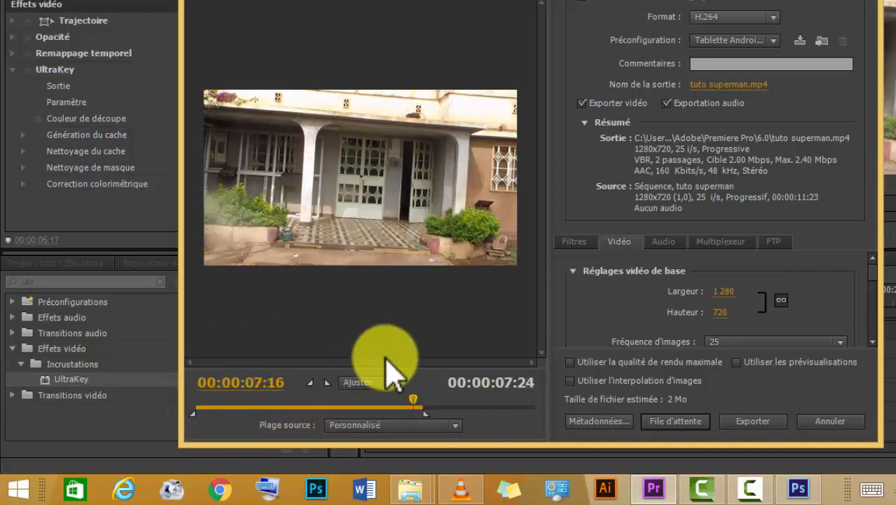
left_click_drag(429, 420, 540, 424)
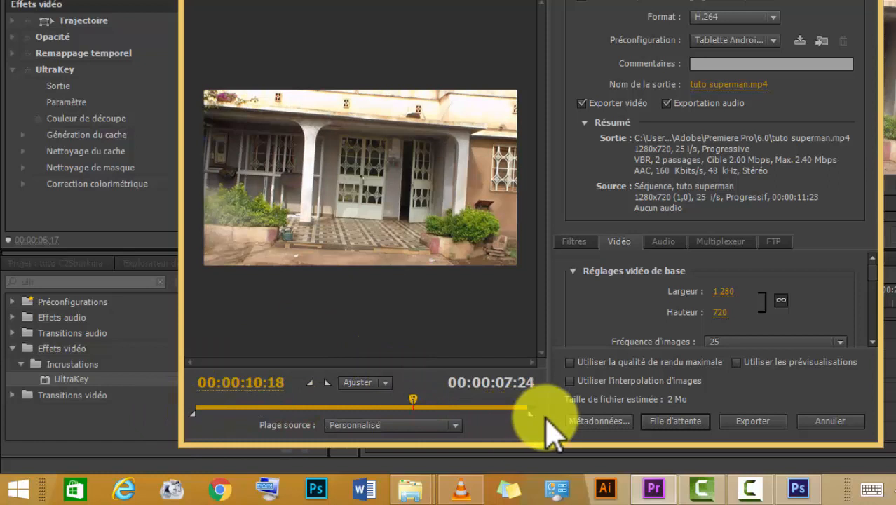
left_click(751, 424)
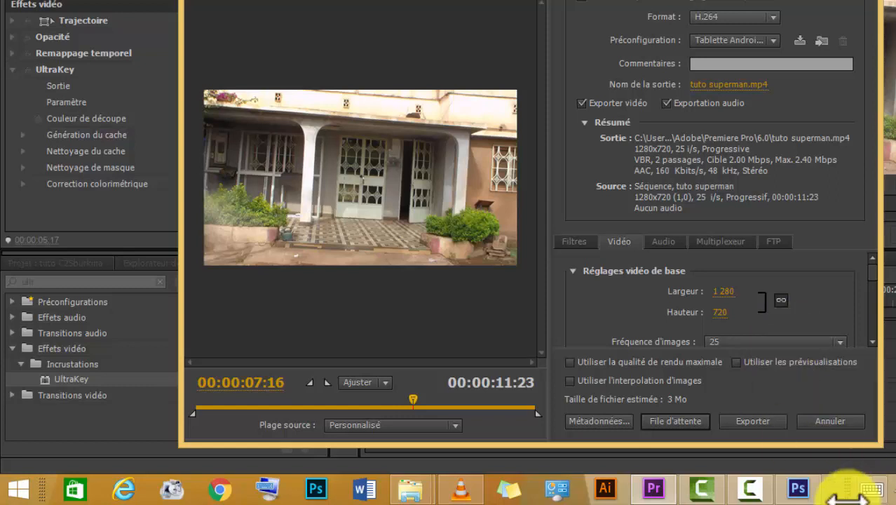
left_click(754, 491)
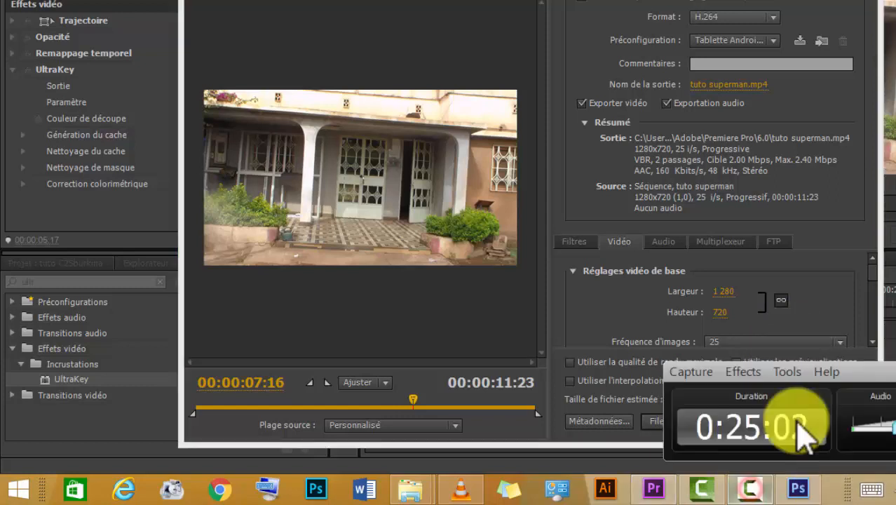